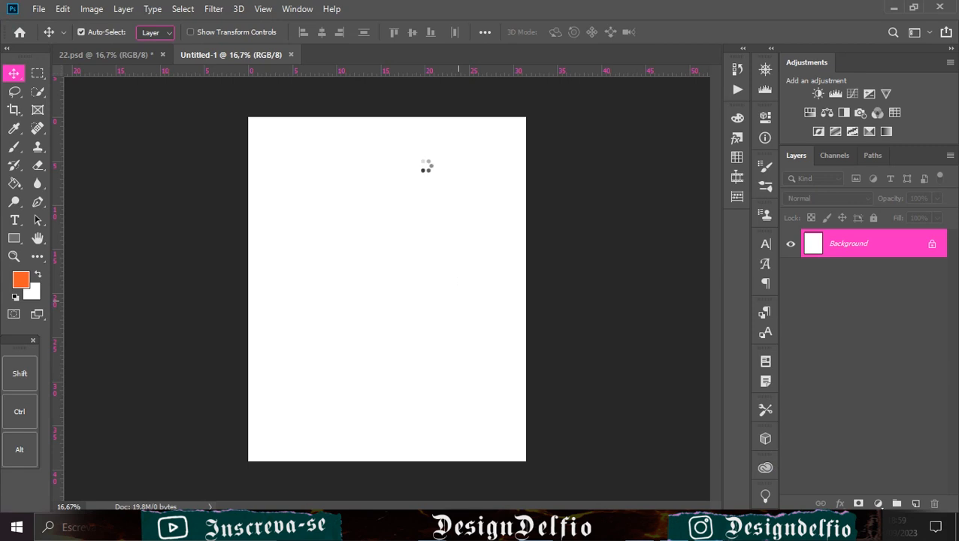
# Step: Place the portrait photo across the upper part of the canvas, flush with the top edge and spanning the full width
pyautogui.moveTo(392, 289); pyautogui.dragTo(387, 213)
pyautogui.moveTo(387, 301)
pyautogui.mouseDown()
pyautogui.moveTo(376, 329)
pyautogui.moveTo(376, 309)
pyautogui.mouseUp()
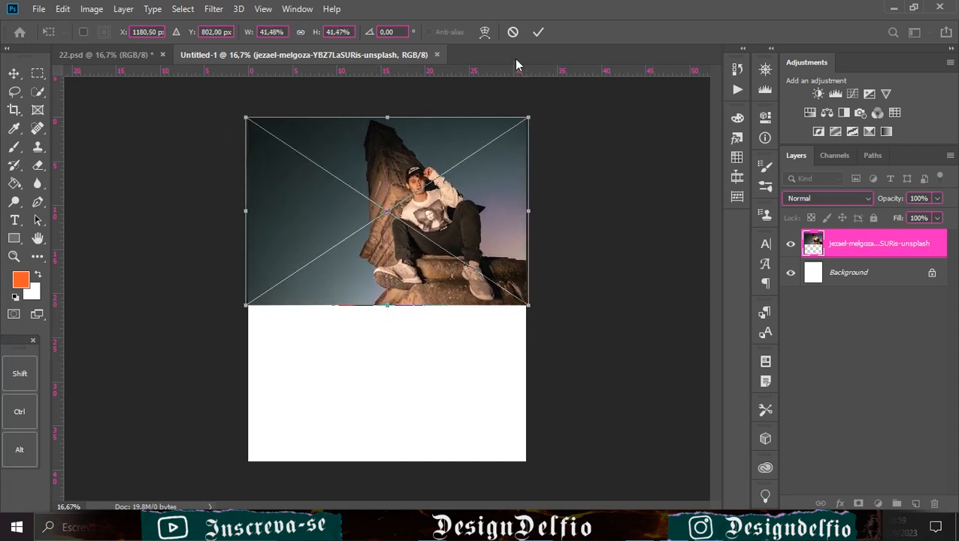
pyautogui.click(538, 32)
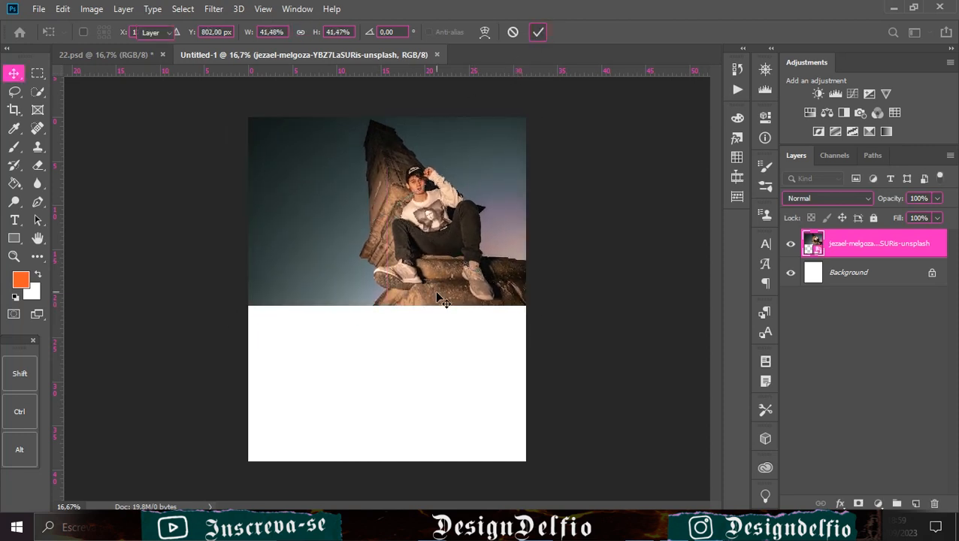
# Step: Align the photo's lower edge with a temporary horizontal guide at the canvas's vertical middle, removing the guide once the photo is positioned
pyautogui.moveTo(466, 73); pyautogui.dragTo(448, 292)
pyautogui.click(791, 245)
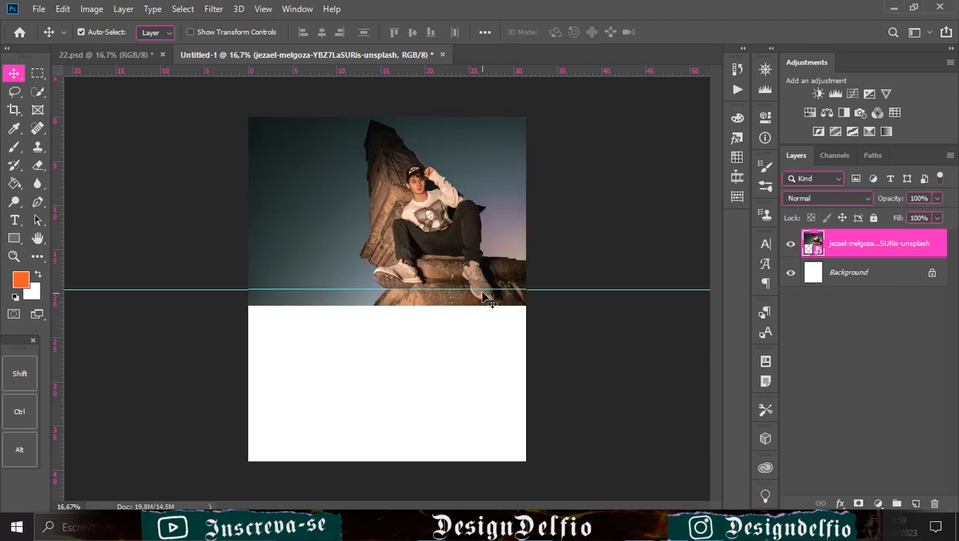
pyautogui.moveTo(485, 296)
pyautogui.mouseDown()
pyautogui.moveTo(481, 276)
pyautogui.moveTo(489, 281)
pyautogui.mouseUp()
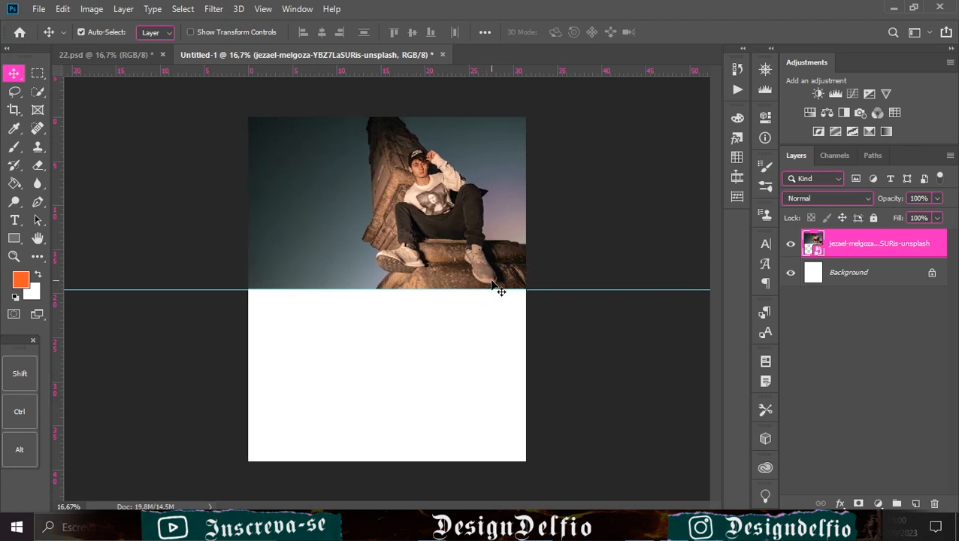
pyautogui.click(166, 146)
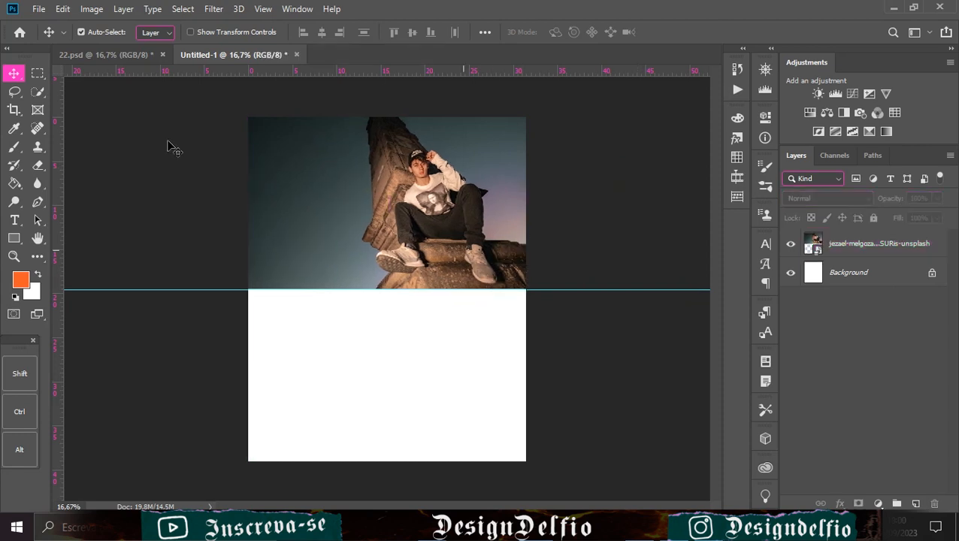
pyautogui.moveTo(273, 290); pyautogui.dragTo(285, 69)
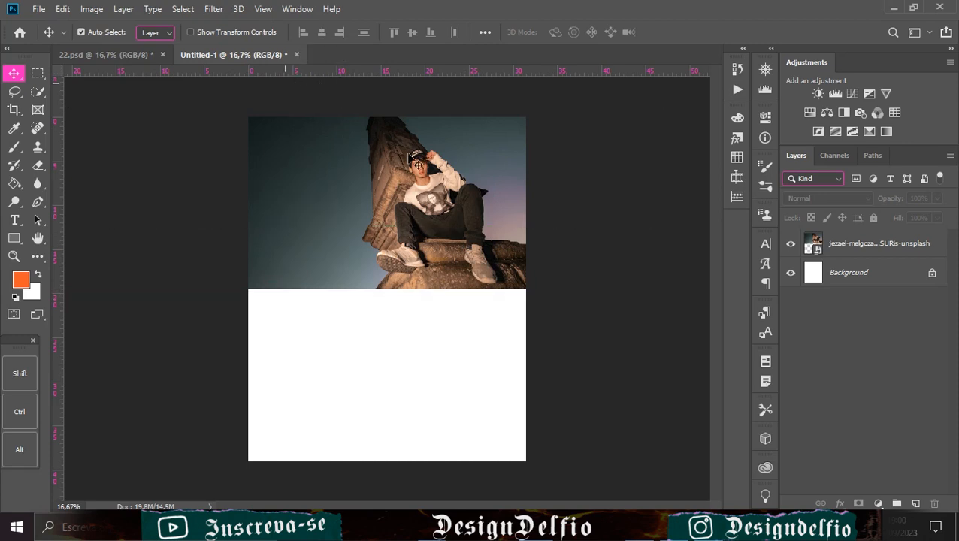
# Step: Paste the colour palette strip, scale it to 463.02% and place it near the photo's left edge
pyautogui.click(900, 275)
pyautogui.hotkey('ctrl', 'v')
pyautogui.hotkey('ctrl', 't')
pyautogui.moveTo(400, 292); pyautogui.dragTo(231, 237)
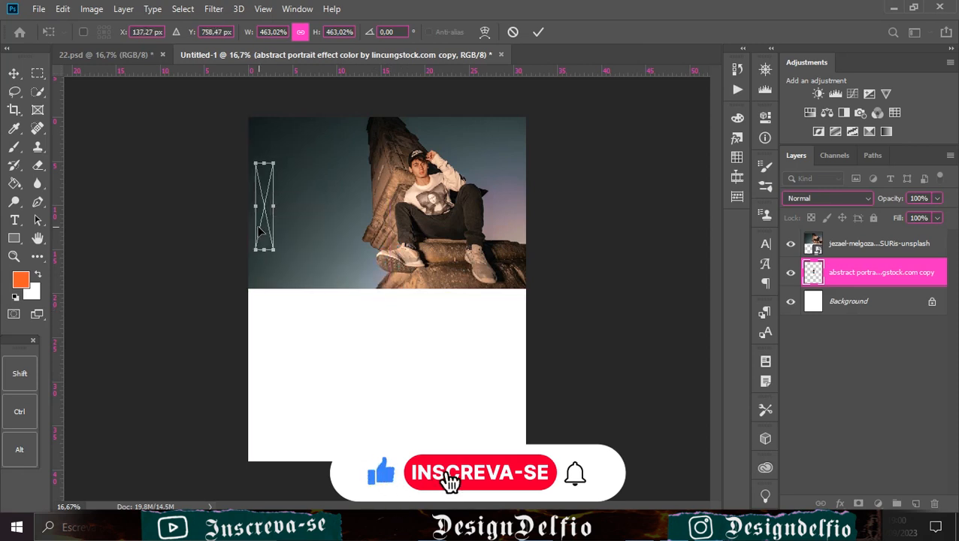
pyautogui.click(538, 31)
# Step: Move the palette layer above the photo layer and position the swatches over the dark sky near the photo's left edge
pyautogui.moveTo(935, 272); pyautogui.dragTo(924, 234)
pyautogui.moveTo(270, 208); pyautogui.dragTo(266, 189)
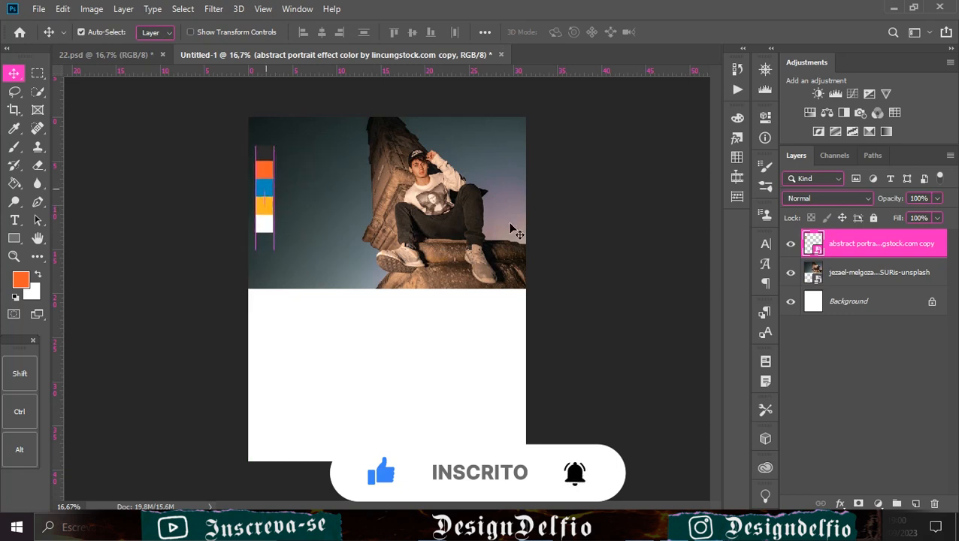
pyautogui.click(870, 304)
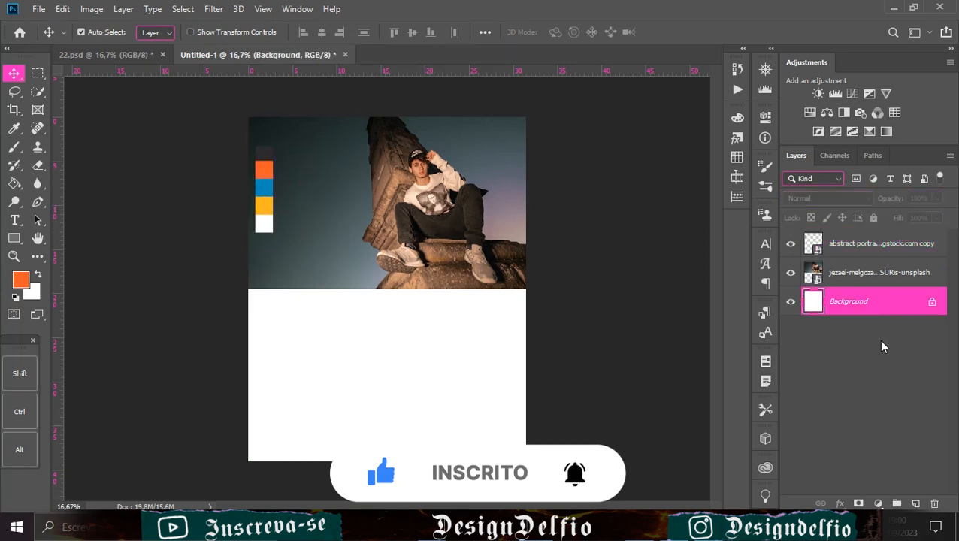
pyautogui.moveTo(268, 203); pyautogui.dragTo(268, 225)
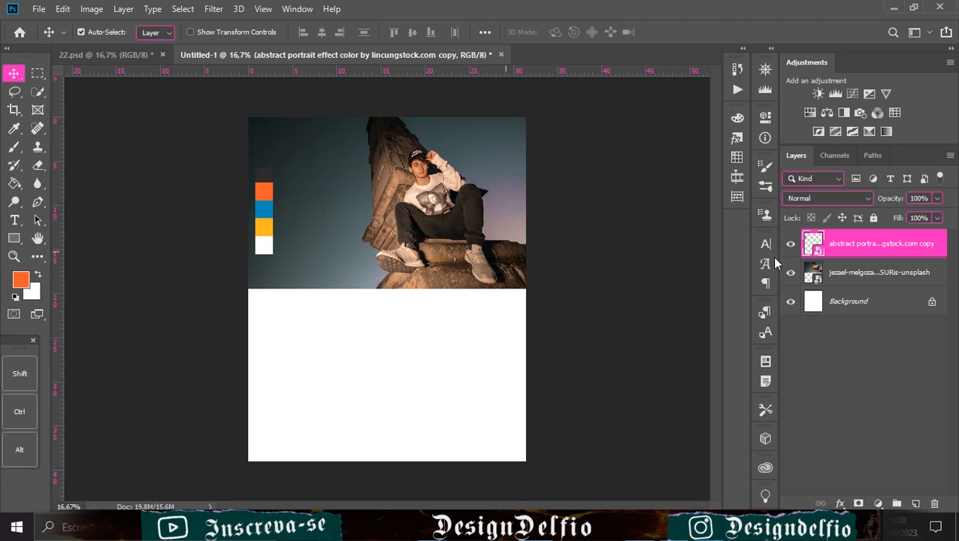
# Step: Add a Curves adjustment clipped to the photo, darkening the shadows and brightening the highlights with an S-shaped curve
pyautogui.click(878, 272)
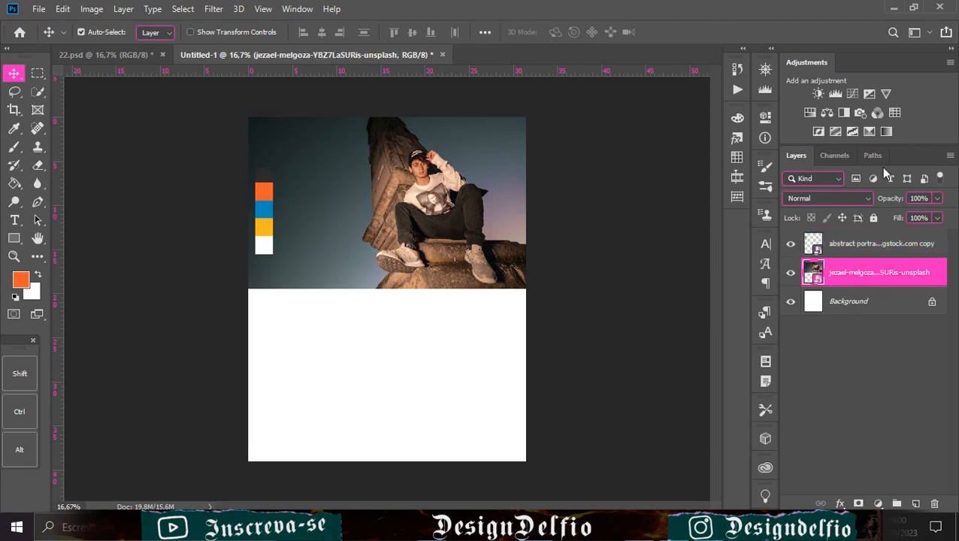
pyautogui.click(852, 94)
pyautogui.moveTo(610, 303); pyautogui.dragTo(616, 312)
pyautogui.moveTo(691, 251); pyautogui.dragTo(683, 235)
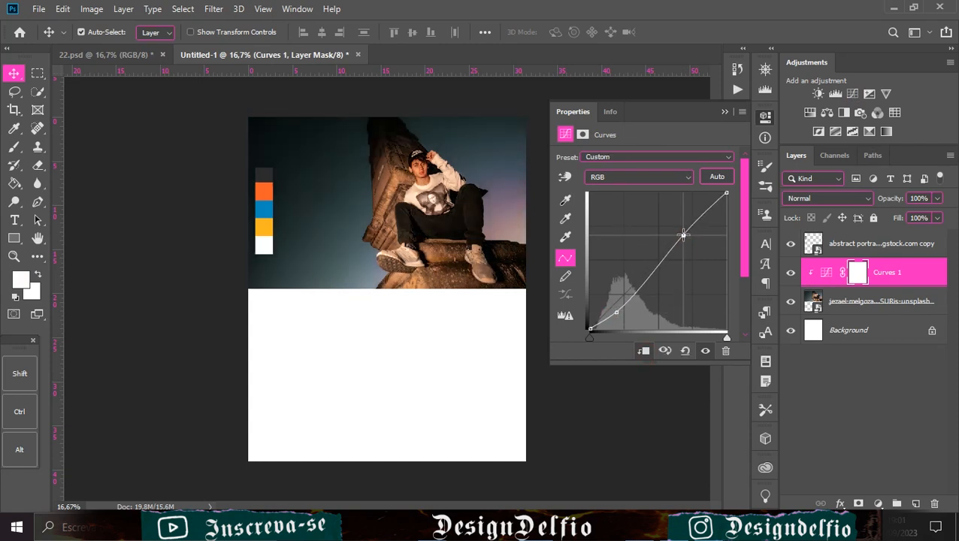
pyautogui.click(685, 236)
pyautogui.moveTo(684, 235); pyautogui.dragTo(680, 228)
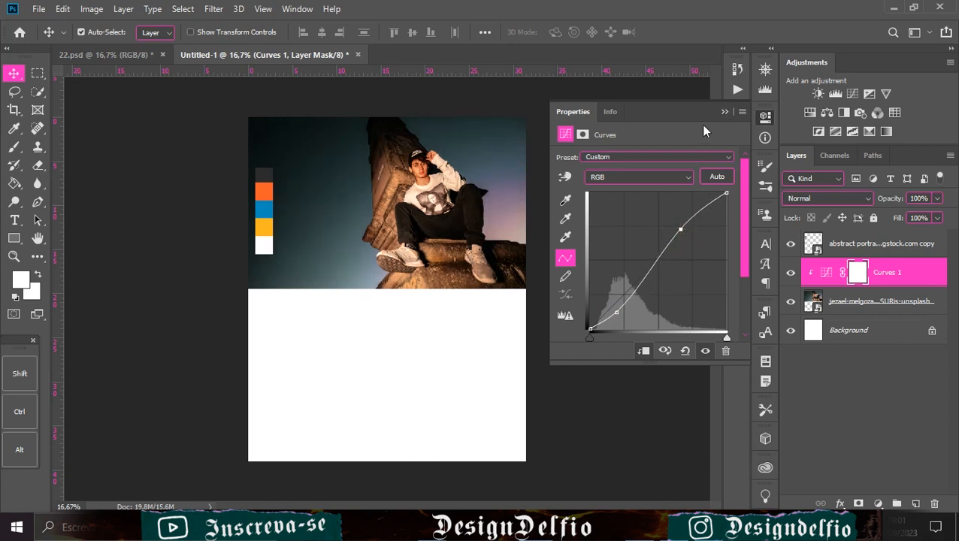
pyautogui.click(723, 113)
# Step: Reposition the colour palette over the photo's lower sky area, flush with the canvas's left edge
pyautogui.moveTo(263, 209); pyautogui.dragTo(264, 393)
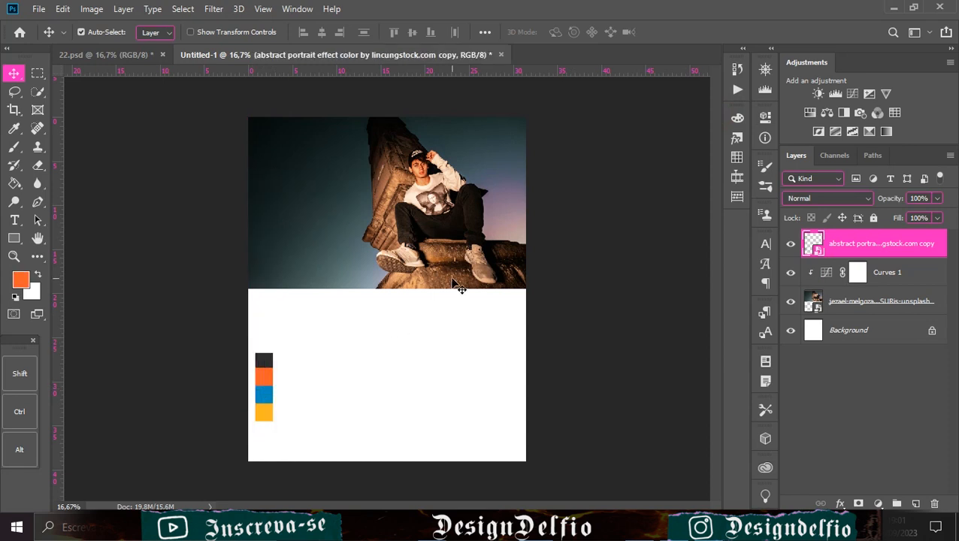
pyautogui.hotkey('ctrl', '+')
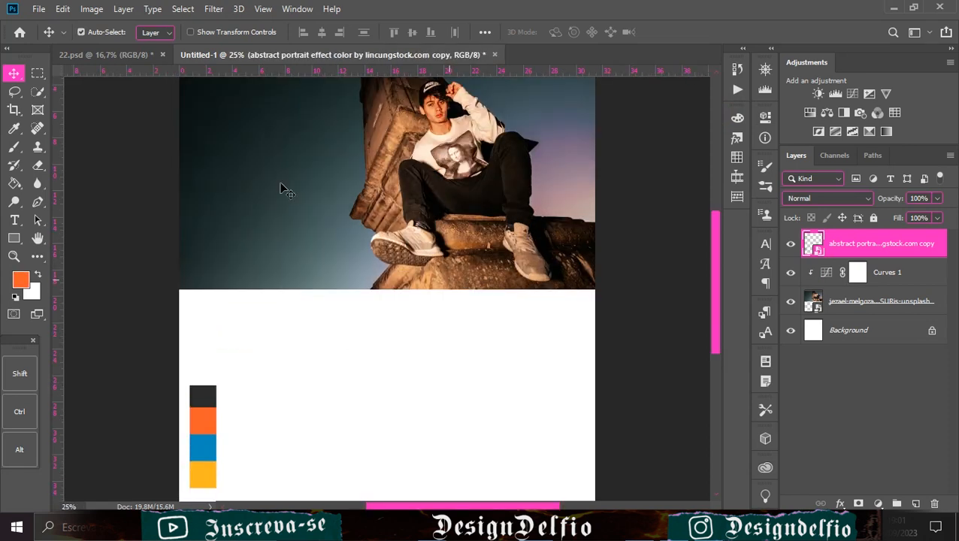
pyautogui.moveTo(204, 396); pyautogui.dragTo(278, 170)
pyautogui.moveTo(485, 109); pyautogui.dragTo(543, 266)
pyautogui.moveTo(261, 370); pyautogui.dragTo(250, 369)
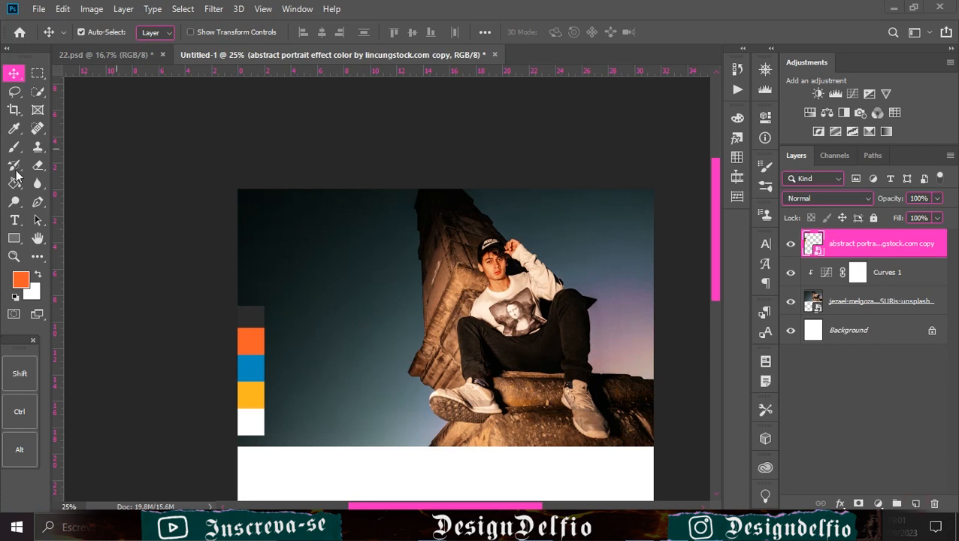
# Step: Add a left-aligned orange text layer reading "Artes Visuais" in 36 pt Roboto Regular over the sky
pyautogui.hotkey('ctrl', 'shift', 'alt', 'n')
pyautogui.click(15, 219)
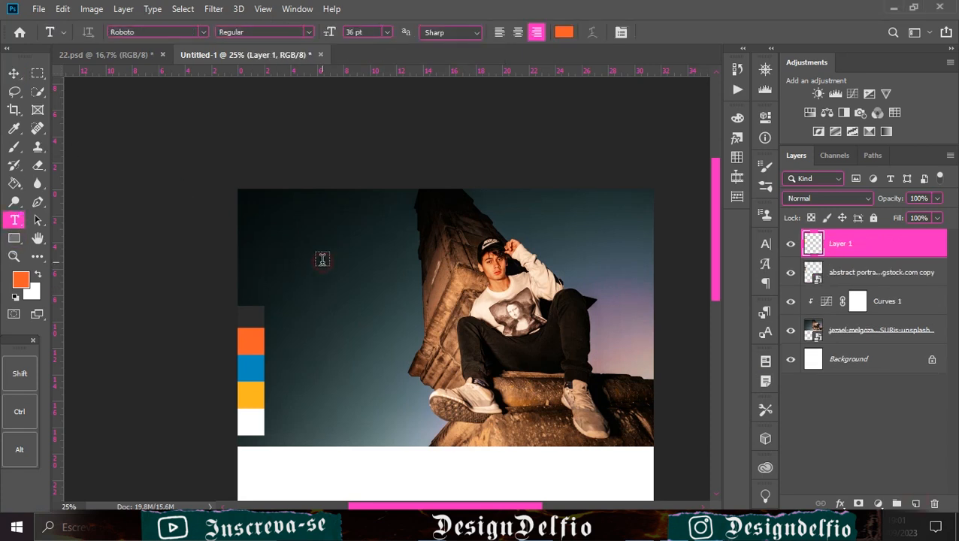
pyautogui.click(324, 262)
pyautogui.click(499, 32)
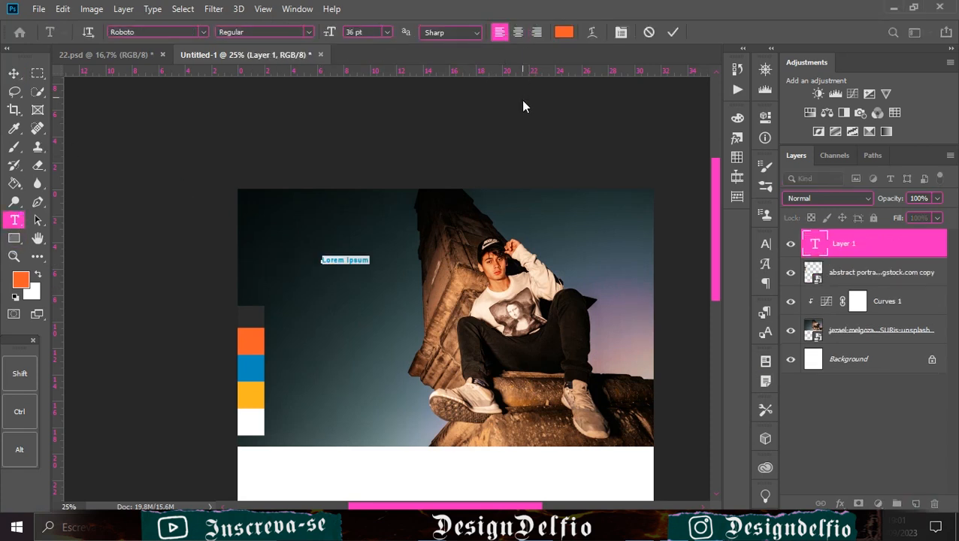
pyautogui.press('BackSpace')
pyautogui.write('Artes Visuais')
pyautogui.click(672, 32)
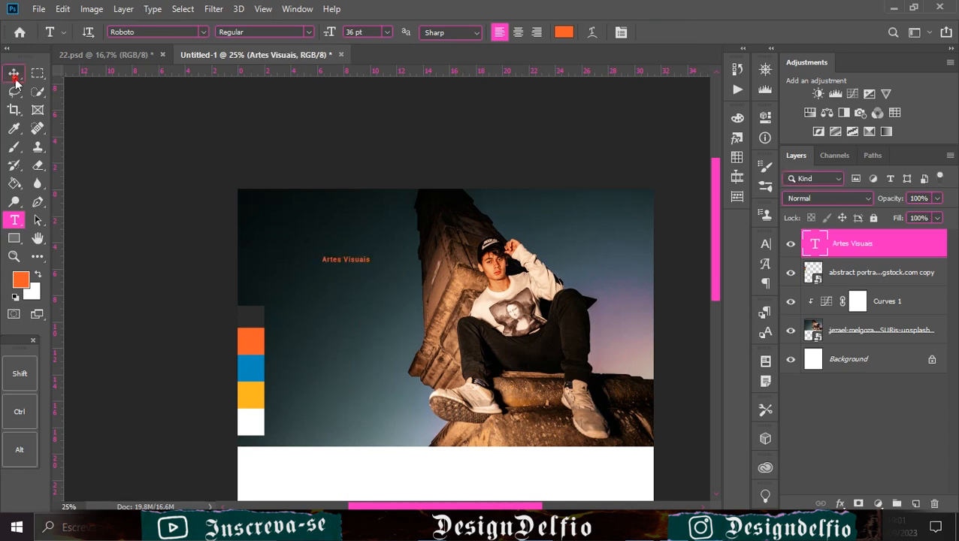
pyautogui.press('v')
# Step: Set the "Artes Visuais" title's font to Activists Regular and scale the text up to 116.76 pt
pyautogui.click(766, 244)
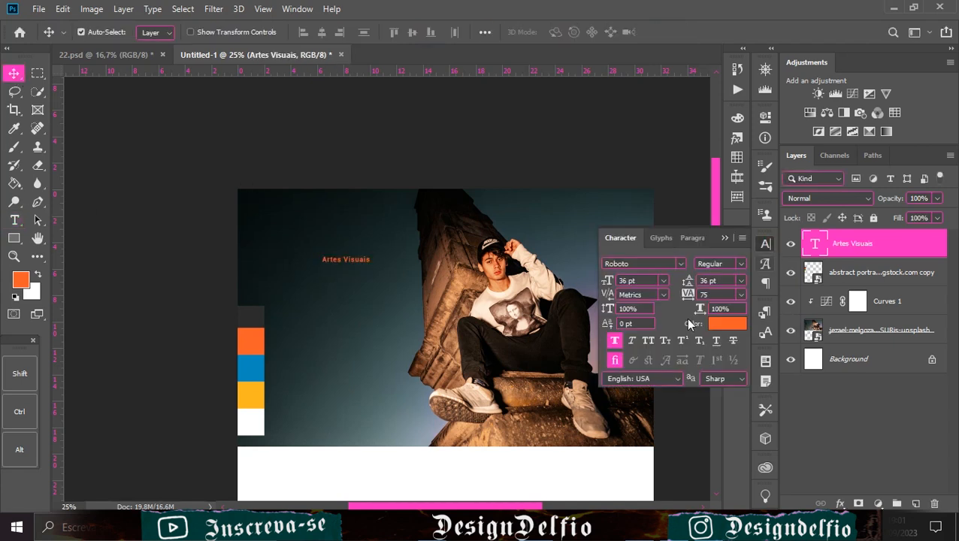
pyautogui.click(682, 264)
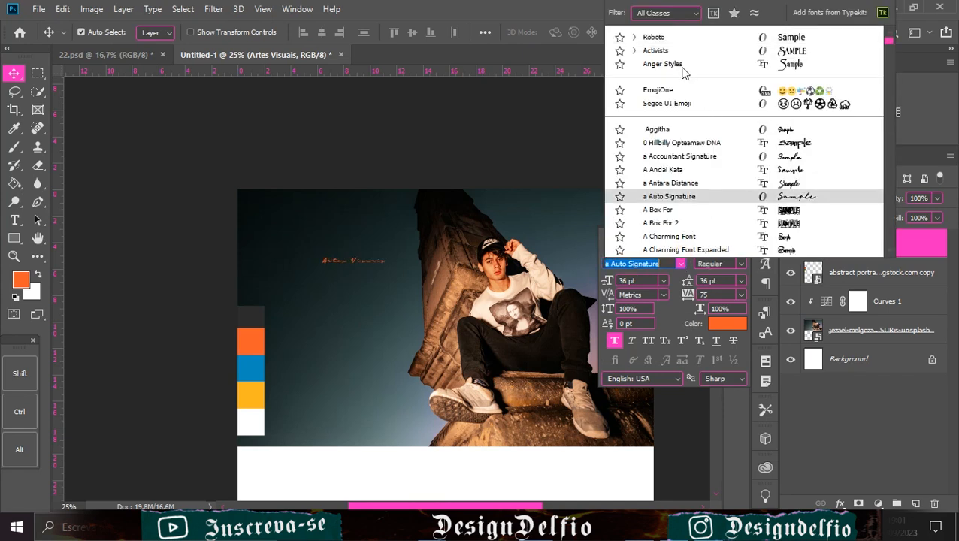
pyautogui.click(635, 50)
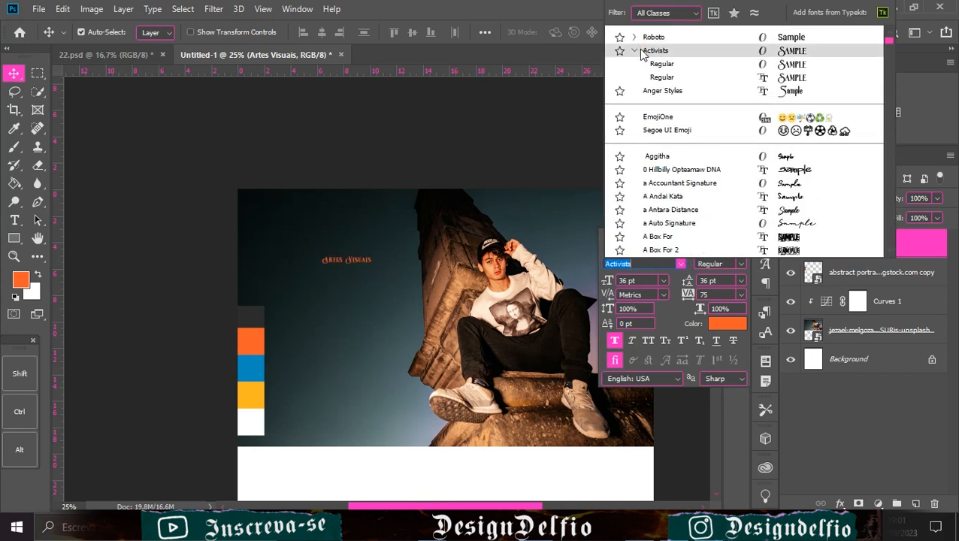
pyautogui.click(788, 76)
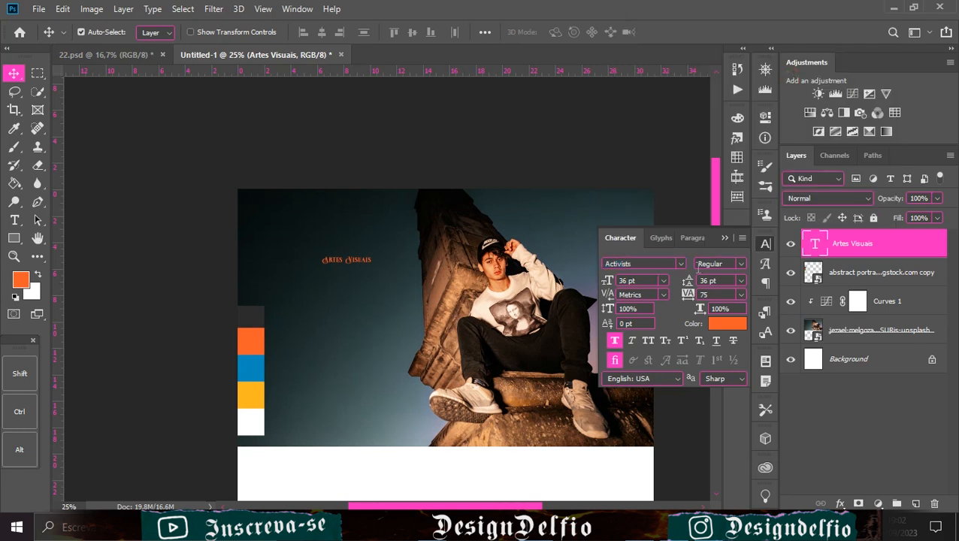
pyautogui.moveTo(370, 267); pyautogui.dragTo(486, 260)
pyautogui.hotkey('ctrl', 't')
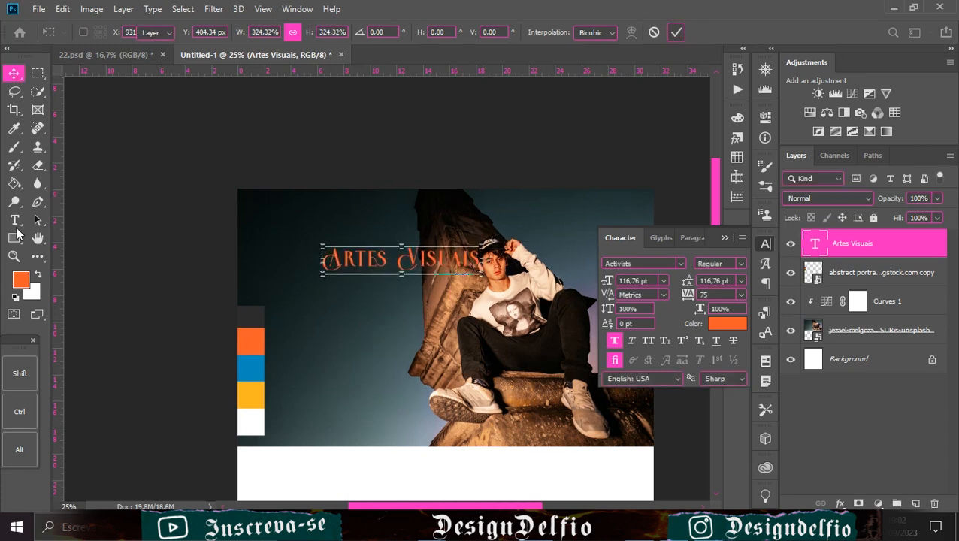
# Step: Break the title onto two lines, with "Artes" above "Visuais"
pyautogui.click(14, 220)
pyautogui.press('Return')
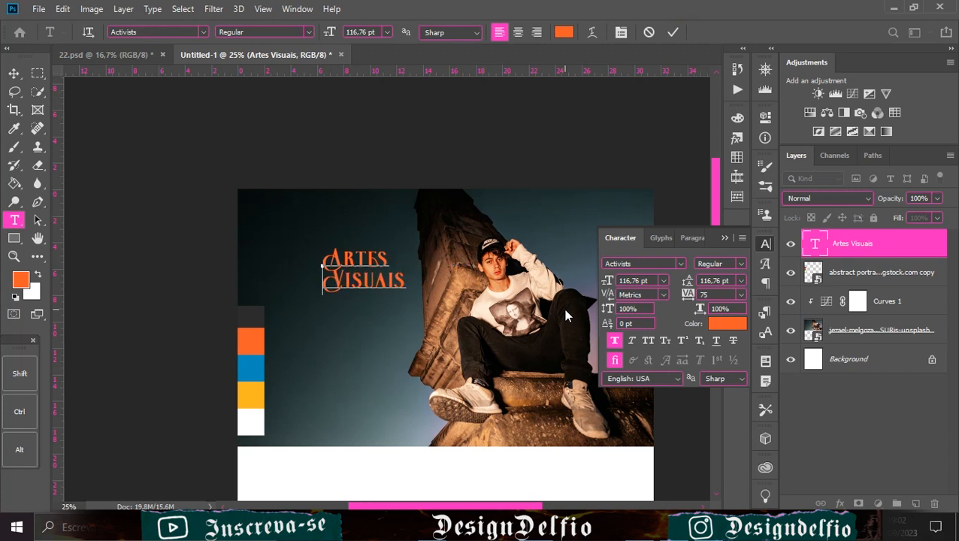
pyautogui.click(672, 32)
# Step: Move the two-line title over the sky to the right of the man's head and enlarge it to 150.1 pt
pyautogui.press('v')
pyautogui.moveTo(386, 290); pyautogui.dragTo(513, 248)
pyautogui.hotkey('ctrl', 't')
pyautogui.press('Return')
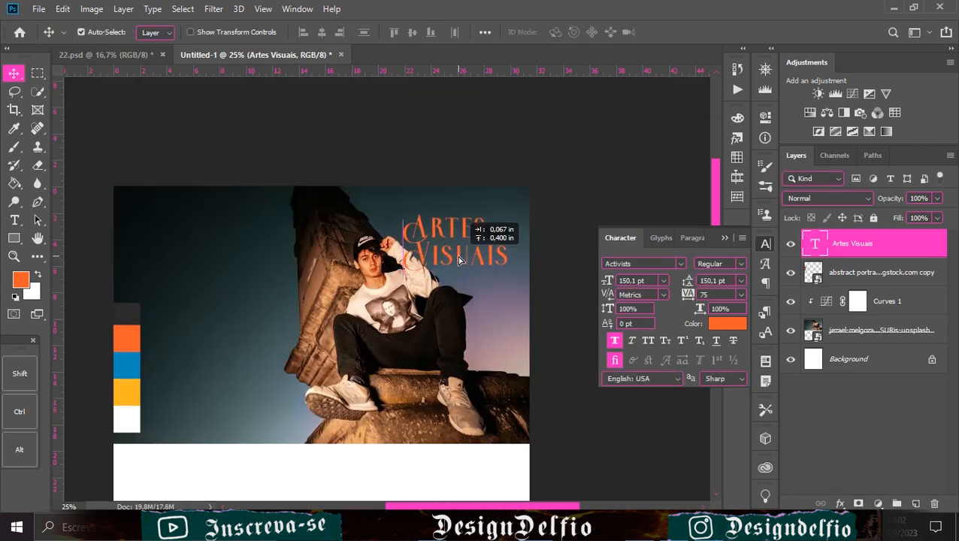
# Step: Tighten the title by setting its tracking to 0 and its leading to 110 pt
pyautogui.click(741, 294)
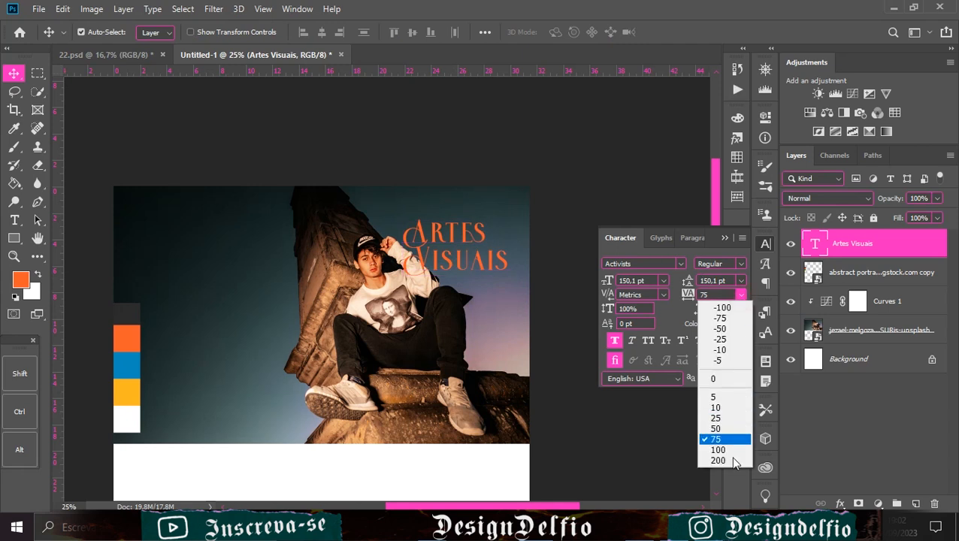
pyautogui.click(715, 379)
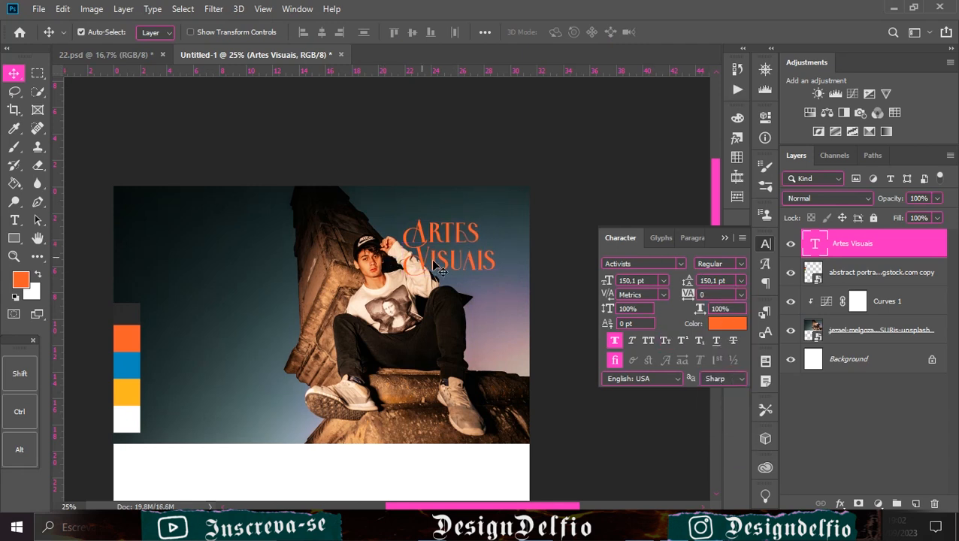
pyautogui.click(664, 280)
pyautogui.click(665, 281)
pyautogui.click(664, 281)
pyautogui.click(663, 281)
pyautogui.click(664, 281)
pyautogui.click(740, 280)
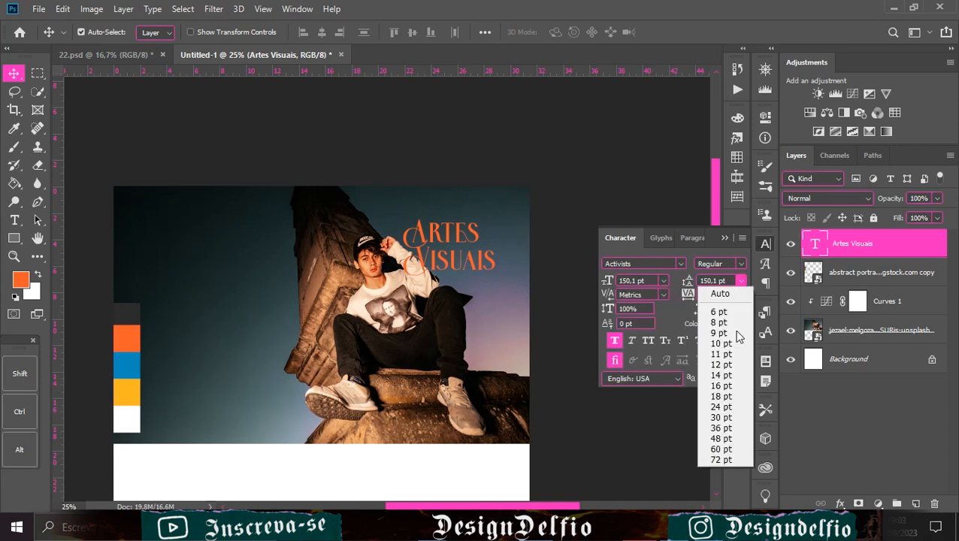
pyautogui.click(717, 459)
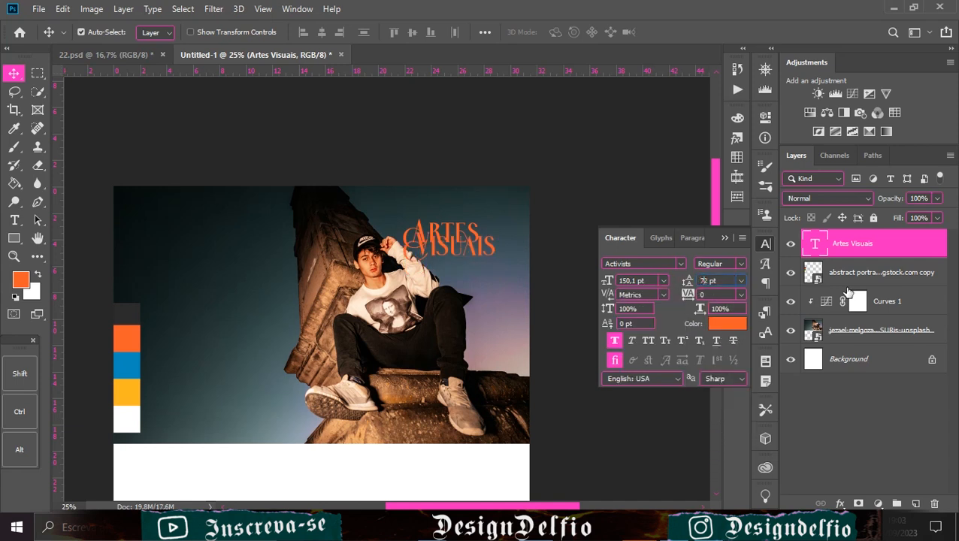
pyautogui.press('Return')
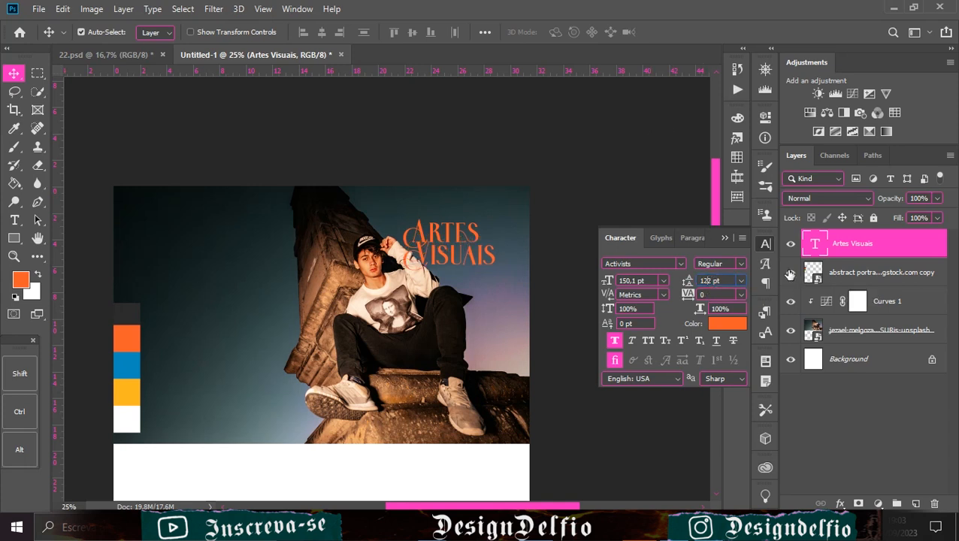
pyautogui.press('Return')
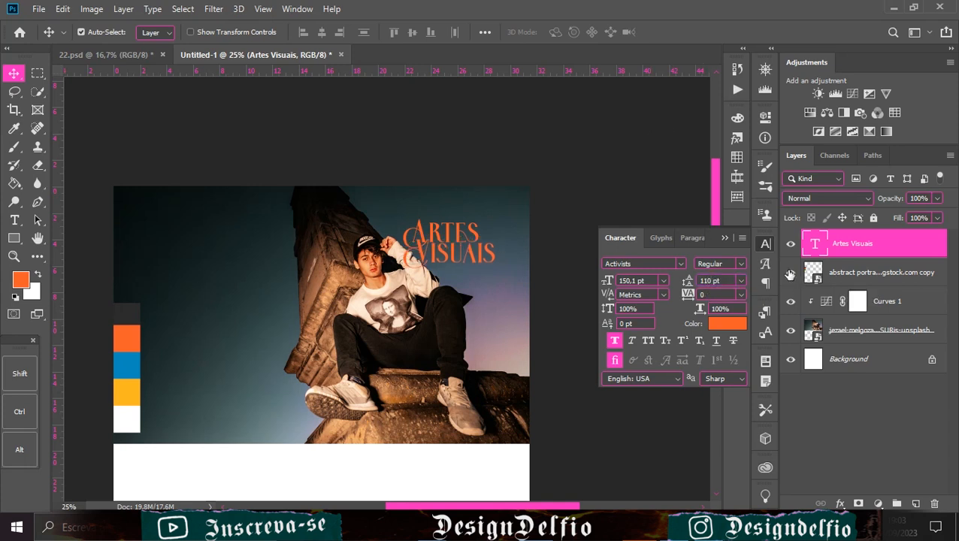
# Step: Replace the capital V of "Visuais" with a lowercase v
pyautogui.click(15, 219)
pyautogui.moveTo(430, 255); pyautogui.dragTo(402, 256)
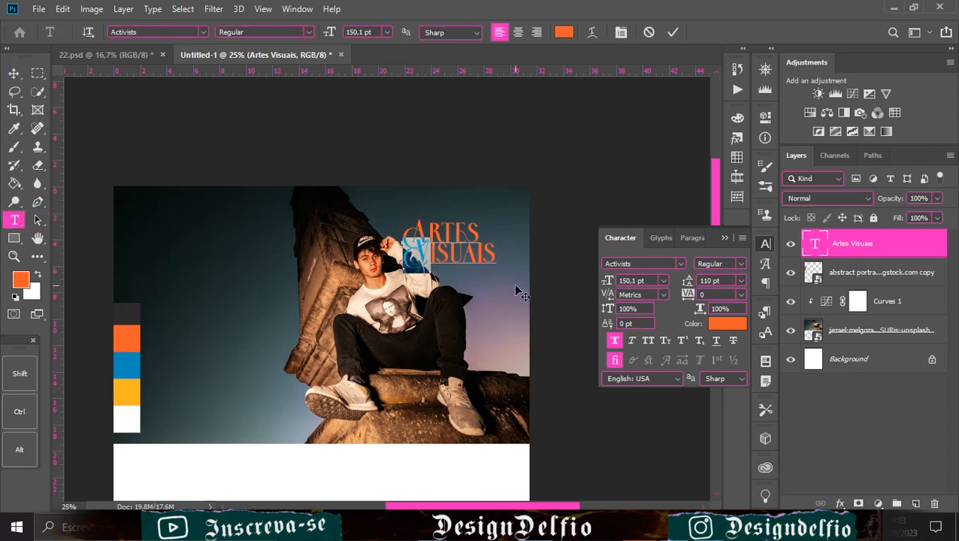
pyautogui.press('BackSpace')
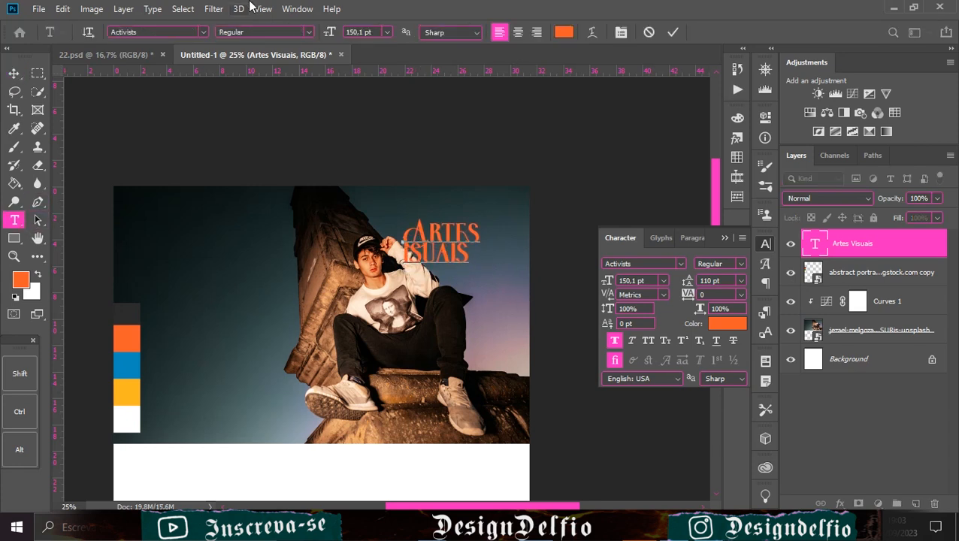
pyautogui.write('V')
pyautogui.click(674, 32)
# Step: Widen the title over the sky beside the man's head and enlarge it to 203.61 pt
pyautogui.press('v')
pyautogui.moveTo(448, 256); pyautogui.dragTo(466, 265)
pyautogui.hotkey('ctrl', 't')
pyautogui.moveTo(413, 245); pyautogui.dragTo(360, 244)
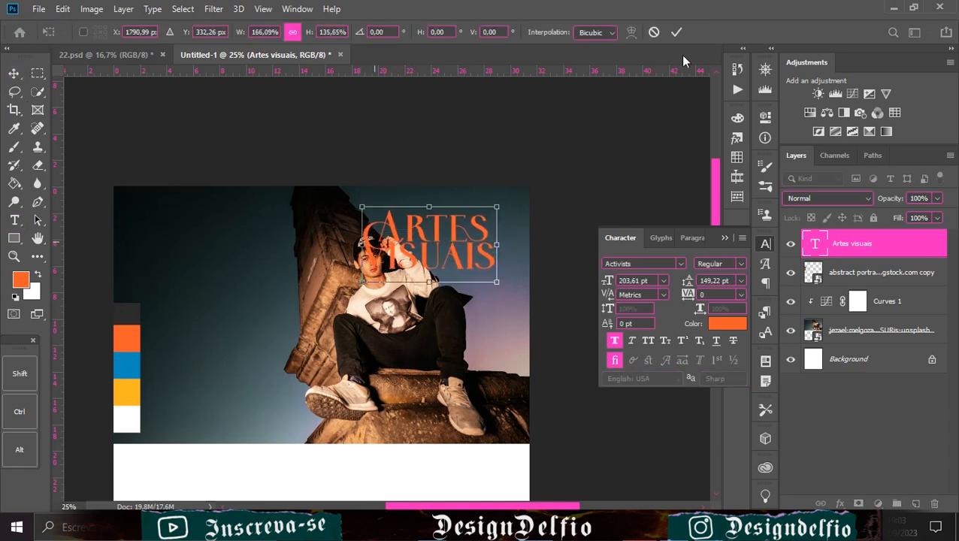
pyautogui.click(677, 32)
# Step: Centre the title horizontally on the canvas
pyautogui.moveTo(471, 270); pyautogui.dragTo(369, 271)
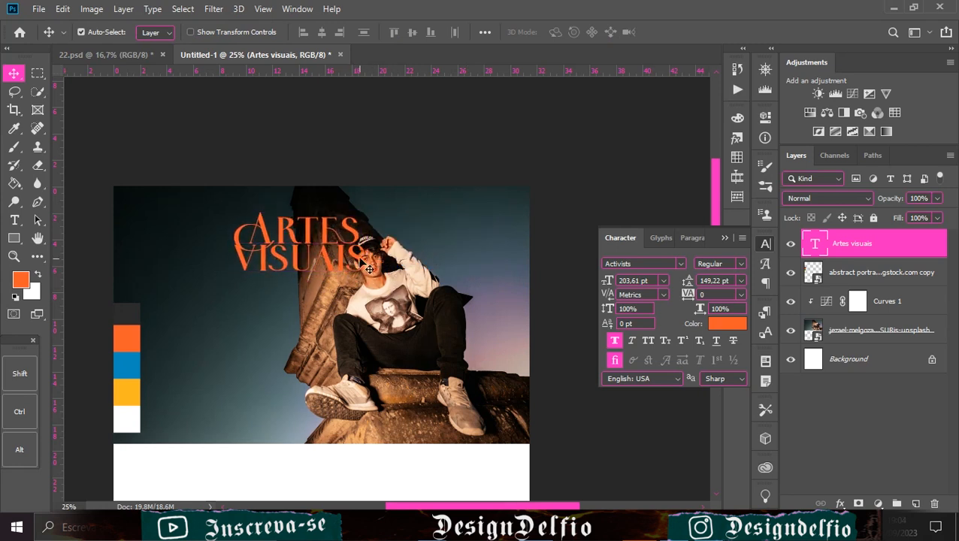
pyautogui.hotkey('ctrl', 'a')
pyautogui.click(321, 32)
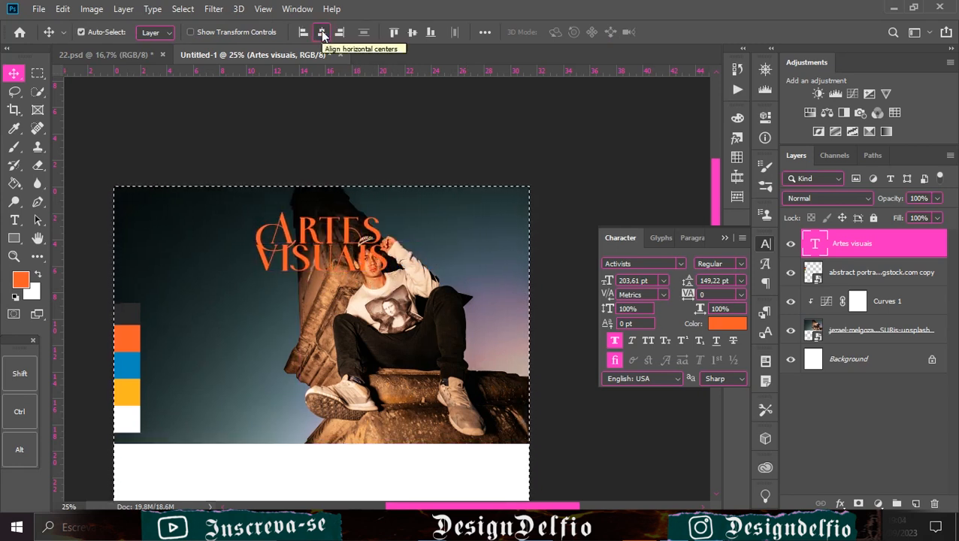
pyautogui.hotkey('ctrl', 'd')
# Step: Reposition the title lower on the photo, just left of the man's face and overlapping the edge of his sweater
pyautogui.hotkey('shift', 'Up')
pyautogui.hotkey('shift', 'Up')
pyautogui.hotkey('shift', 'Up')
pyautogui.hotkey('shift', 'Up')
pyautogui.hotkey('shift', 'Up')
pyautogui.hotkey('shift', 'Up')
pyautogui.hotkey('shift', 'Up')
pyautogui.hotkey('shift', 'Up')
pyautogui.hotkey('shift', 'Up')
pyautogui.hotkey('shift', 'Up')
pyautogui.hotkey('shift', 'Up')
pyautogui.hotkey('shift', 'Up')
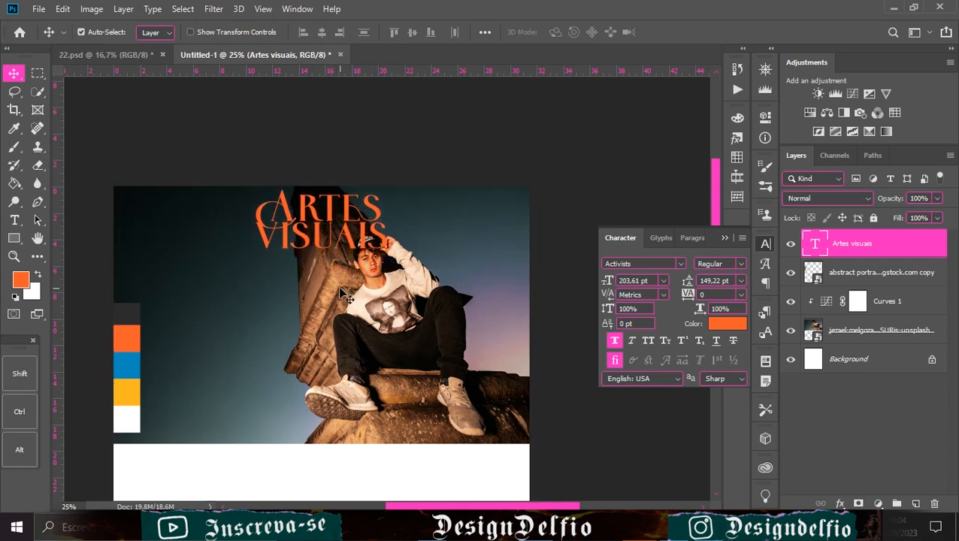
pyautogui.moveTo(380, 244); pyautogui.dragTo(353, 327)
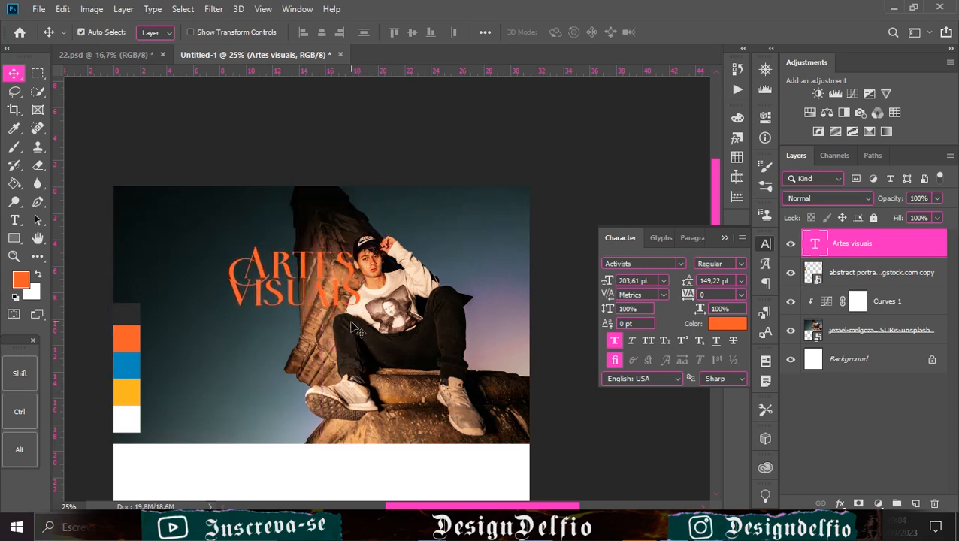
# Step: Recolour the title white (ffffff)
pyautogui.click(727, 324)
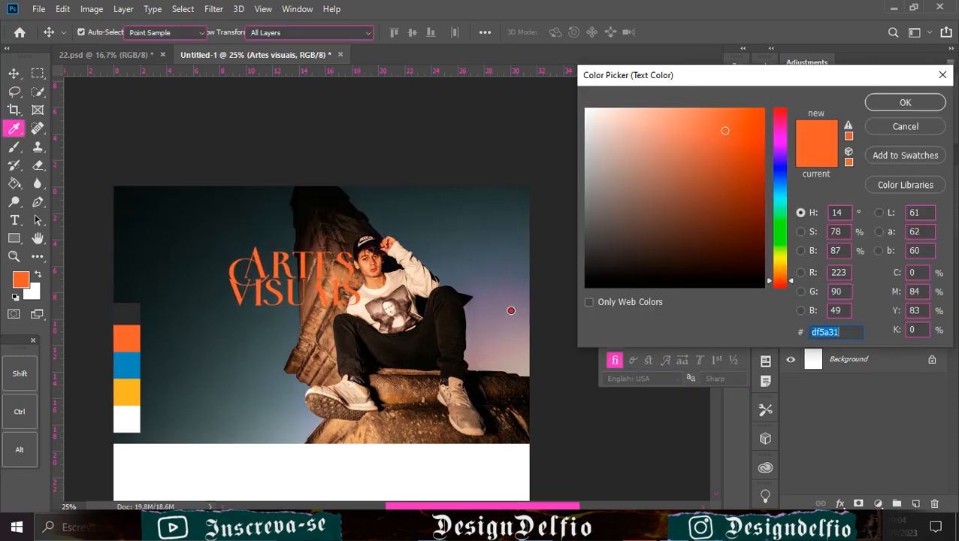
pyautogui.write('ffffff')
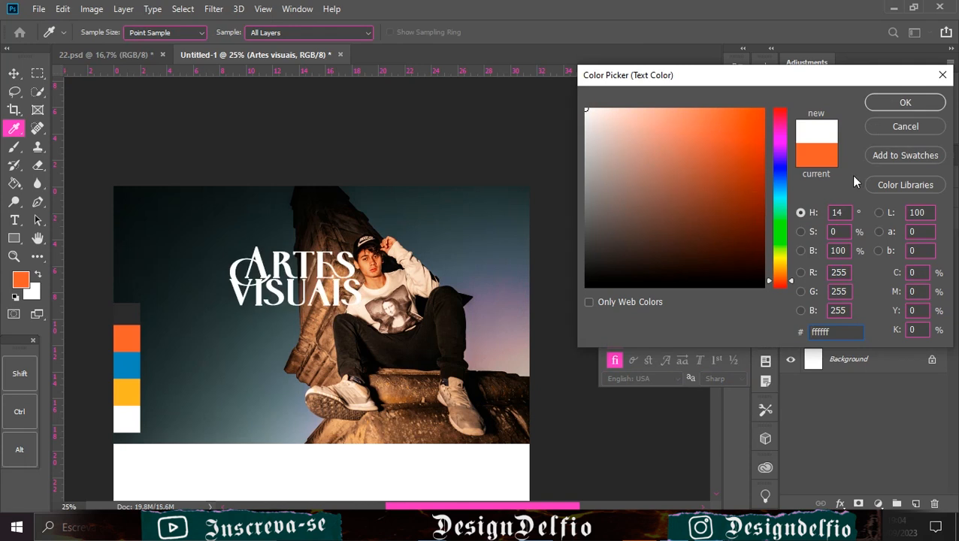
pyautogui.click(906, 102)
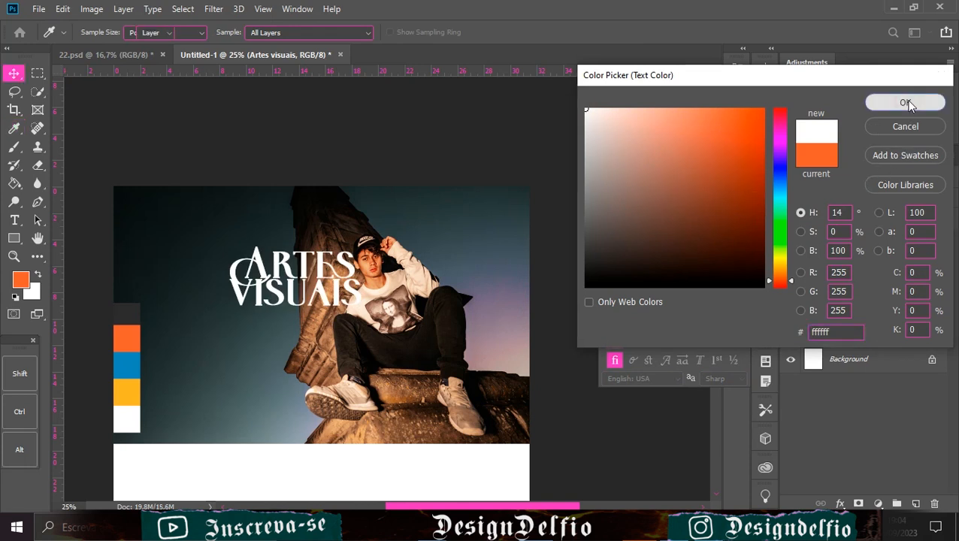
# Step: Move the colour palette strip off the photo onto the white area below it
pyautogui.moveTo(427, 322); pyautogui.dragTo(399, 260)
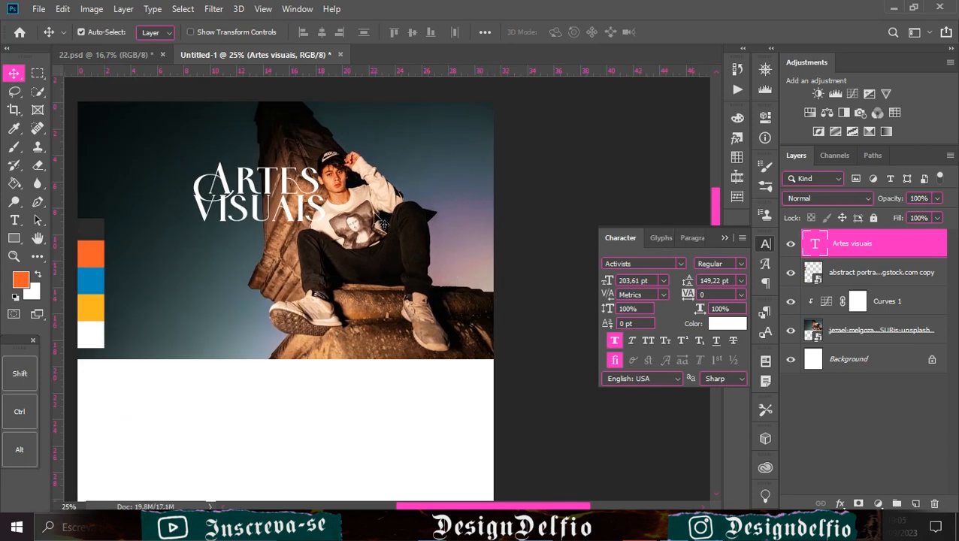
pyautogui.moveTo(422, 214); pyautogui.dragTo(435, 239)
pyautogui.moveTo(104, 298); pyautogui.dragTo(191, 452)
# Step: Add the text "formas de arte" on a new layer above the title layer, over the sky near the photo's left edge
pyautogui.click(887, 246)
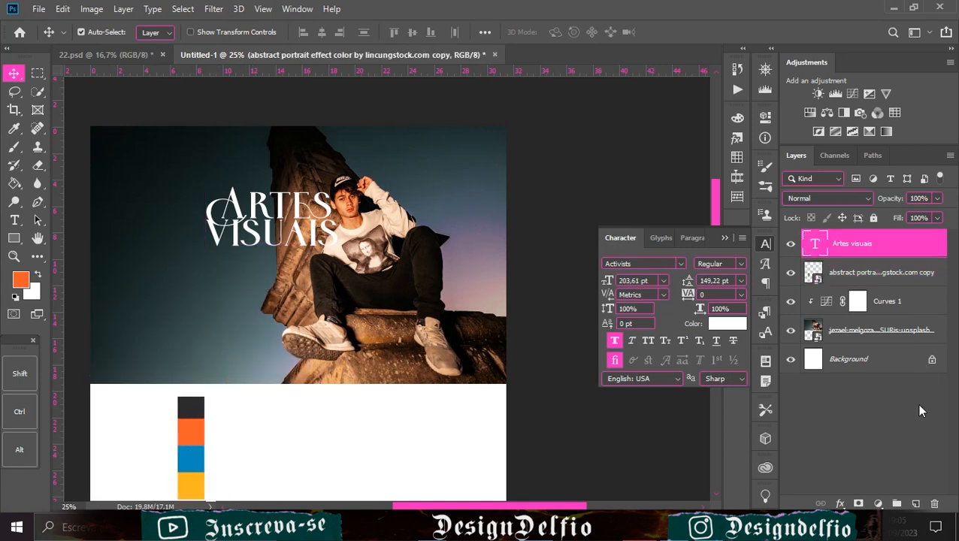
pyautogui.click(915, 503)
pyautogui.press('g')
pyautogui.press('t')
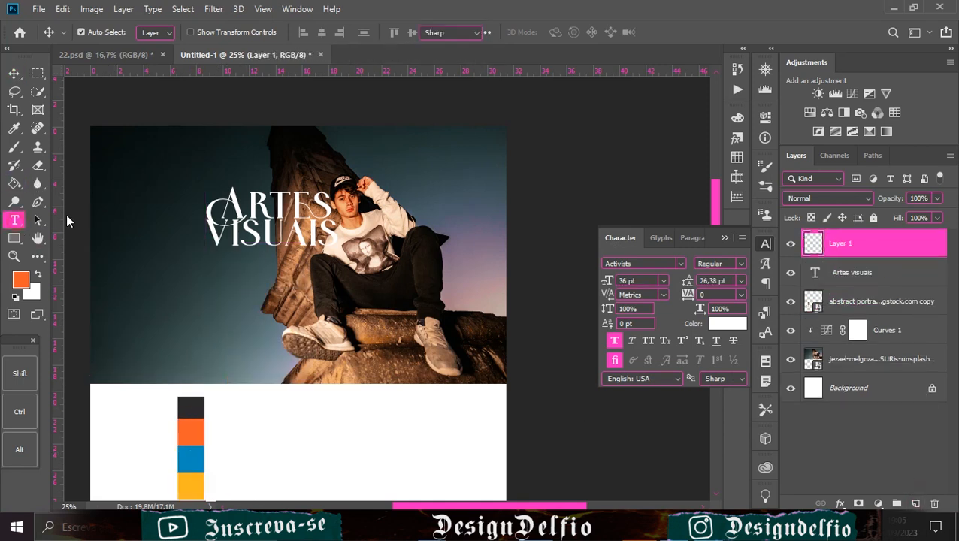
pyautogui.click(108, 197)
pyautogui.press('BackSpace')
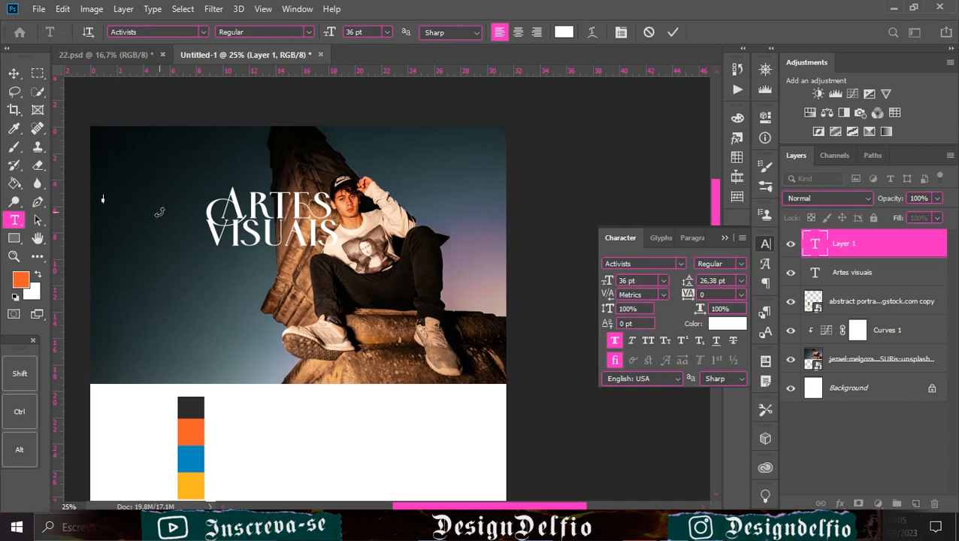
pyautogui.write('FORMAS DE ARTE')
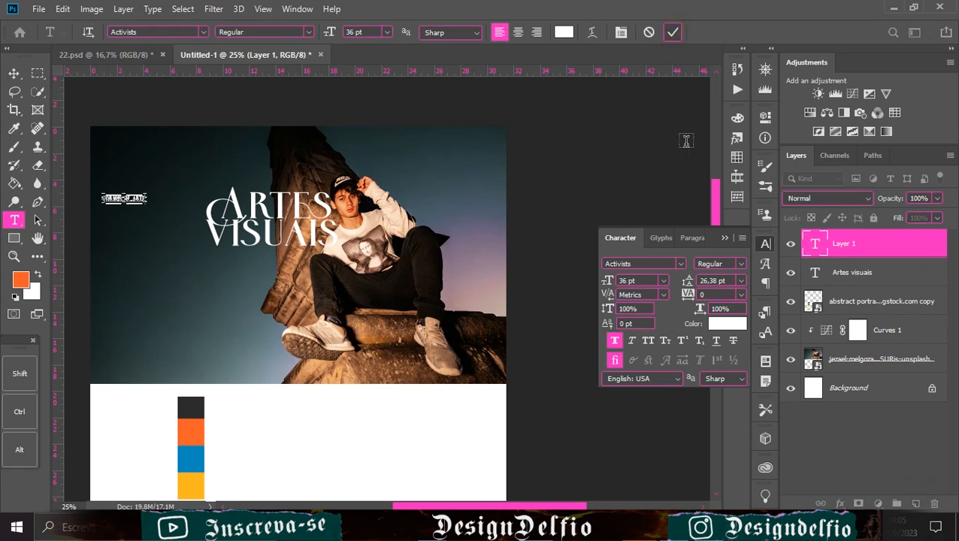
pyautogui.click(672, 32)
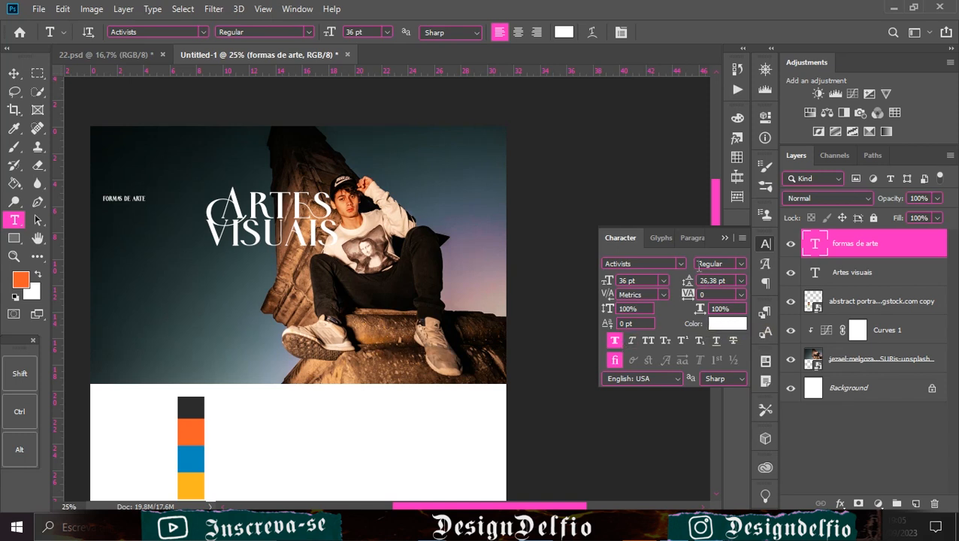
# Step: Set "formas de arte" in Roboto at 48 pt and move it straight down to below the title's level
pyautogui.click(681, 264)
pyautogui.click(653, 51)
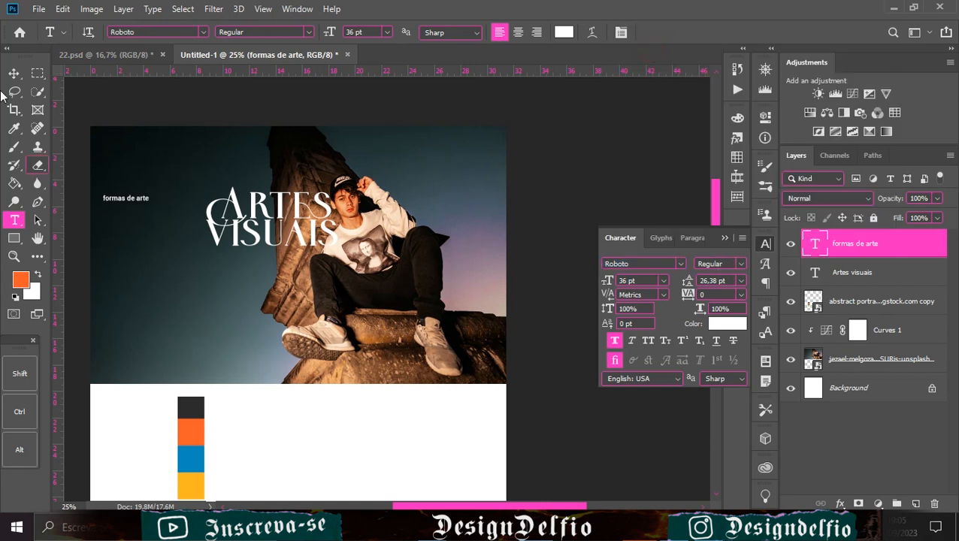
pyautogui.click(14, 73)
pyautogui.moveTo(141, 205); pyautogui.dragTo(199, 288)
pyautogui.click(663, 281)
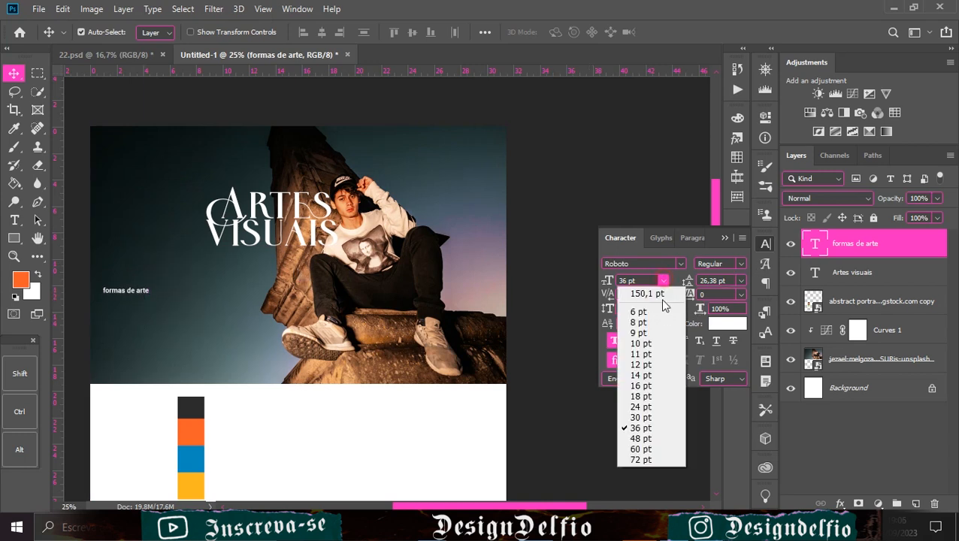
pyautogui.click(645, 436)
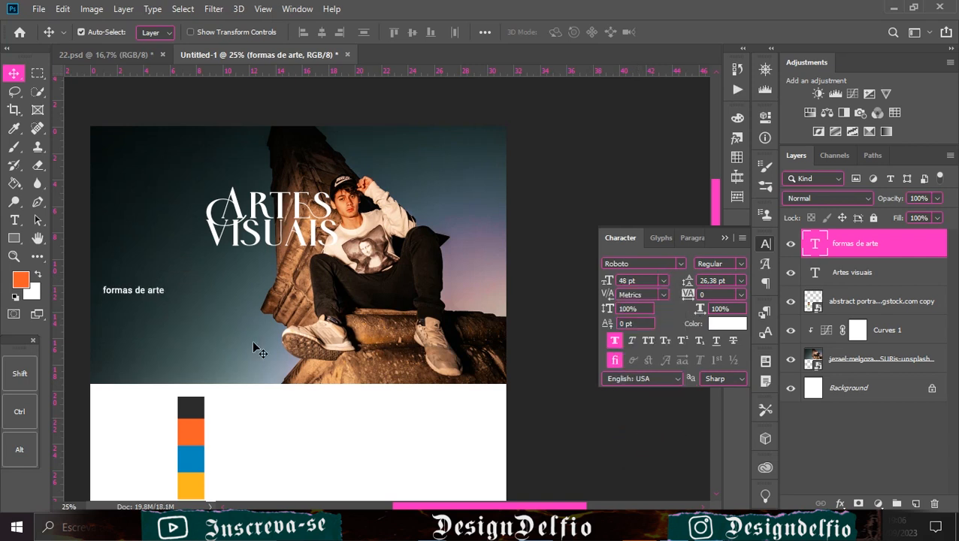
# Step: Duplicate the "formas de arte" text and place the copy directly beneath the original
pyautogui.moveTo(238, 330); pyautogui.dragTo(359, 291)
pyautogui.click(735, 321)
pyautogui.click(919, 124)
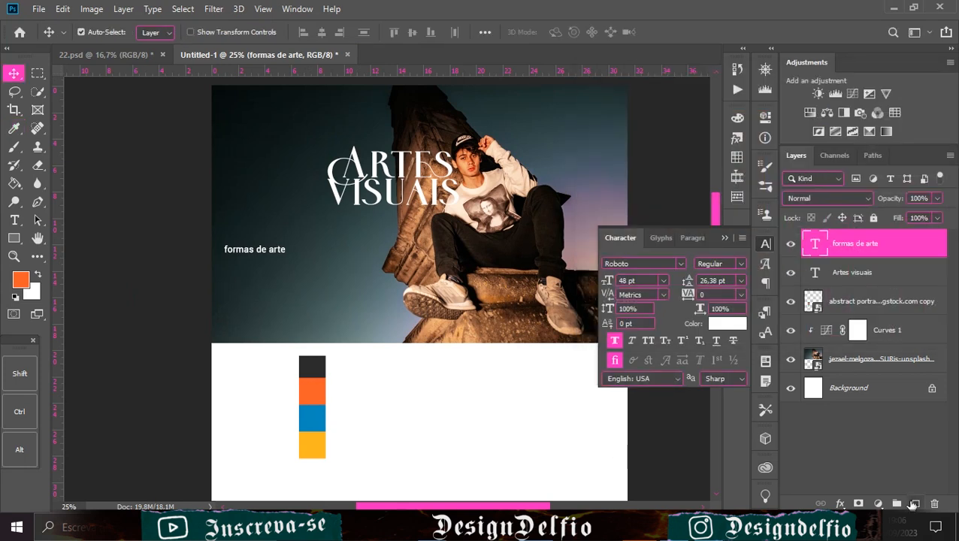
pyautogui.hotkey('ctrl', 'j')
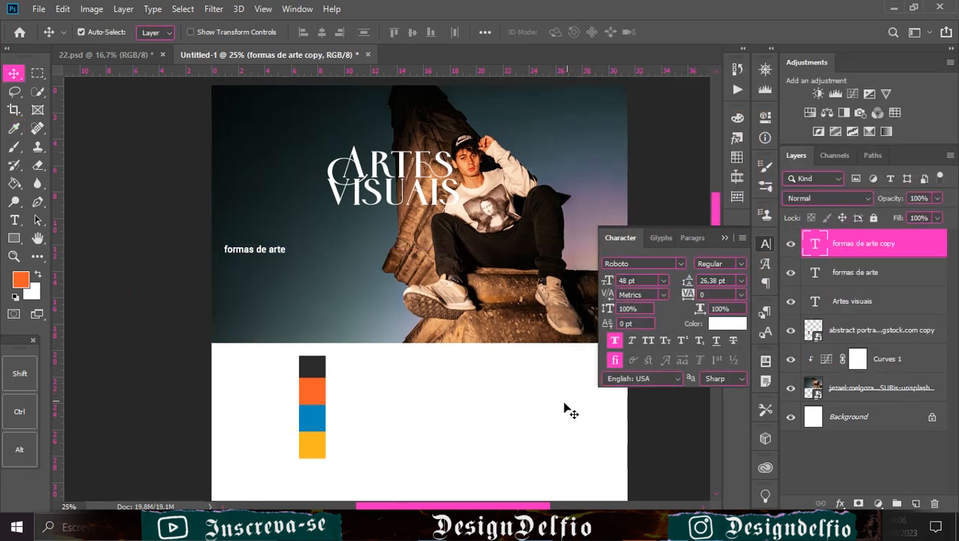
pyautogui.hotkey('shift', 'Down')
pyautogui.hotkey('shift', 'Down')
pyautogui.hotkey('shift', 'Down')
pyautogui.hotkey('shift', 'Down')
pyautogui.hotkey('shift', 'Down')
pyautogui.hotkey('shift', 'Down')
# Step: Replace the copy's text with "a cerâmica, desenho, pintura, escultura, gravura"
pyautogui.click(16, 223)
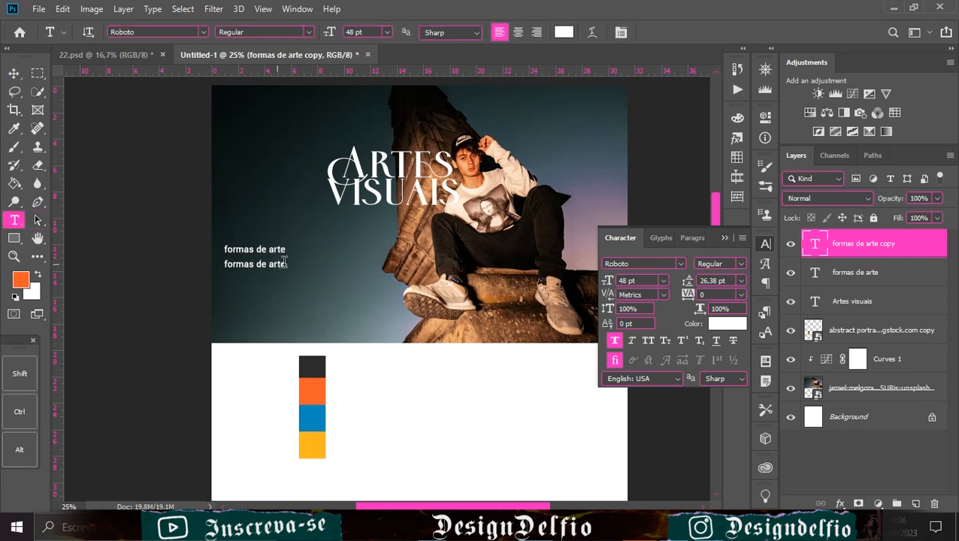
pyautogui.moveTo(264, 264); pyautogui.dragTo(143, 272)
pyautogui.press('BackSpace')
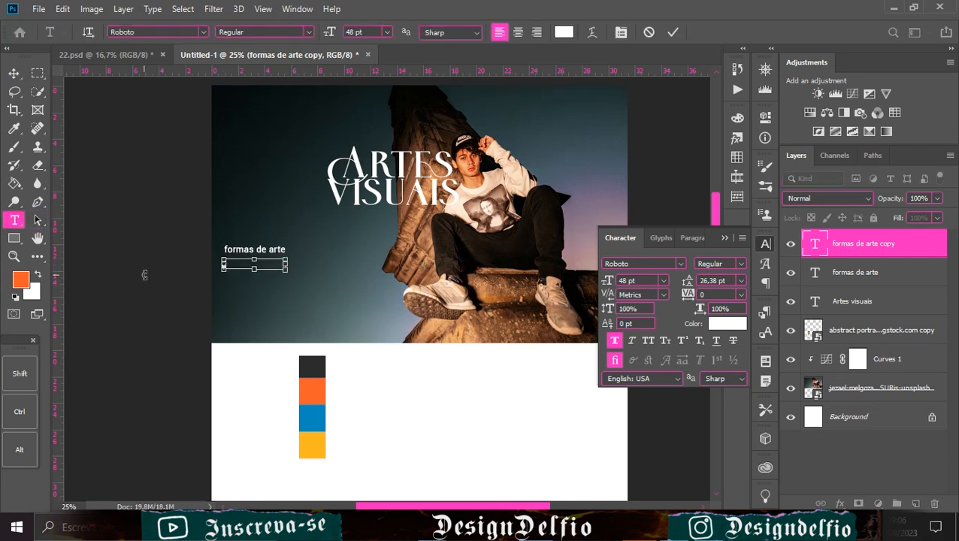
pyautogui.write('a cerâmica, desenho, pintura, escultura, gravura')
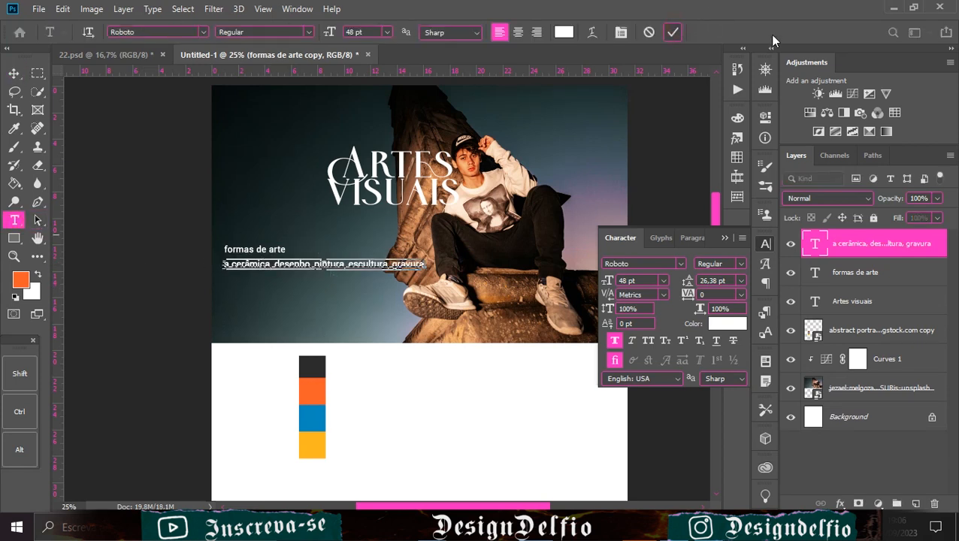
pyautogui.click(672, 32)
# Step: Break the art list into one item per line without commas and end it with "gravura..."
pyautogui.press('Return')
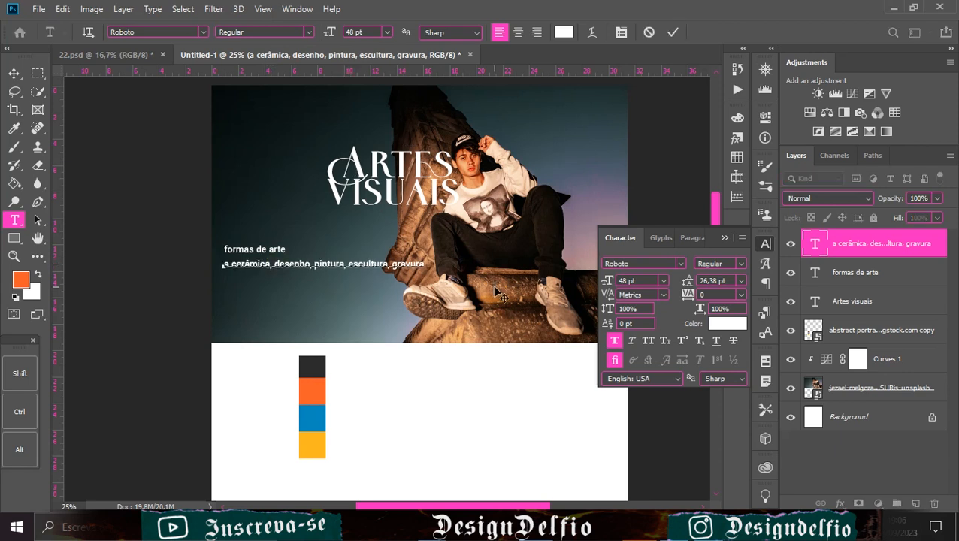
pyautogui.press('Return')
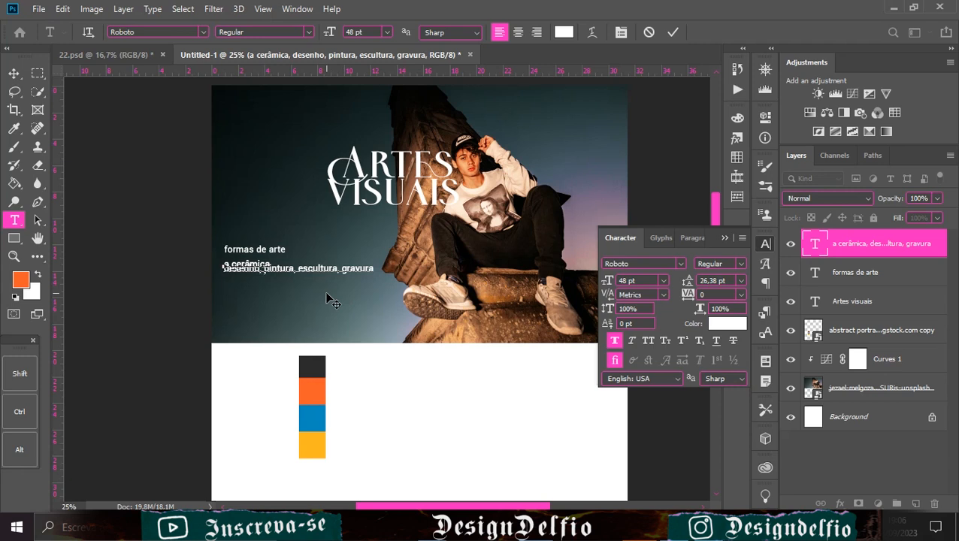
pyautogui.press('Return')
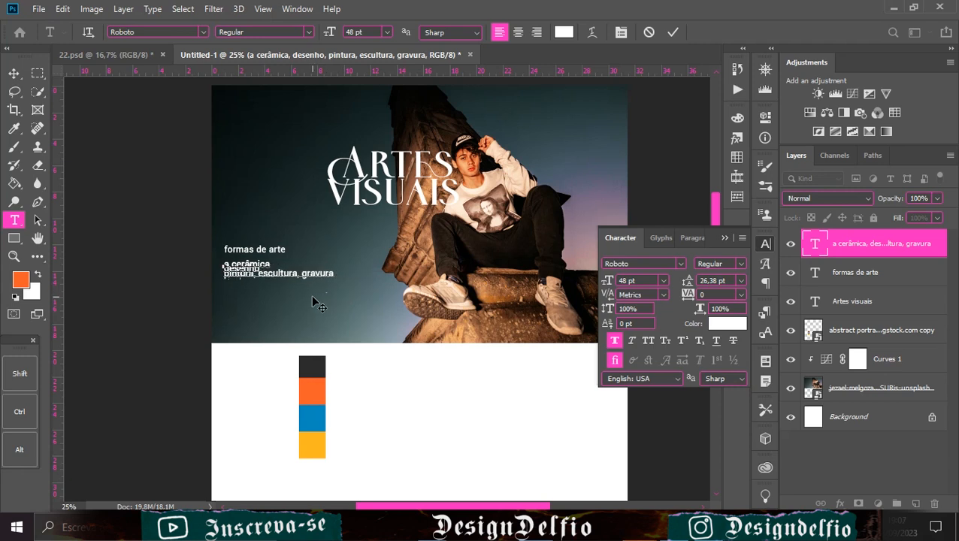
pyautogui.press('Return')
pyautogui.press('Return')
pyautogui.write('..')
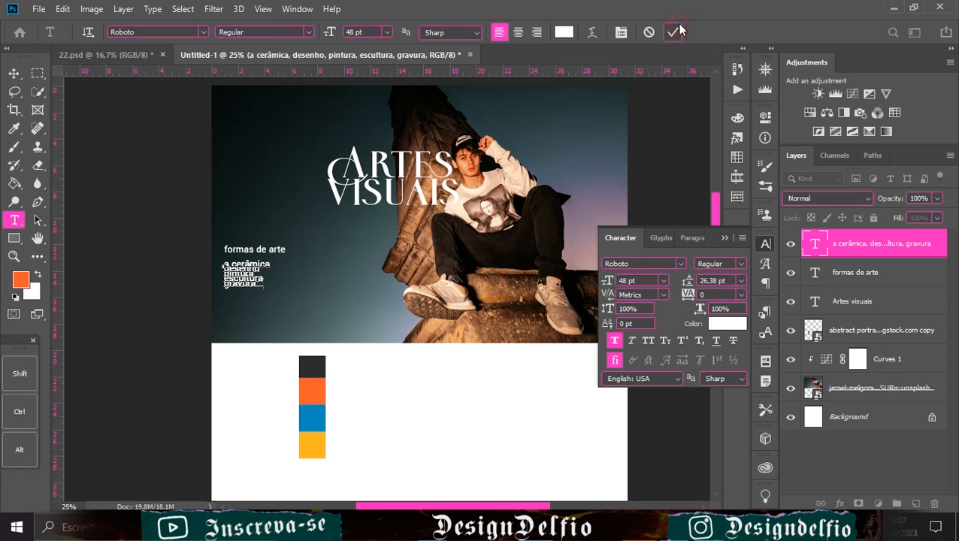
pyautogui.click(673, 31)
# Step: Set the list's leading to 48 pt and shift it slightly down and right below "formas de arte"
pyautogui.press('v')
pyautogui.click(741, 280)
pyautogui.click(719, 438)
pyautogui.moveTo(257, 293); pyautogui.dragTo(265, 300)
# Step: Remove the article "a" in front of "cerâmica" in the list
pyautogui.press('t')
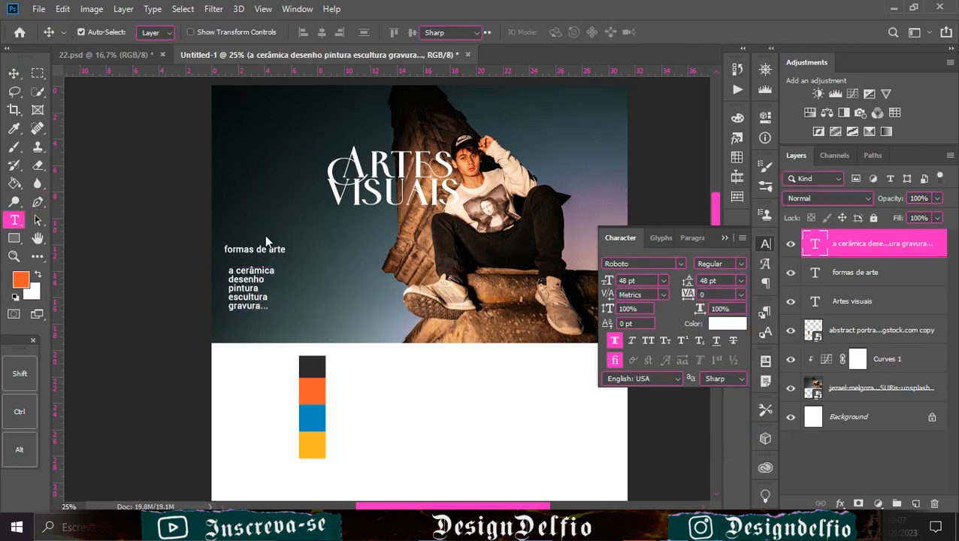
pyautogui.click(236, 270)
pyautogui.press('BackSpace')
pyautogui.press('BackSpace')
pyautogui.click(669, 32)
# Step: Set the list's font style to Light and its tracking to 25
pyautogui.click(720, 264)
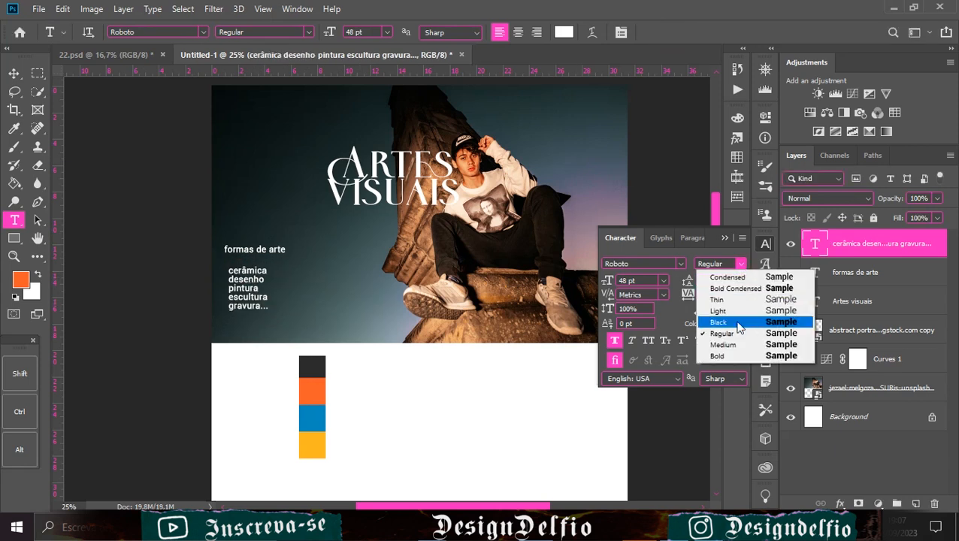
pyautogui.click(735, 311)
pyautogui.press('v')
pyautogui.moveTo(263, 294); pyautogui.dragTo(237, 377)
pyautogui.click(741, 295)
pyautogui.click(723, 410)
# Step: Recolour the list with the yellow sampled from the palette strip
pyautogui.click(726, 323)
pyautogui.click(312, 445)
pyautogui.click(904, 102)
# Step: Regroup the list into three lines, "cerâmica desenho", "pintura escultura" and "gravura...", and move it close beneath "formas de arte"
pyautogui.click(13, 221)
pyautogui.click(197, 353)
pyautogui.press('BackSpace')
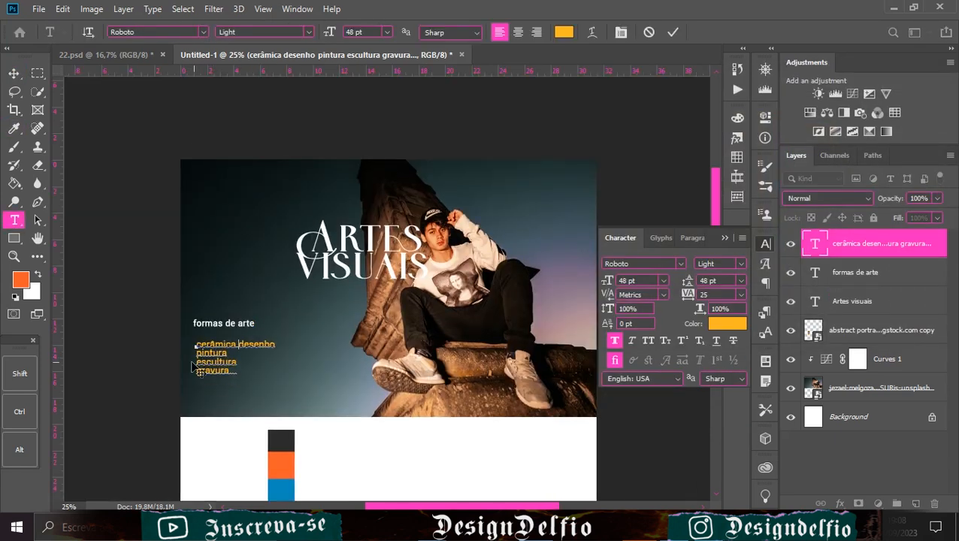
pyautogui.press('BackSpace')
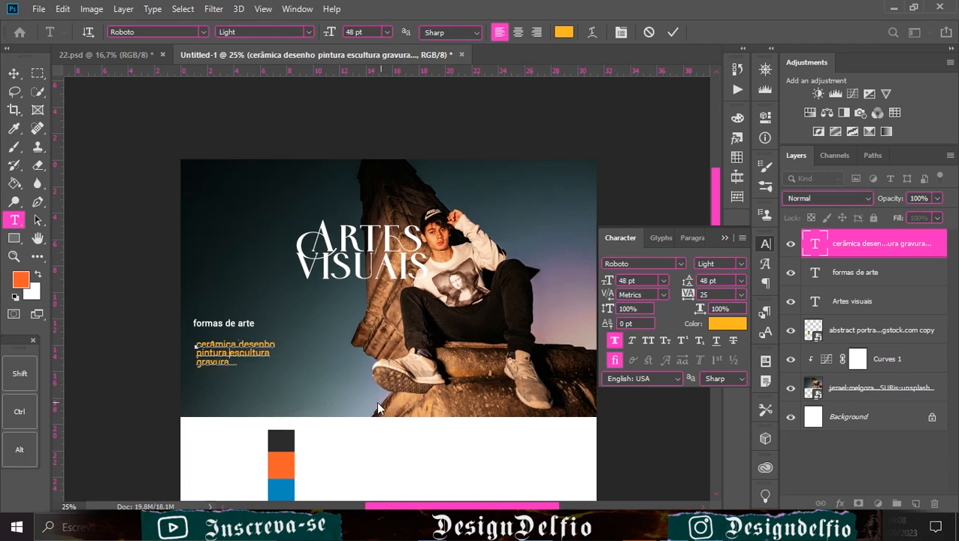
pyautogui.click(673, 32)
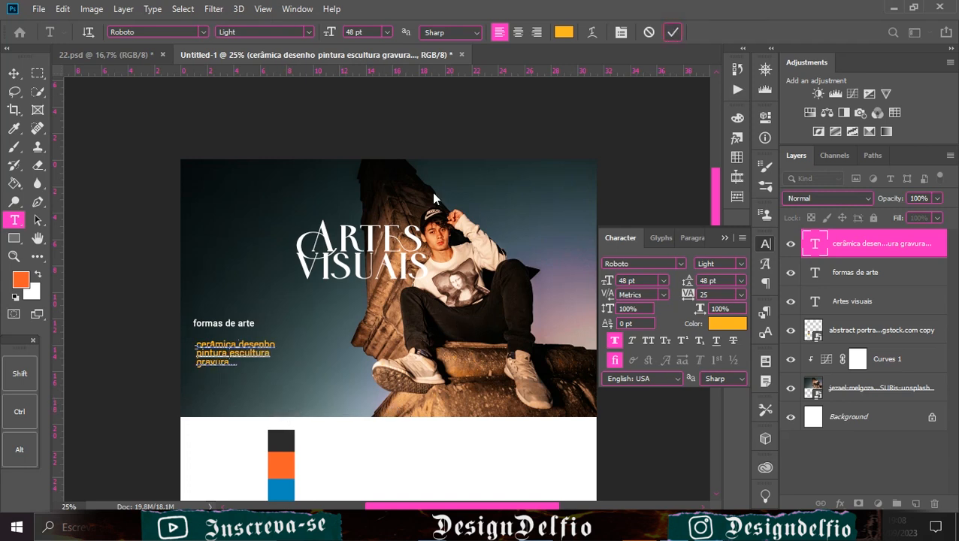
pyautogui.click(13, 73)
pyautogui.moveTo(246, 357); pyautogui.dragTo(241, 349)
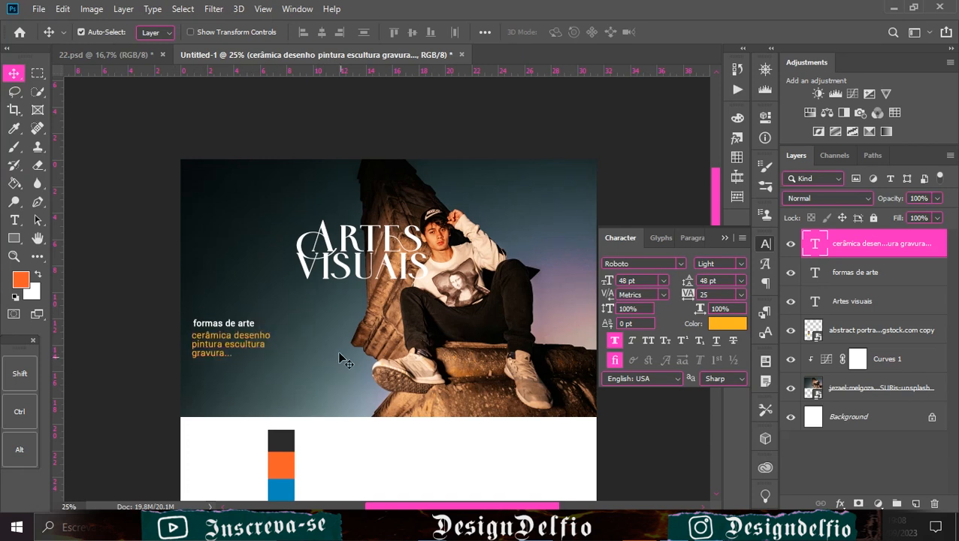
# Step: Turn off faux bold for the list and set its size to 36 pt
pyautogui.click(615, 341)
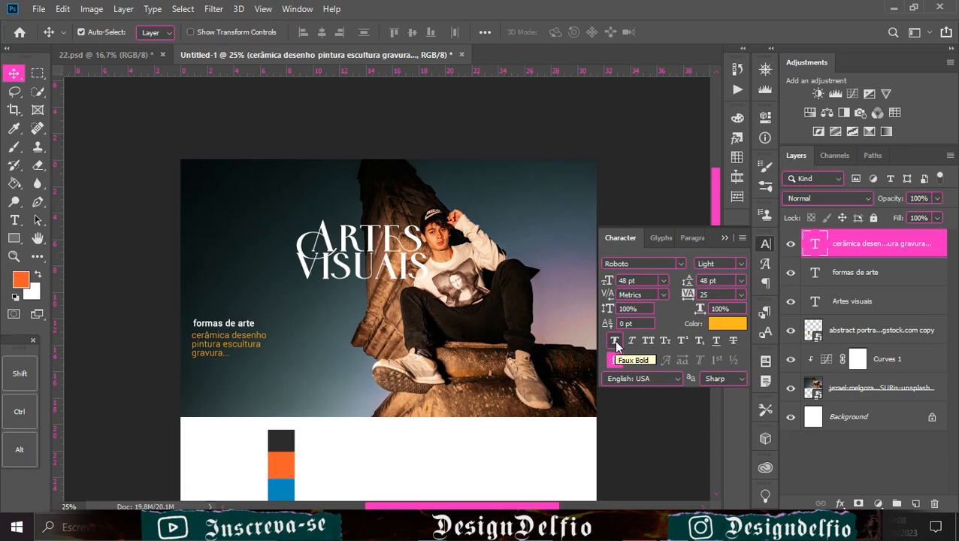
pyautogui.click(663, 280)
pyautogui.click(653, 432)
# Step: Align the list under "formas de arte" and scale it to 39.22 pt to match the heading's width
pyautogui.moveTo(222, 347); pyautogui.dragTo(260, 344)
pyautogui.hotkey('ctrl', 't')
pyautogui.moveTo(197, 344); pyautogui.dragTo(192, 343)
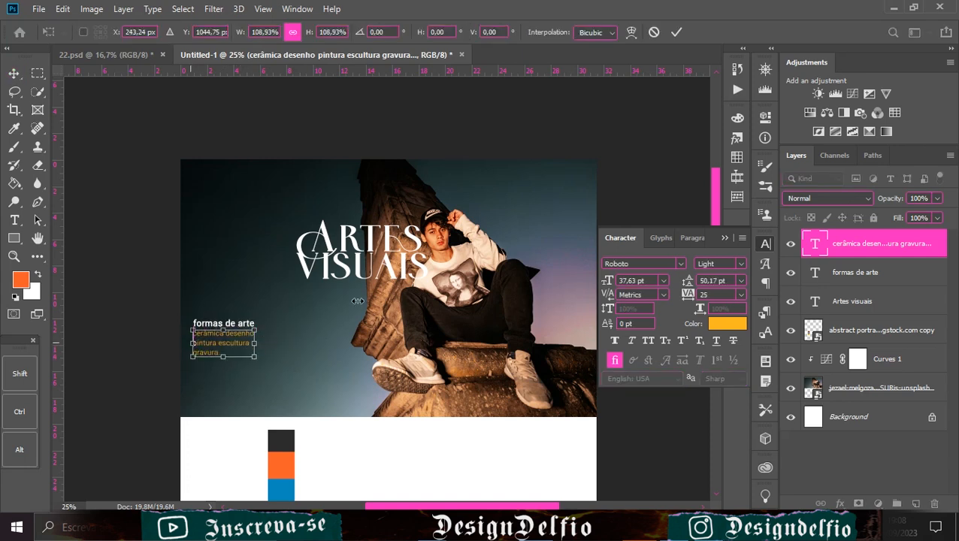
pyautogui.click(676, 32)
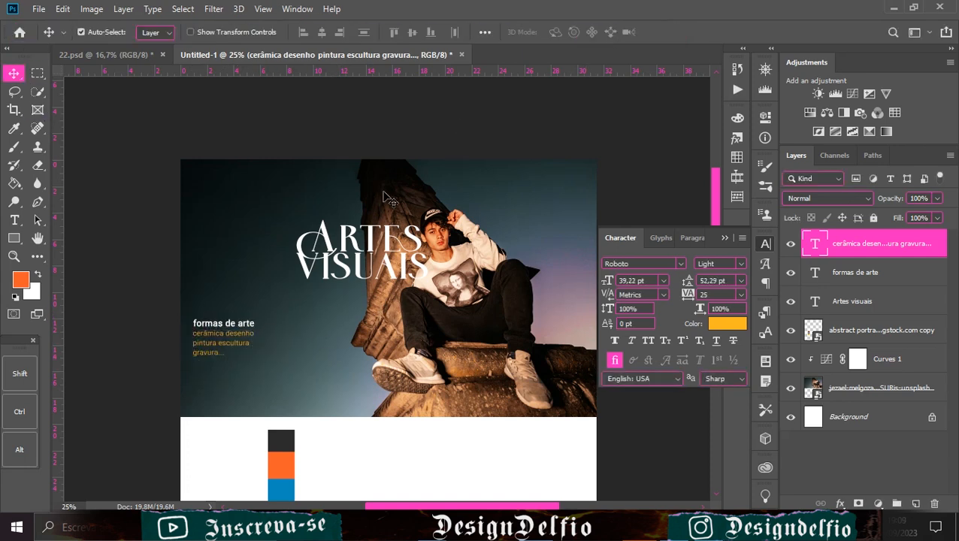
# Step: Move the yellow three-line list slightly down to widen the gap beneath the "formas de arte" heading
pyautogui.click(877, 272)
pyautogui.click(886, 251)
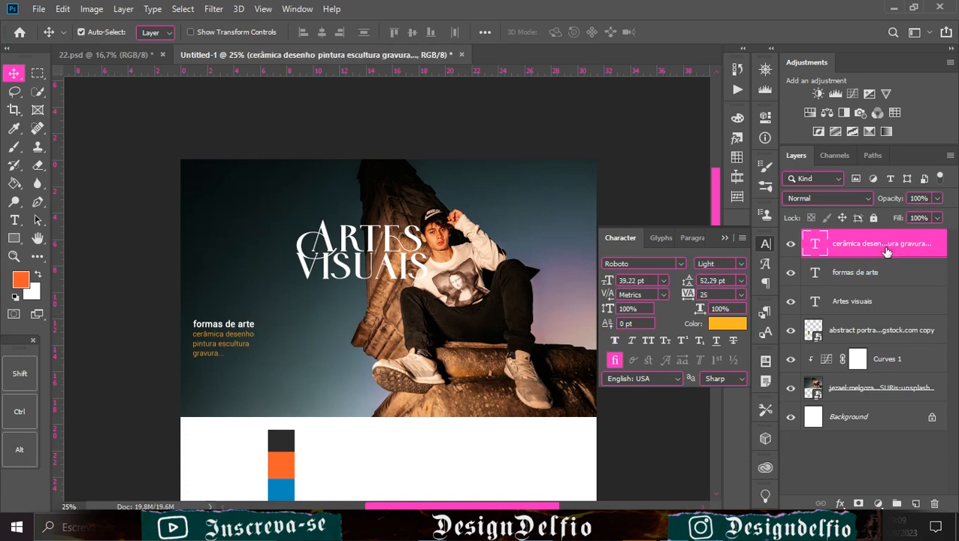
pyautogui.hotkey('shift', 'Down')
pyautogui.hotkey('shift', 'Down')
pyautogui.hotkey('shift', 'Down')
pyautogui.hotkey('shift', 'Down')
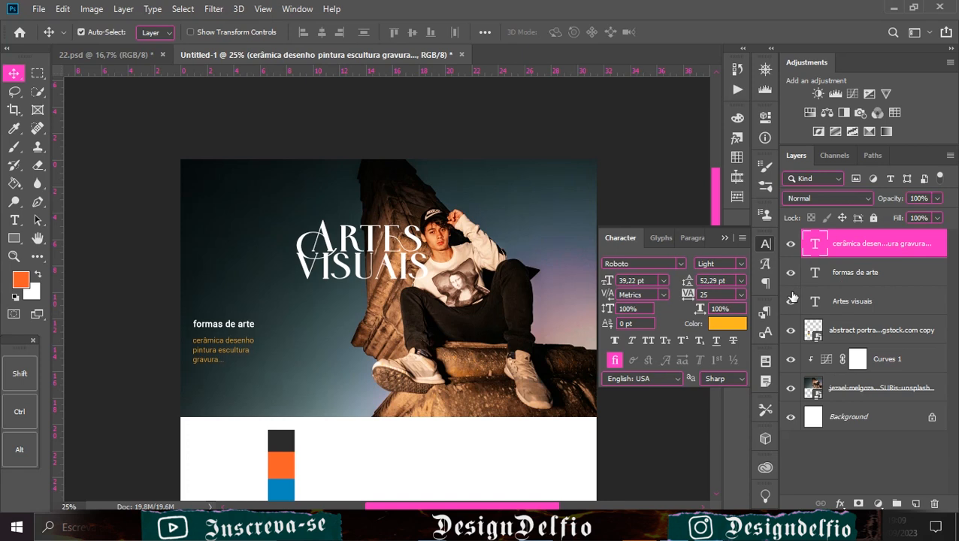
# Step: Move the "formas de arte" heading and its list together straight down, close to the photo's lower edge
pyautogui.keyDown('ctrl'); pyautogui.click(893, 280); pyautogui.keyUp('ctrl')
pyautogui.hotkey('shift', 'Down')
pyautogui.hotkey('shift', 'Down')
pyautogui.hotkey('shift', 'Down')
pyautogui.hotkey('shift', 'Down')
pyautogui.hotkey('shift', 'Down')
pyautogui.hotkey('shift', 'Down')
pyautogui.hotkey('shift', 'Down')
pyautogui.hotkey('shift', 'Down')
pyautogui.hotkey('shift', 'Down')
pyautogui.hotkey('shift', 'Down')
pyautogui.hotkey('shift', 'Down')
pyautogui.hotkey('shift', 'Down')
pyautogui.hotkey('shift', 'Down')
pyautogui.hotkey('shift', 'Down')
pyautogui.hotkey('shift', 'Down')
pyautogui.hotkey('shift', 'Down')
pyautogui.hotkey('shift', 'Down')
pyautogui.hotkey('shift', 'Down')
pyautogui.hotkey('shift', 'Down')
pyautogui.hotkey('shift', 'Down')
pyautogui.hotkey('shift', 'Down')
pyautogui.hotkey('shift', 'Down')
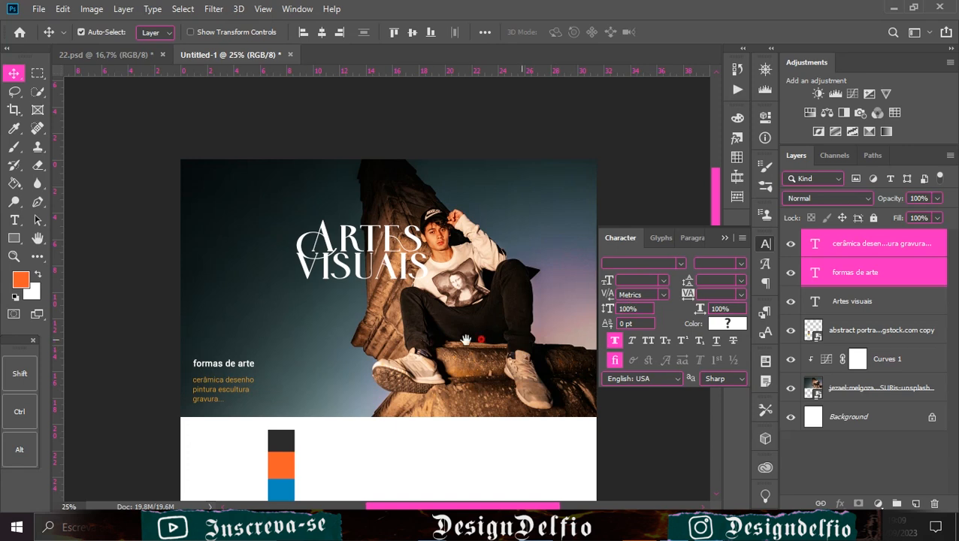
# Step: Add a new text "outubro" in yellow Roboto Light at 36 pt near the photo's upper-left corner
pyautogui.moveTo(464, 339); pyautogui.dragTo(420, 344)
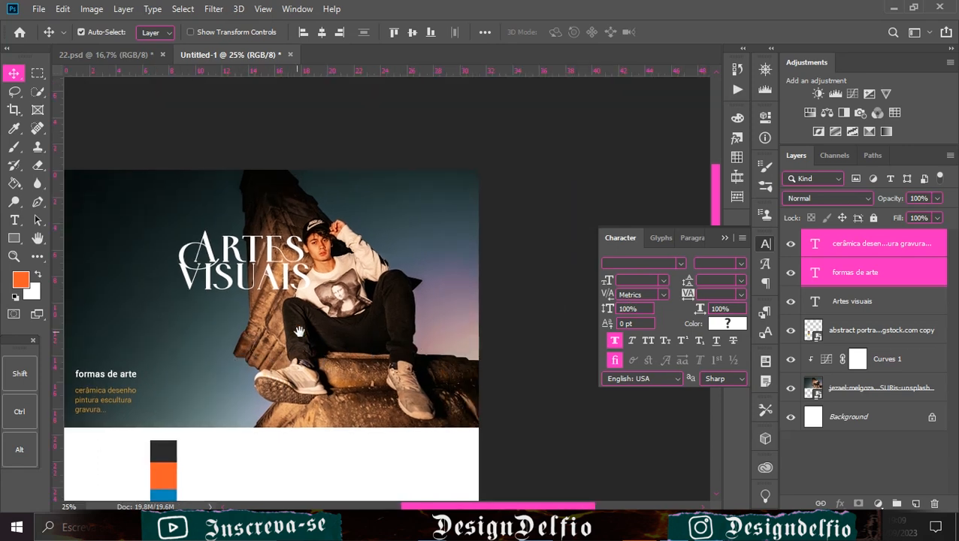
pyautogui.moveTo(299, 332); pyautogui.dragTo(345, 405)
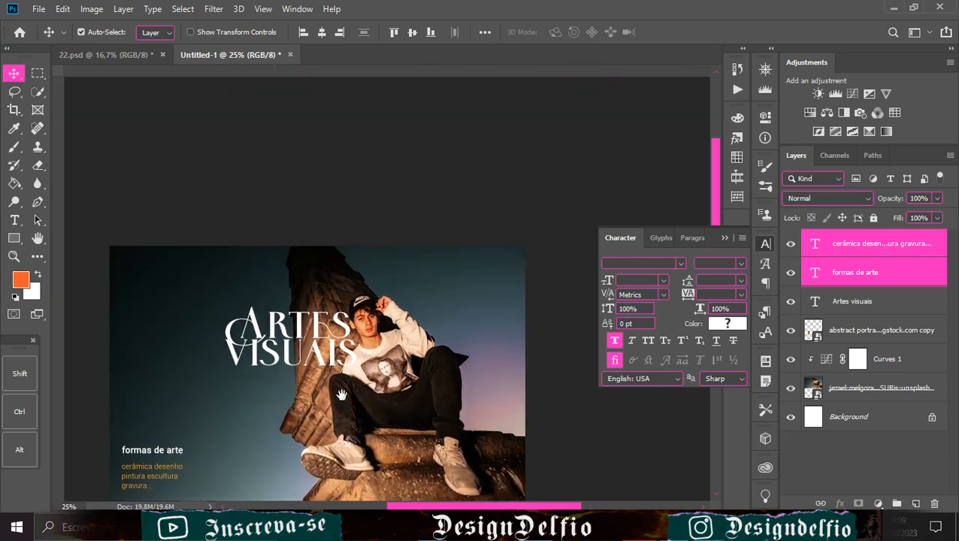
pyautogui.click(926, 251)
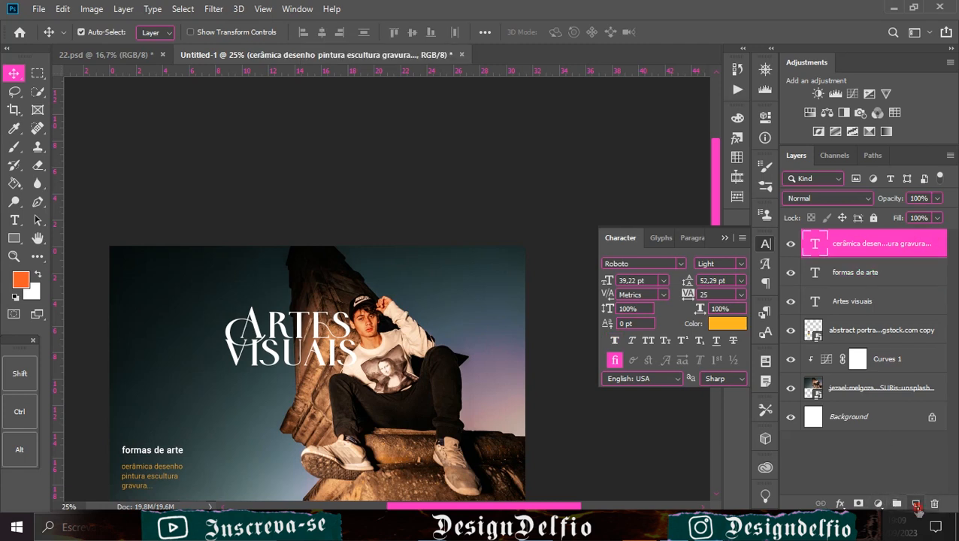
pyautogui.click(916, 502)
pyautogui.press('t')
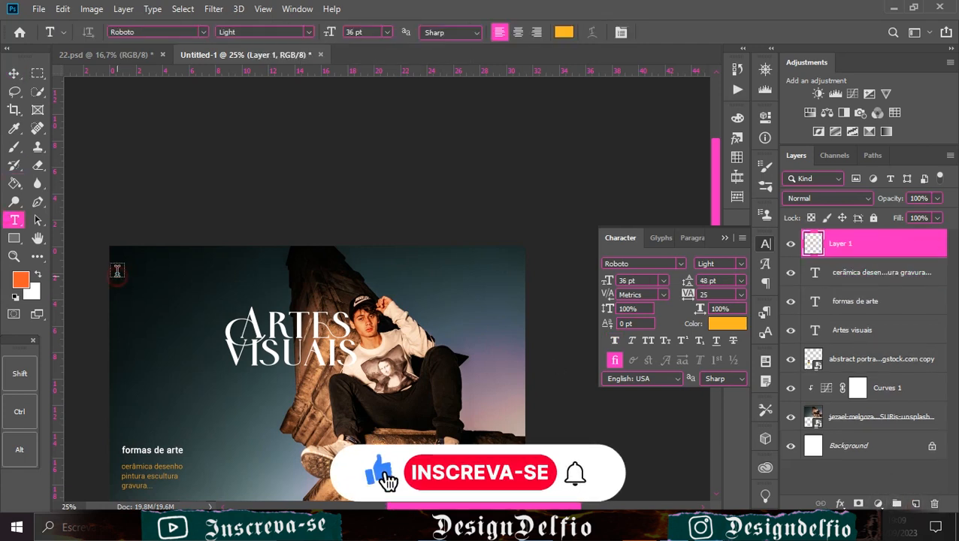
pyautogui.click(118, 272)
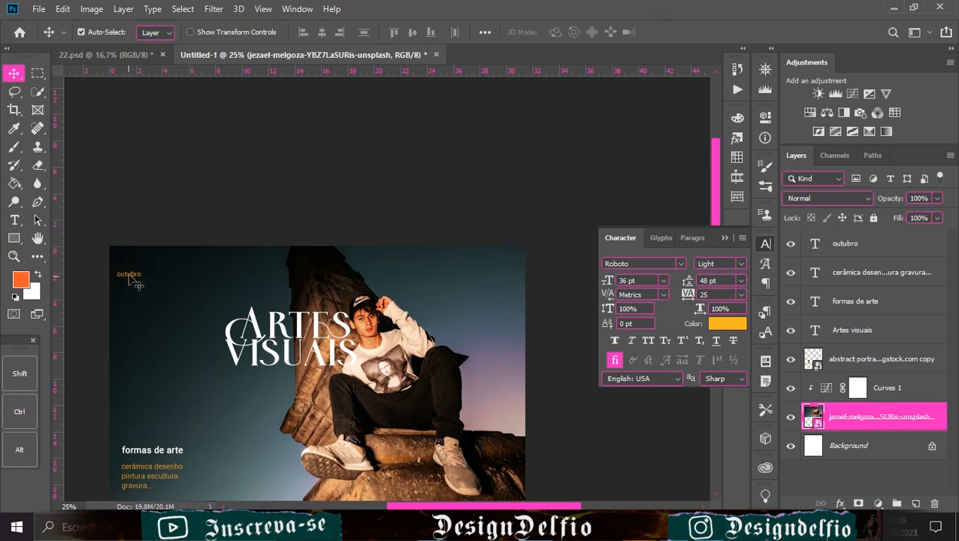
# Step: Scale the "outubro" text up to 215.19 %, giving it a size of 77.47 pt
pyautogui.click(129, 275)
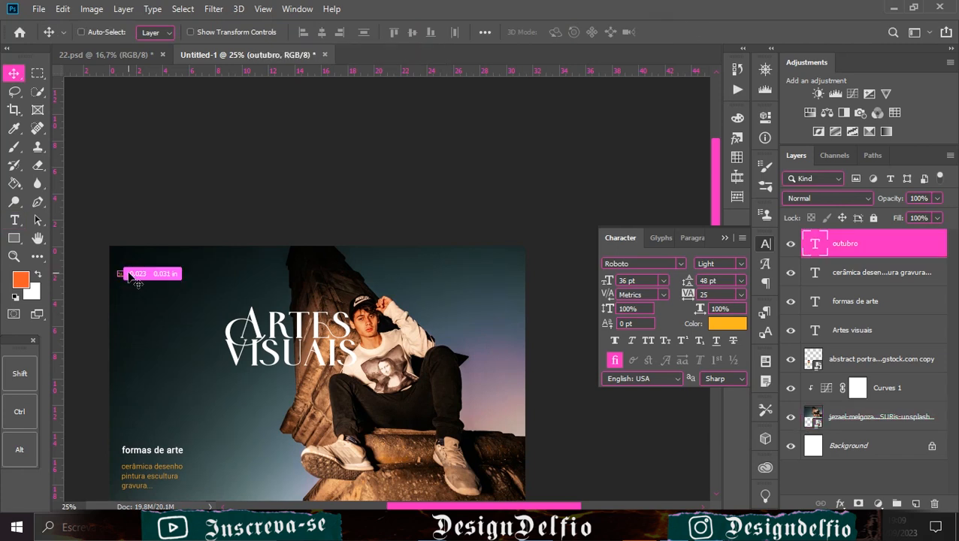
pyautogui.hotkey('ctrl', 't')
pyautogui.moveTo(140, 278); pyautogui.dragTo(172, 275)
pyautogui.click(676, 34)
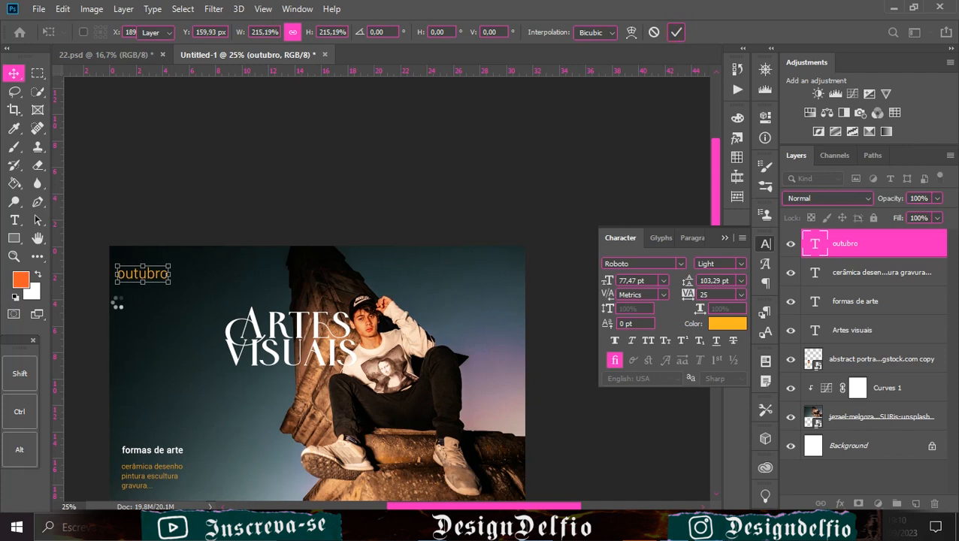
# Step: Set "outubro" to Regular with faux italic and no faux bold, and align it with the left edge of "formas de arte"
pyautogui.click(741, 264)
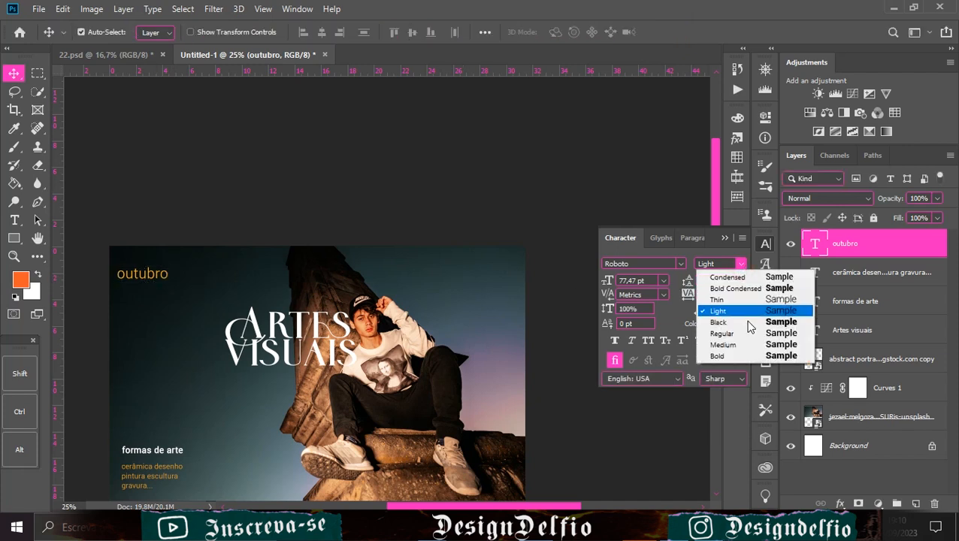
pyautogui.click(734, 335)
pyautogui.moveTo(158, 278); pyautogui.dragTo(162, 272)
pyautogui.click(613, 340)
pyautogui.click(631, 339)
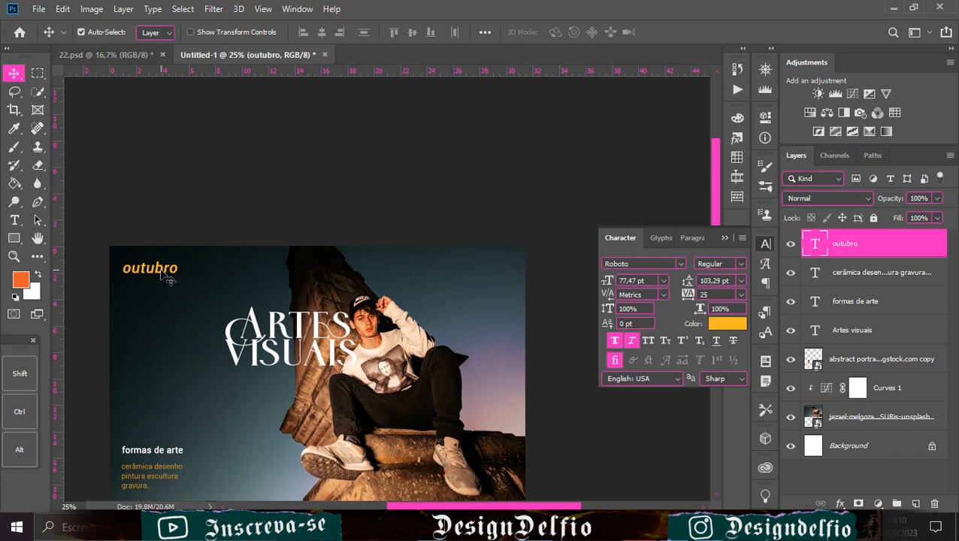
pyautogui.click(616, 342)
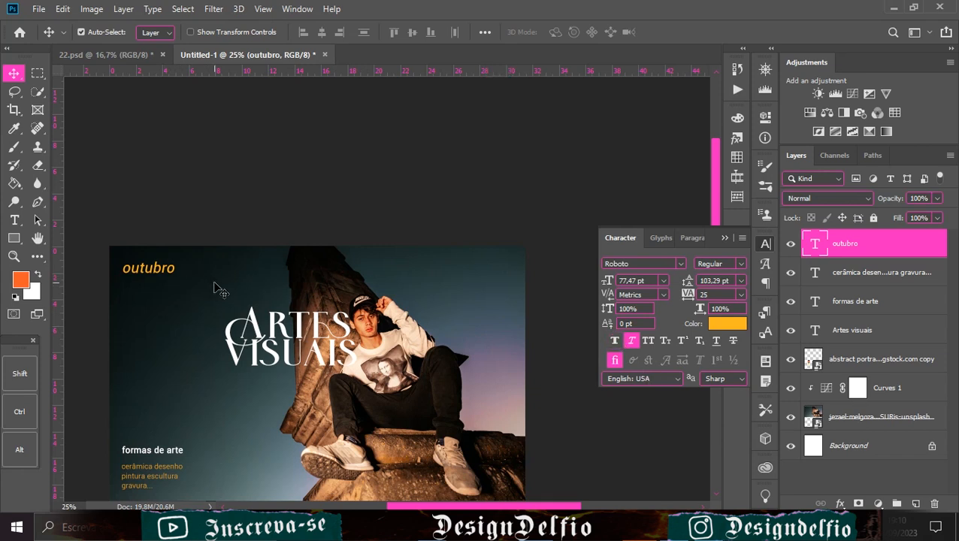
# Step: Duplicate the "outubro" text and place the copy at the same height near the photo's upper-right corner
pyautogui.press('ctrl')
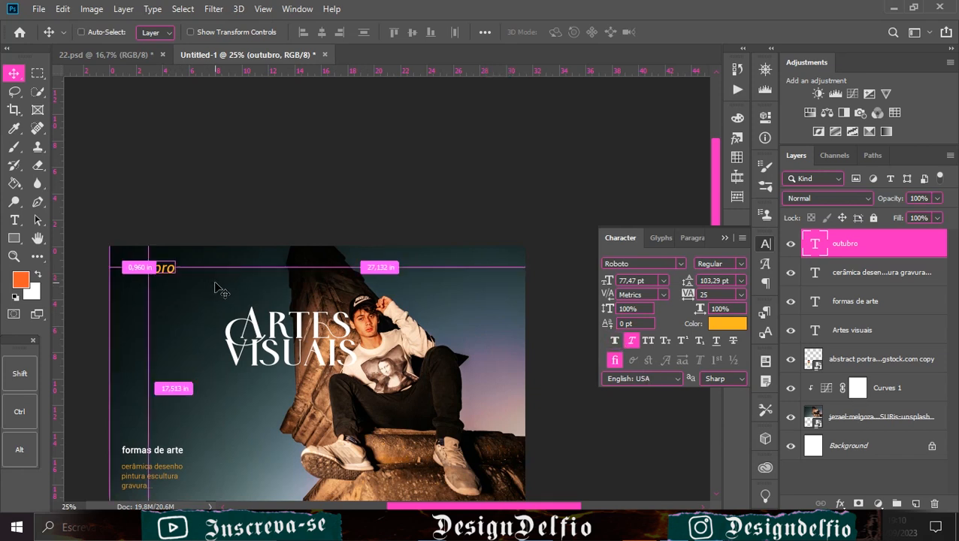
pyautogui.hotkey('ctrl', 'j')
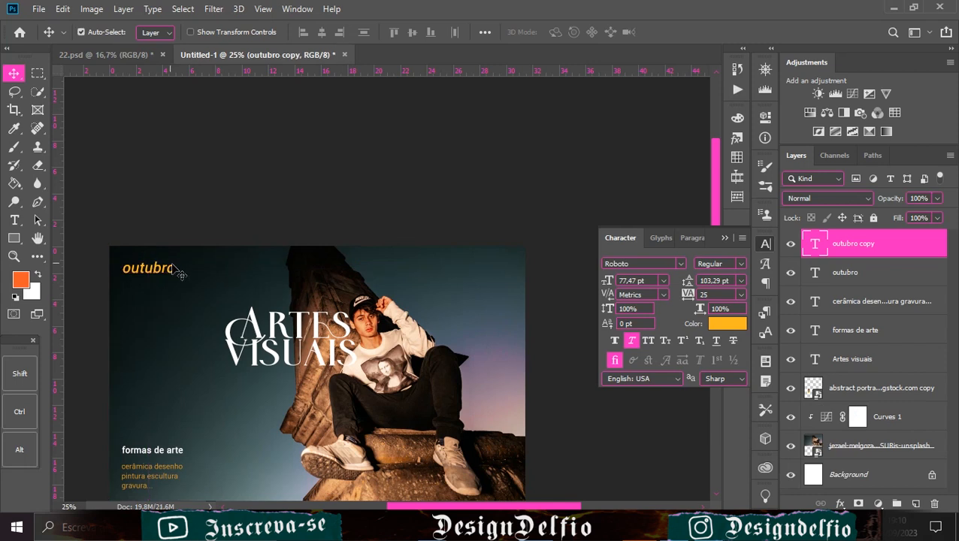
pyautogui.moveTo(181, 277); pyautogui.dragTo(501, 275)
# Step: Replace the text of the "outubro" copy with "00.2023"
pyautogui.click(14, 219)
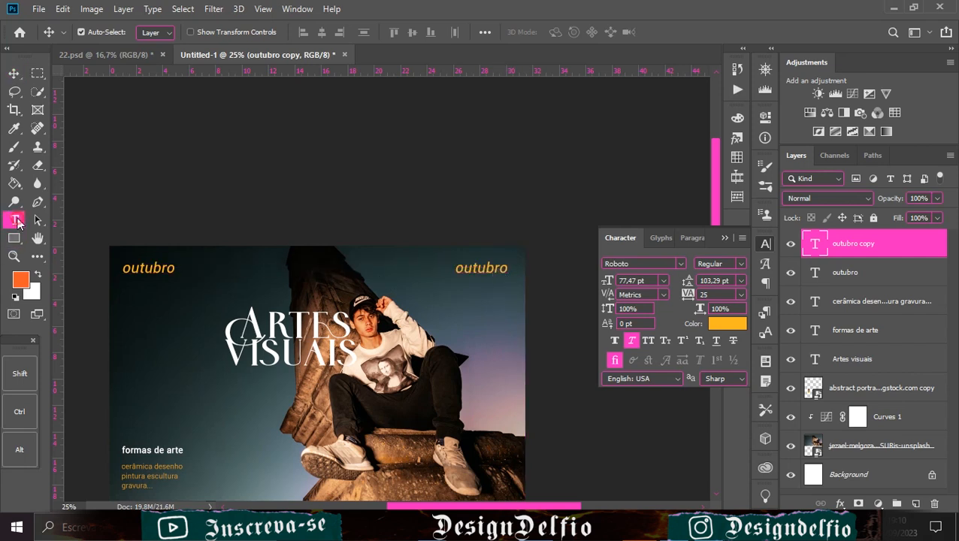
pyautogui.click(476, 259)
pyautogui.hotkey('ctrl', 'a')
pyautogui.write('a')
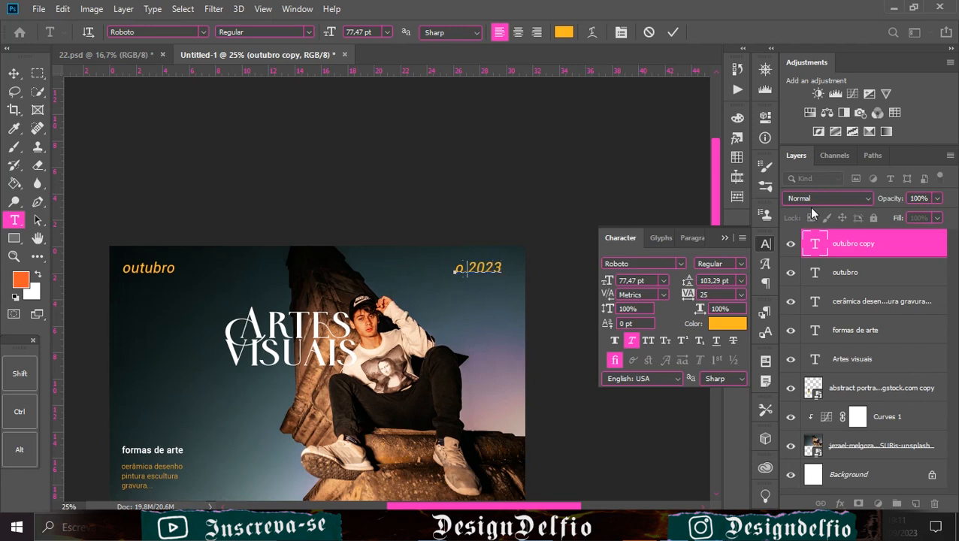
pyautogui.press('BackSpace')
pyautogui.write('09')
pyautogui.press('BackSpace')
pyautogui.write('10')
pyautogui.press('BackSpace')
pyautogui.click(671, 32)
pyautogui.press('v')
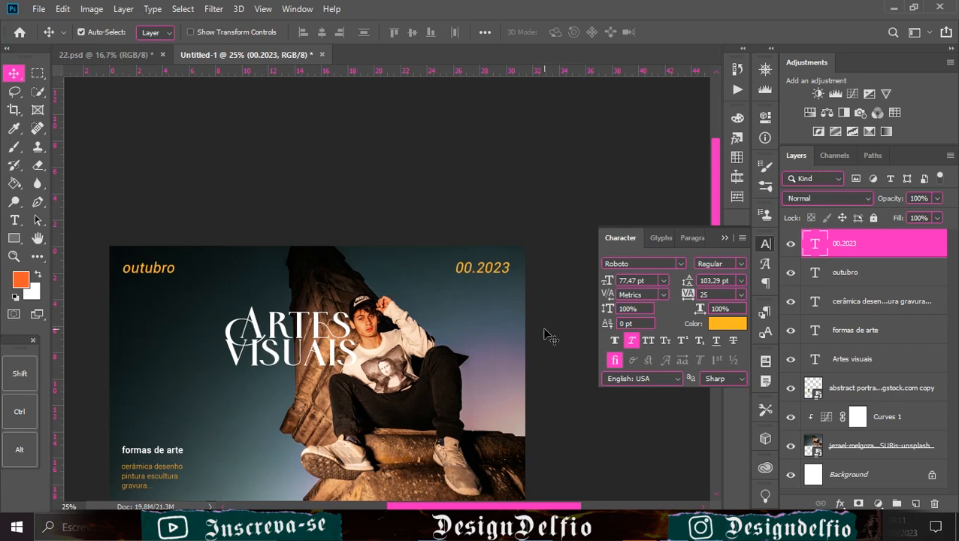
# Step: Move the palette strip onto the photo, between "outubro" and "formas de arte"
pyautogui.hotkey('ctrl', '-')
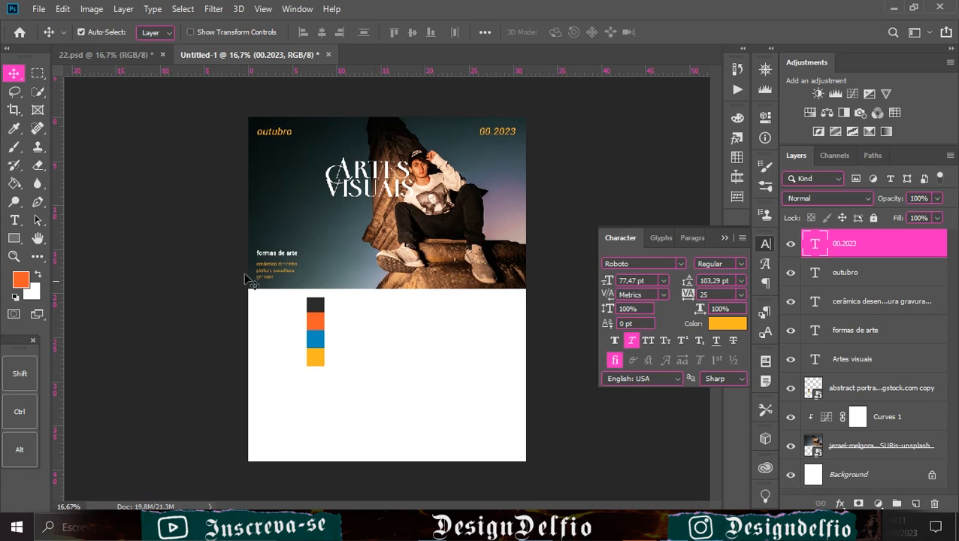
pyautogui.moveTo(322, 342); pyautogui.dragTo(279, 193)
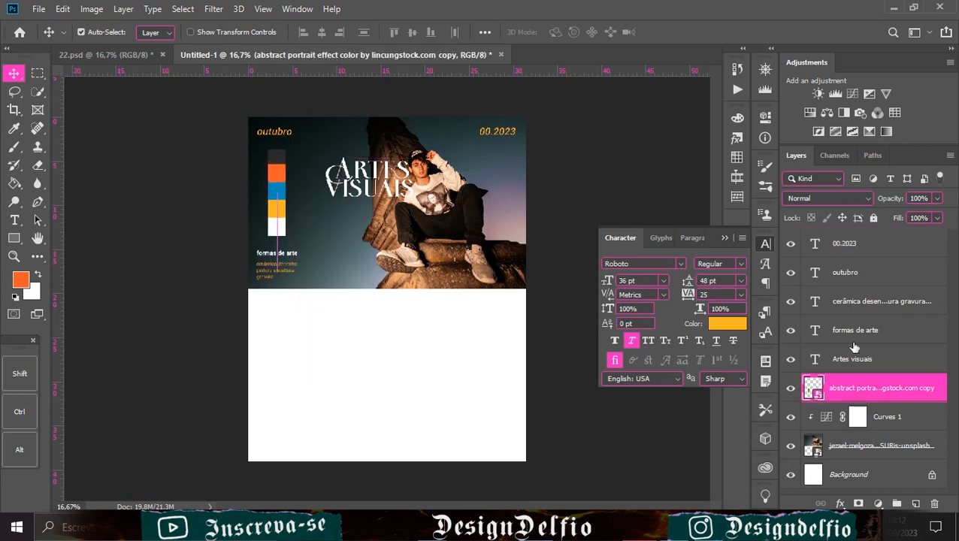
pyautogui.click(872, 248)
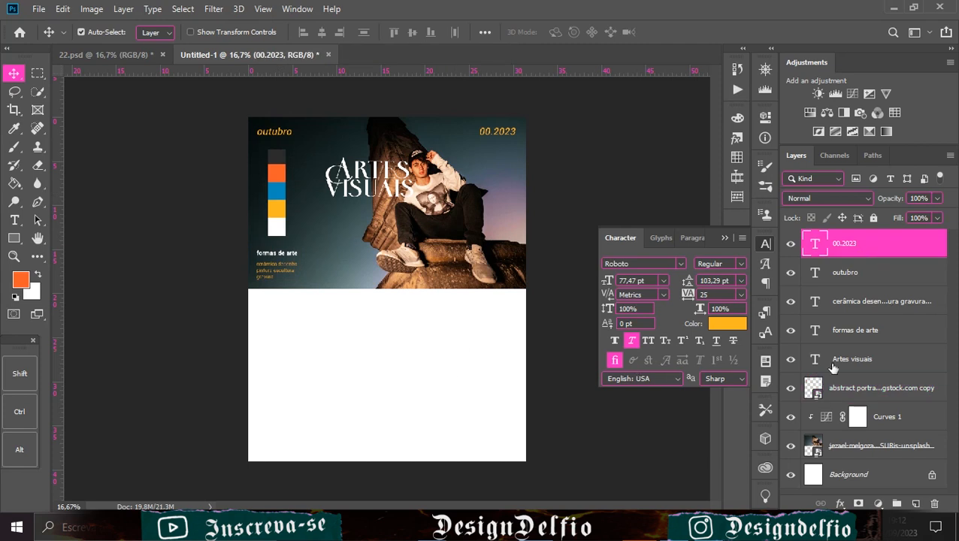
# Step: Add a new layer directly above Background and fill it with the yellow sampled from the palette strip
pyautogui.click(886, 481)
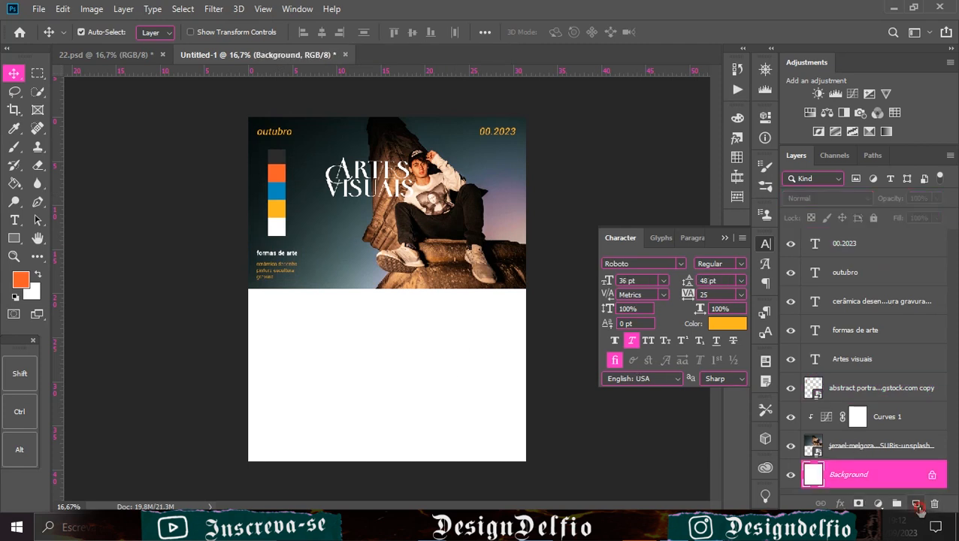
pyautogui.click(916, 503)
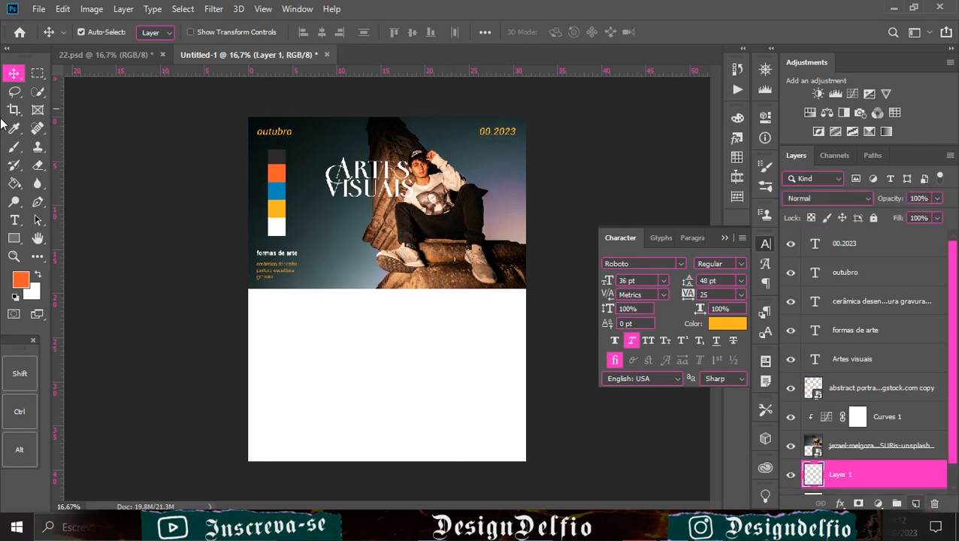
pyautogui.click(5, 185)
pyautogui.click(20, 280)
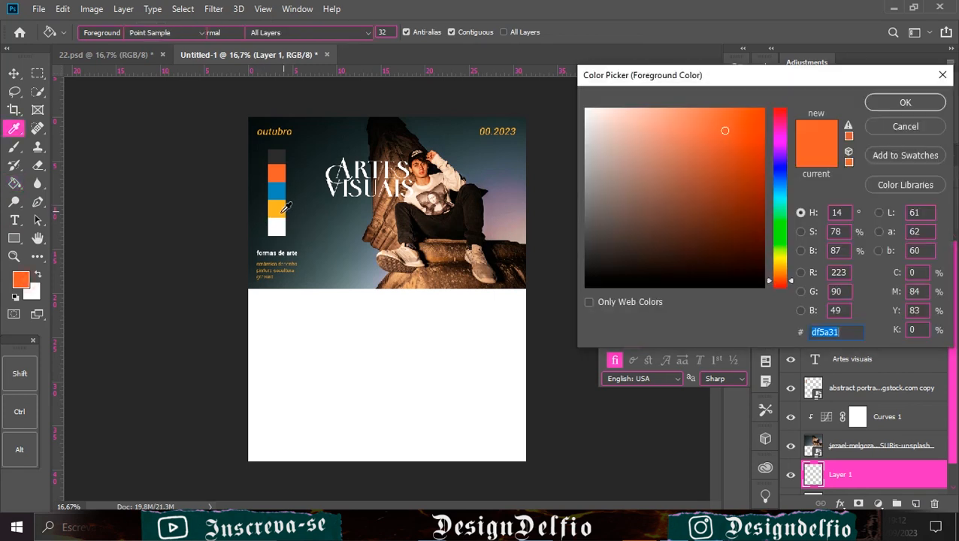
pyautogui.click(276, 209)
pyautogui.click(906, 103)
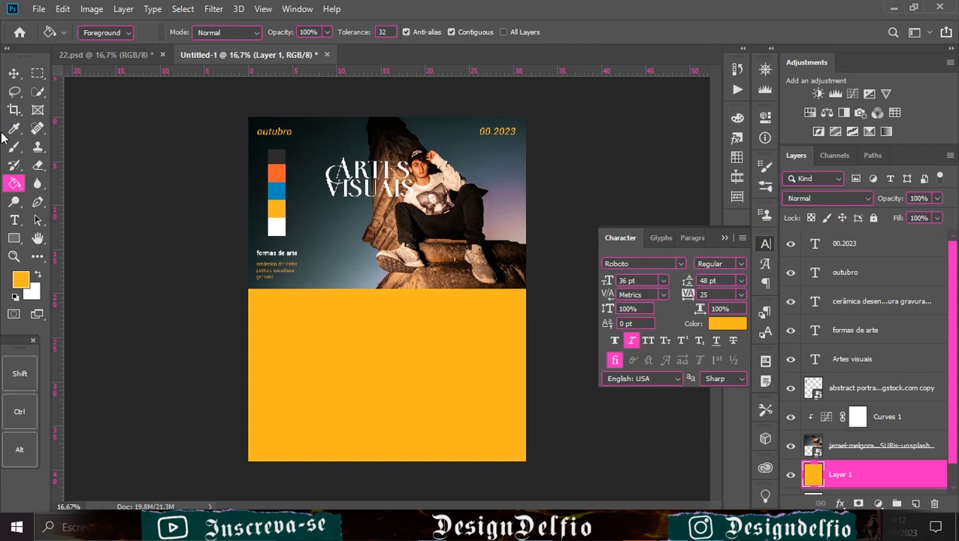
# Step: Place the "birds 2 copy" image above the yellow layer, scale it to about 523 % and position it in the yellow area beneath the photo
pyautogui.click(14, 73)
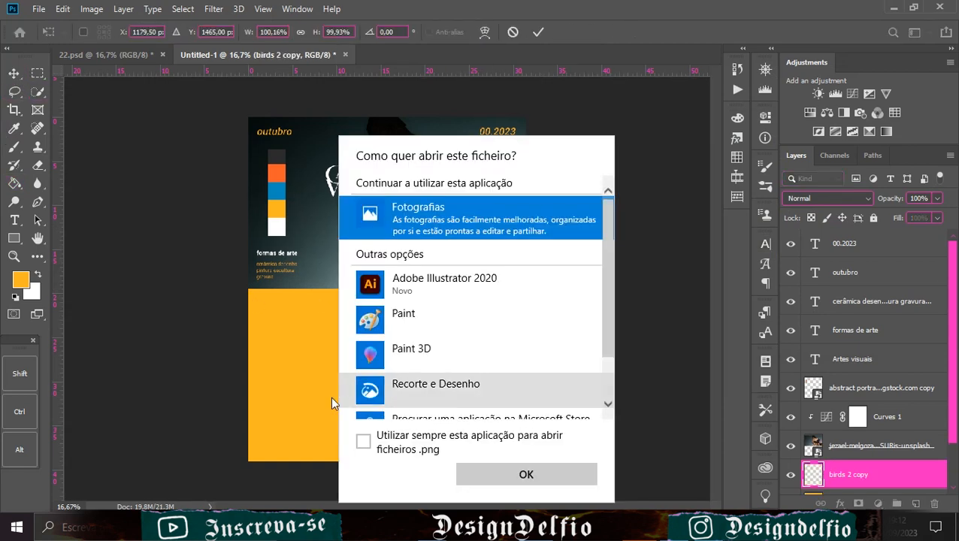
pyautogui.click(318, 382)
pyautogui.moveTo(384, 307); pyautogui.dragTo(387, 396)
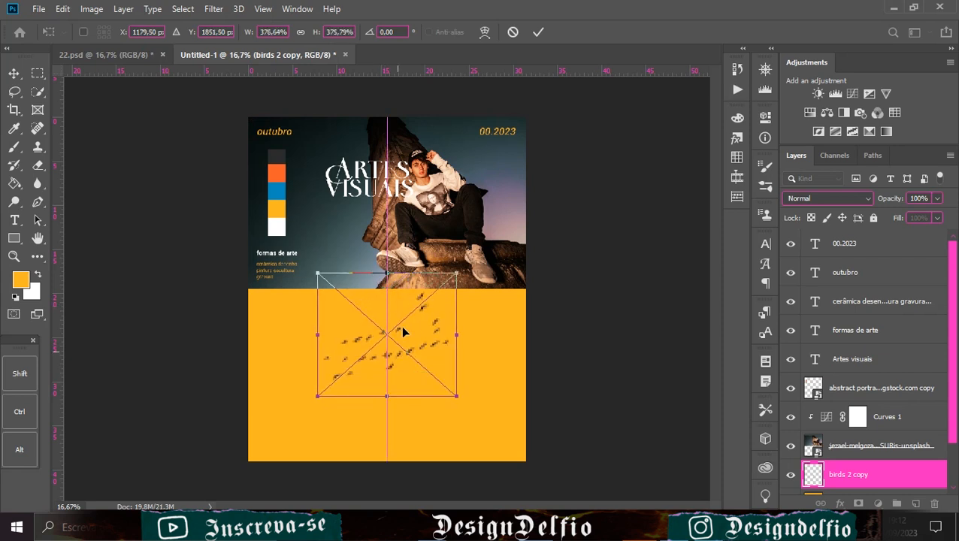
pyautogui.moveTo(401, 326); pyautogui.dragTo(394, 366)
pyautogui.moveTo(386, 315); pyautogui.dragTo(390, 289)
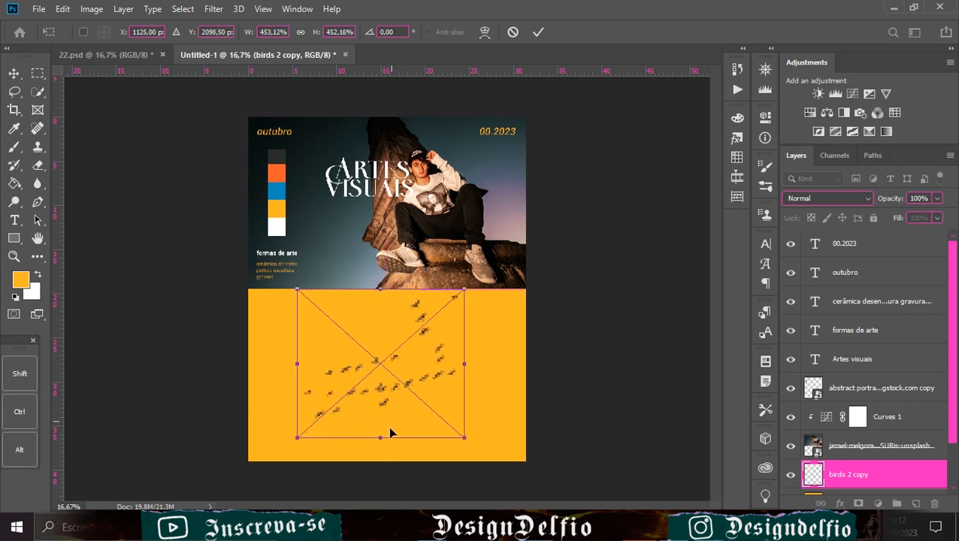
pyautogui.moveTo(384, 449); pyautogui.dragTo(384, 460)
pyautogui.moveTo(430, 392)
pyautogui.mouseDown()
pyautogui.moveTo(441, 399)
pyautogui.moveTo(443, 390)
pyautogui.mouseUp()
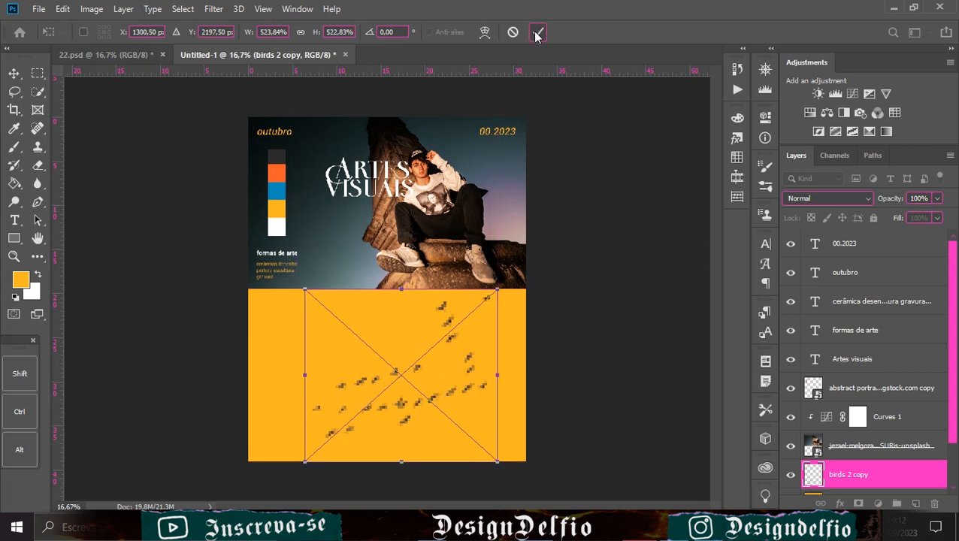
pyautogui.click(538, 32)
pyautogui.moveTo(452, 396); pyautogui.dragTo(456, 407)
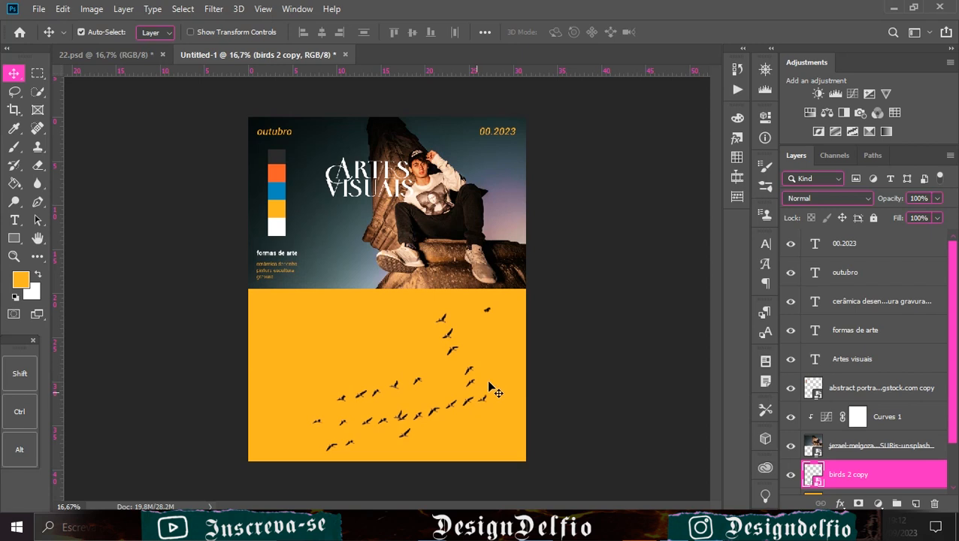
# Step: Add a Curves adjustment clipped to the birds layer, with the shadows pulled down and the highlights raised
pyautogui.click(852, 94)
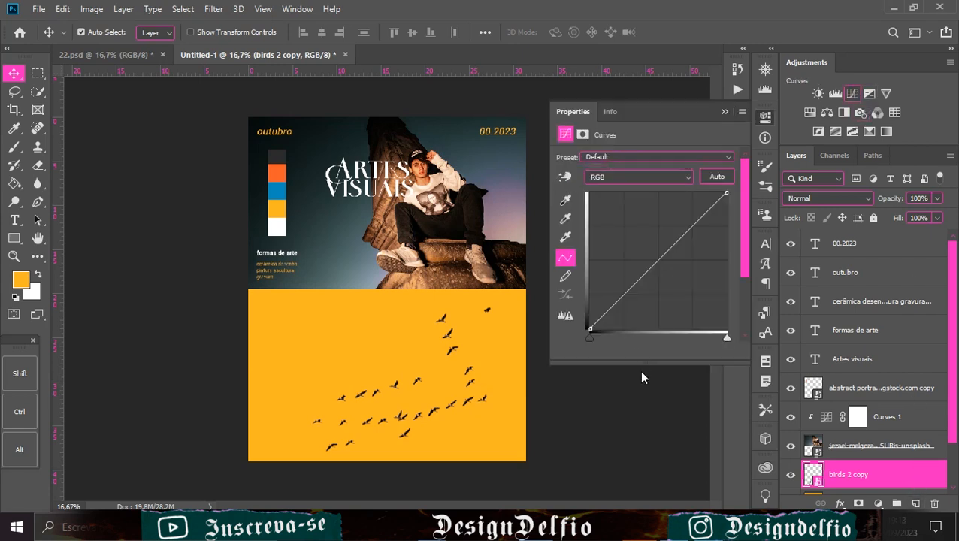
pyautogui.click(644, 353)
pyautogui.moveTo(613, 305); pyautogui.dragTo(624, 312)
pyautogui.moveTo(683, 249); pyautogui.dragTo(685, 226)
pyautogui.moveTo(624, 314); pyautogui.dragTo(633, 324)
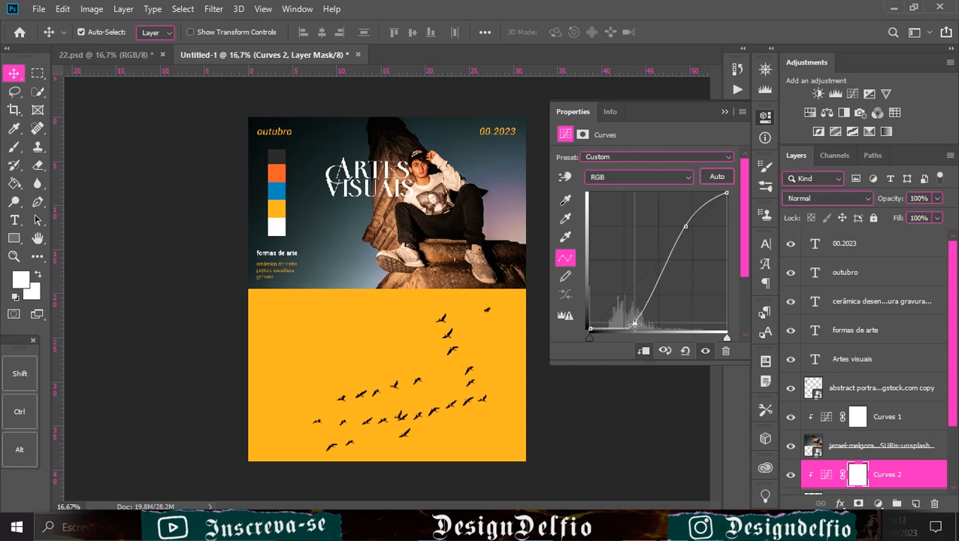
pyautogui.click(725, 111)
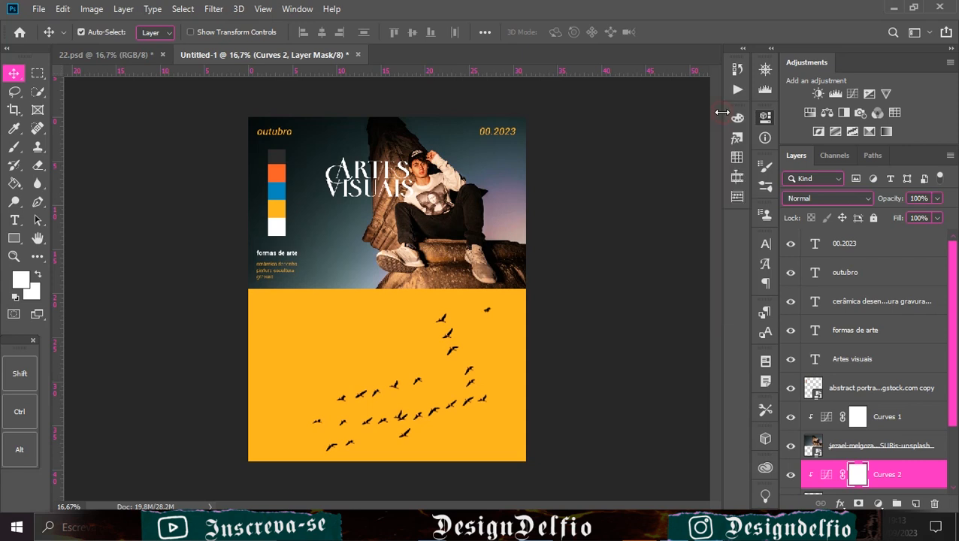
# Step: Hide the yellow fill layer to check the birds without it, and show it again
pyautogui.scroll(-2, 794, 472)
pyautogui.click(790, 451)
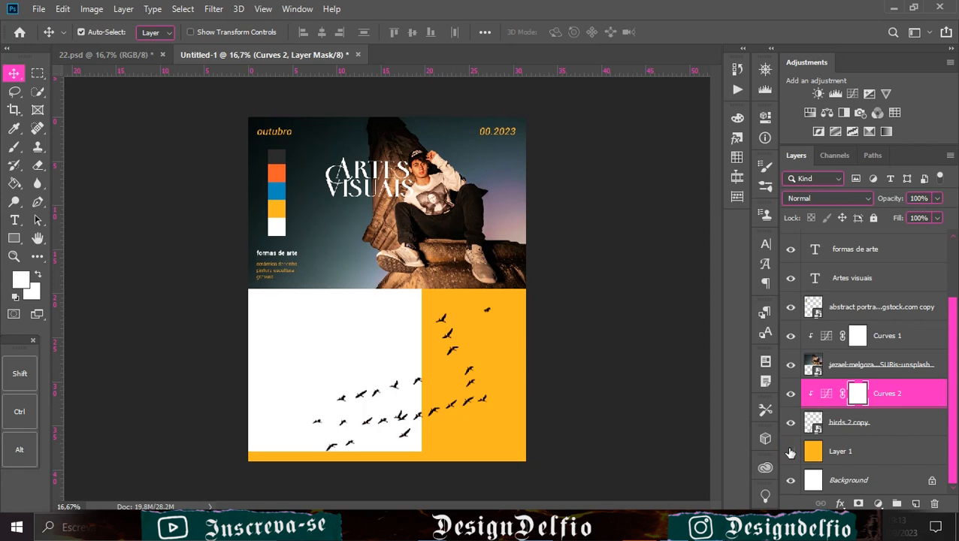
pyautogui.click(790, 451)
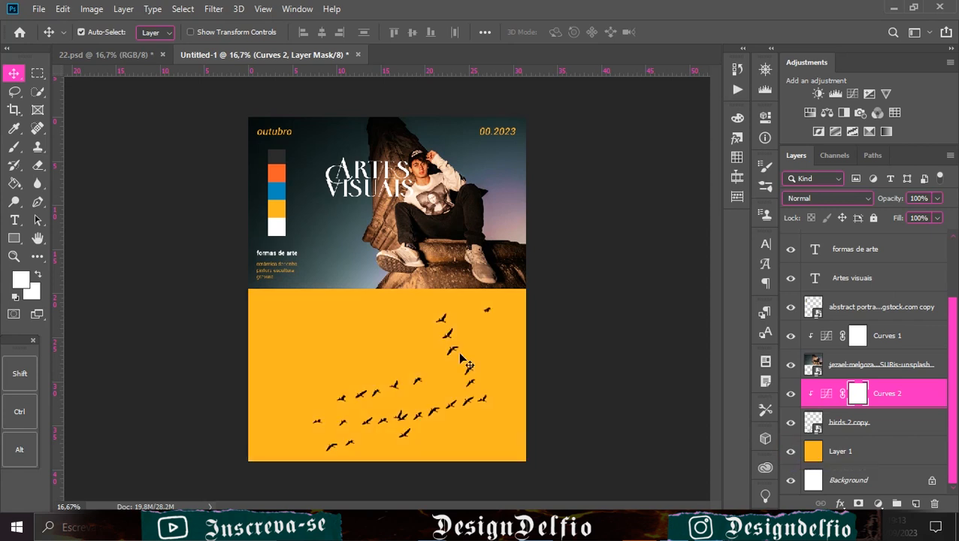
# Step: Duplicate the "Artes visuais" title, flip the copy vertically and place it in the yellow area directly beneath the original
pyautogui.click(406, 199)
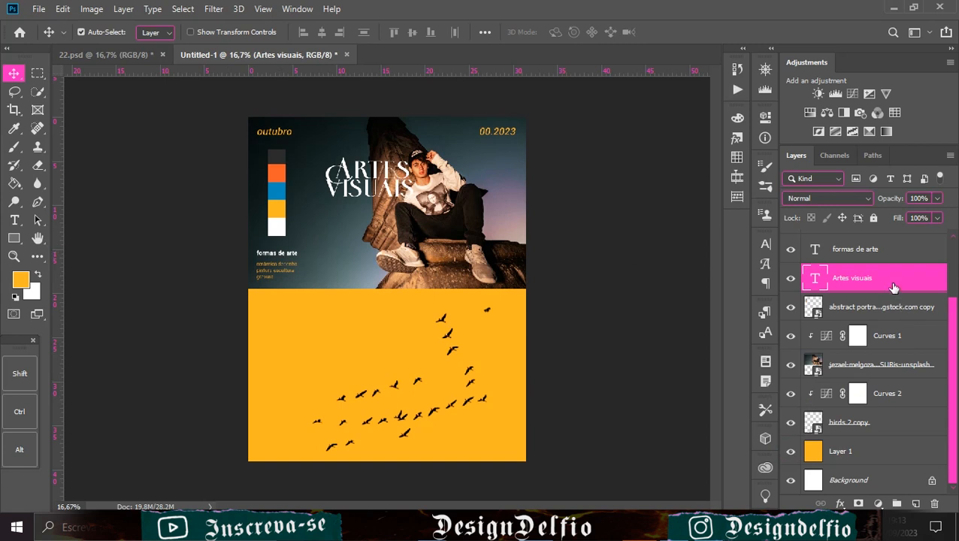
pyautogui.hotkey('ctrl', 'j')
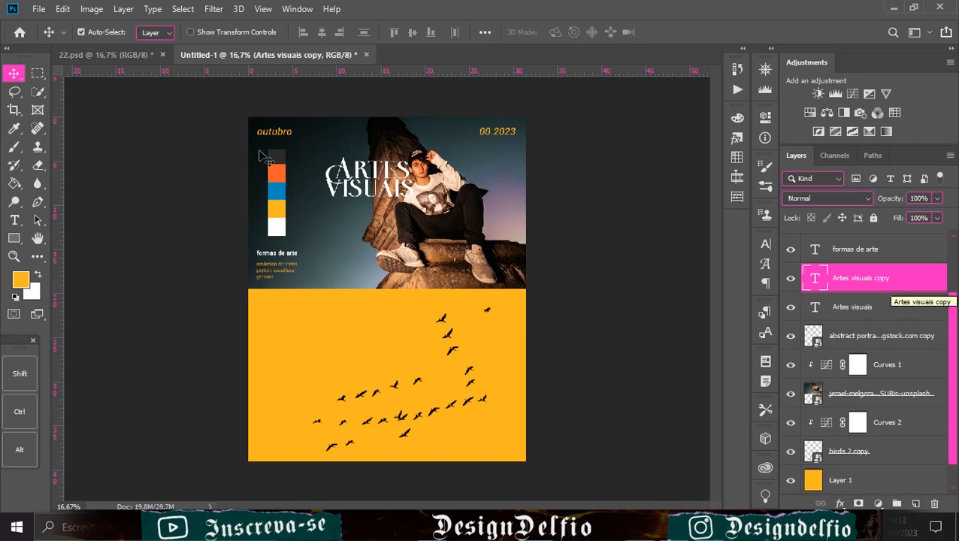
pyautogui.moveTo(385, 176); pyautogui.dragTo(402, 346)
pyautogui.hotkey('ctrl', 't')
pyautogui.rightClick(400, 364)
pyautogui.click(406, 323)
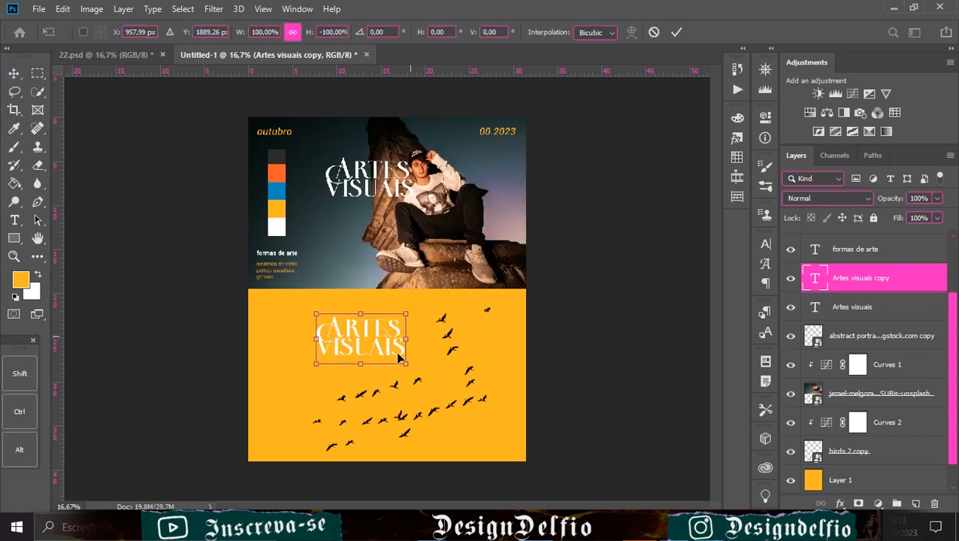
pyautogui.click(677, 32)
pyautogui.moveTo(399, 357)
pyautogui.mouseDown()
pyautogui.moveTo(349, 353)
pyautogui.moveTo(404, 354)
pyautogui.mouseUp()
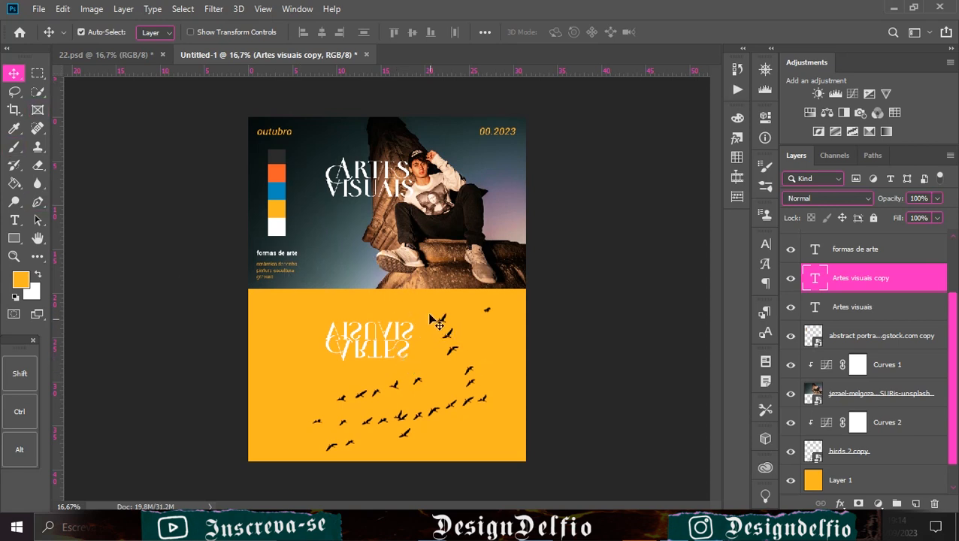
# Step: Add a white "5D" text in the photo's lower part, beside the subject's shoe
pyautogui.click(14, 220)
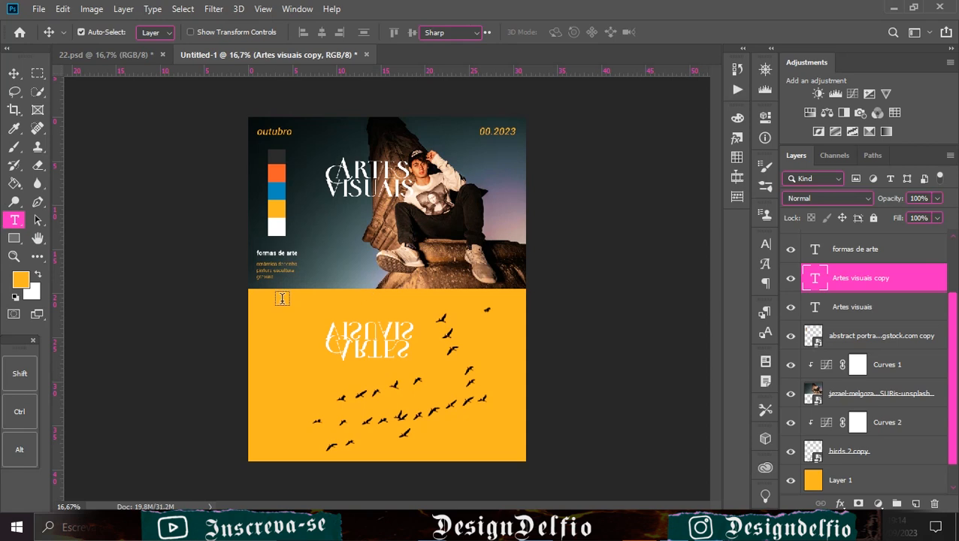
pyautogui.hotkey('ctrl', '+')
pyautogui.hotkey('ctrl', '+')
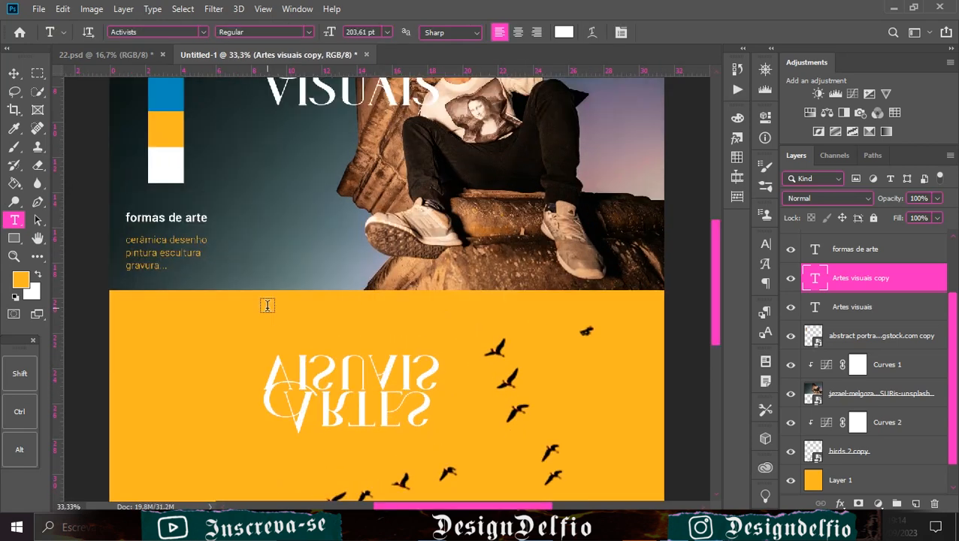
pyautogui.hotkey('ctrl', '+')
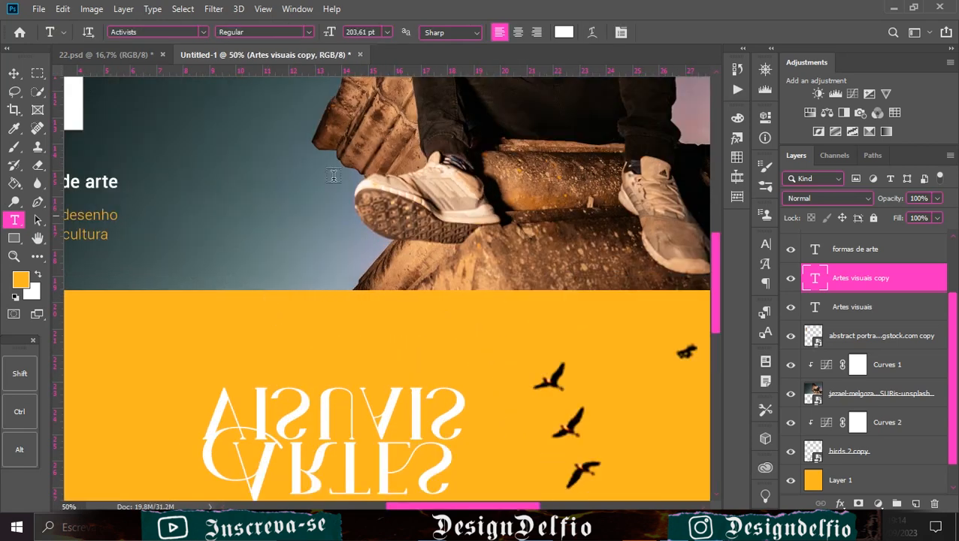
pyautogui.click(333, 248)
pyautogui.write('5D')
pyautogui.hotkey('ctrl', 'Return')
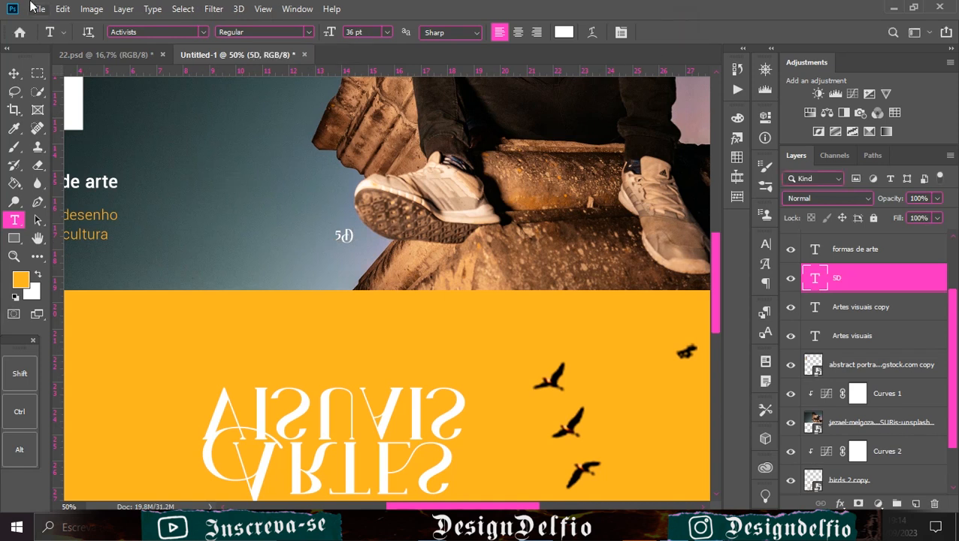
# Step: Enlarge the "5D" text to about 107 pt and position it near the photo's lower edge
pyautogui.click(14, 73)
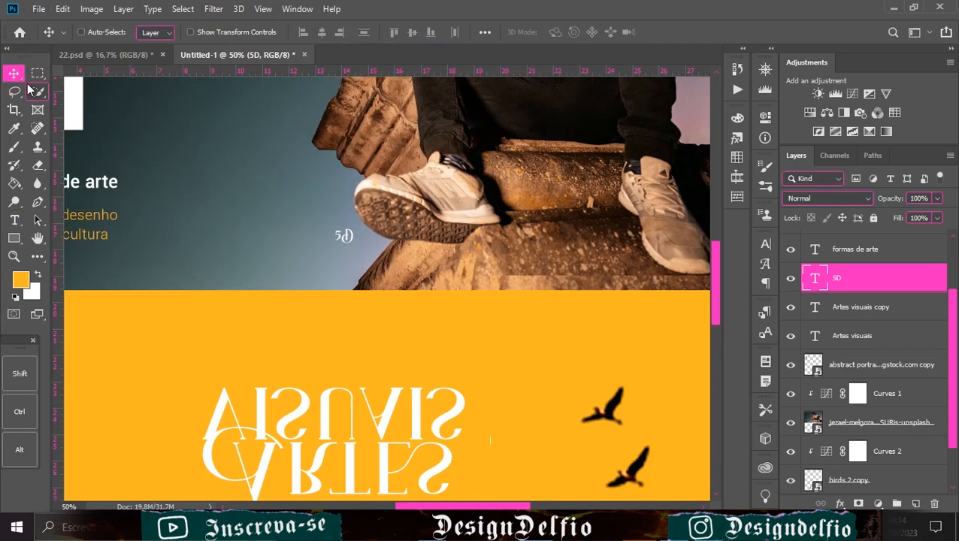
pyautogui.hotkey('ctrl', '-')
pyautogui.hotkey('ctrl', '-')
pyautogui.hotkey('ctrl', '-')
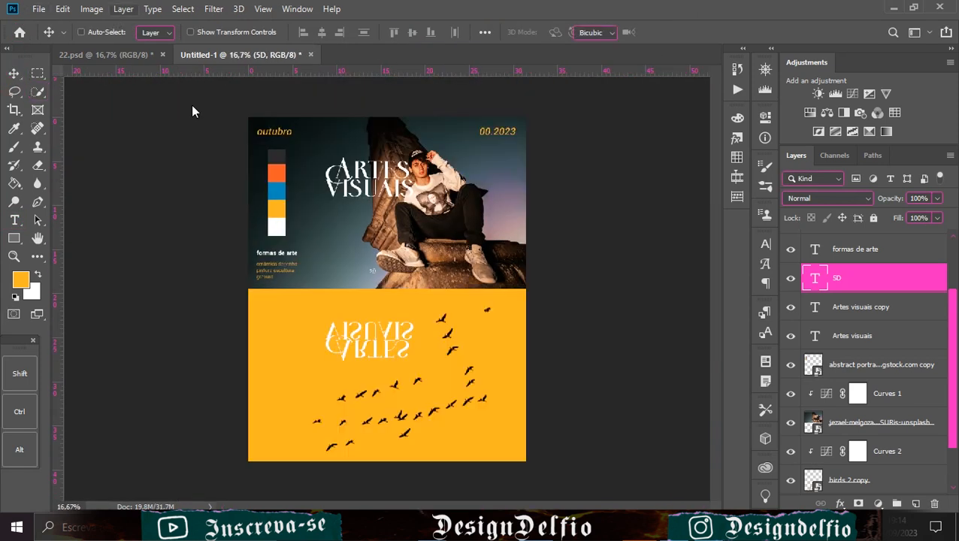
pyautogui.hotkey('ctrl', 't')
pyautogui.moveTo(375, 275); pyautogui.dragTo(386, 283)
pyautogui.click(678, 33)
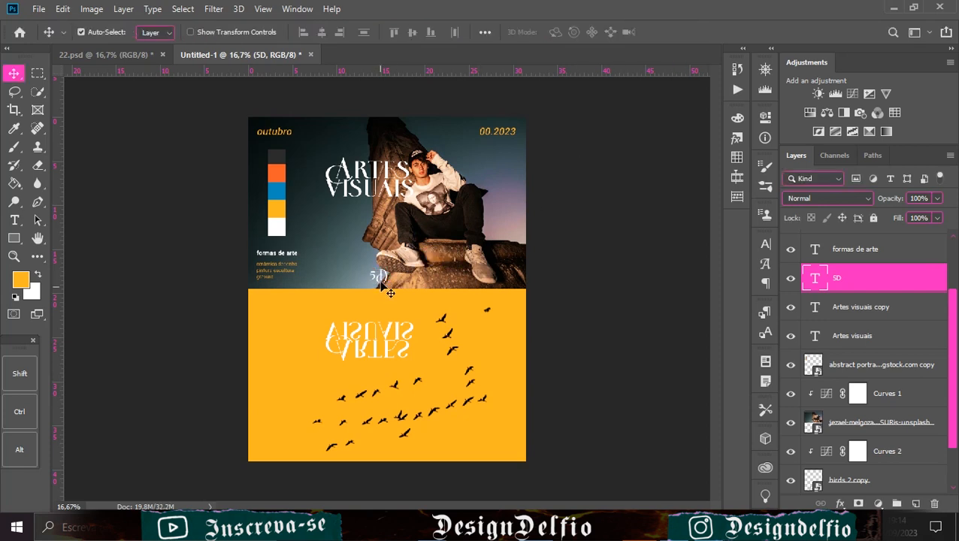
# Step: Change the "5D" text's font to Roboto Bold
pyautogui.click(765, 244)
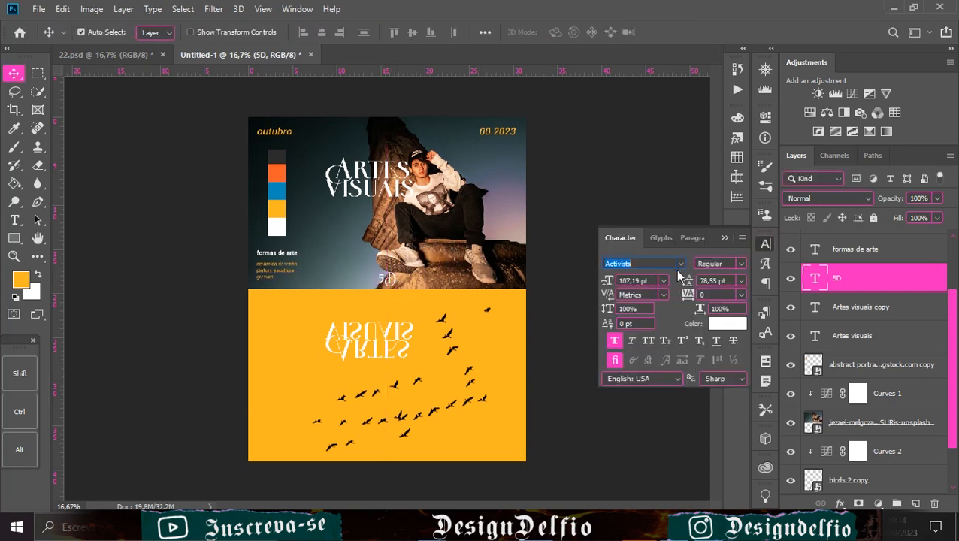
pyautogui.click(680, 263)
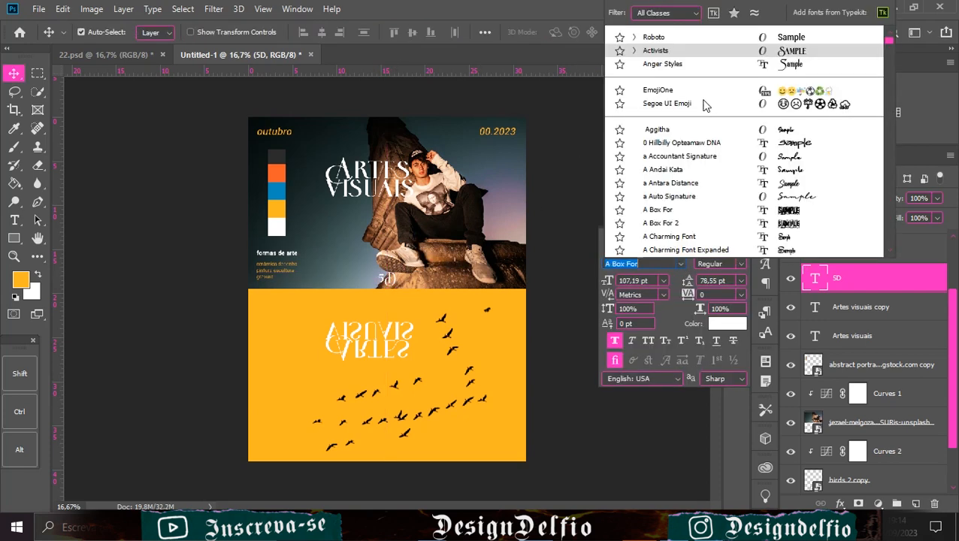
pyautogui.click(699, 40)
pyautogui.click(740, 264)
pyautogui.click(752, 348)
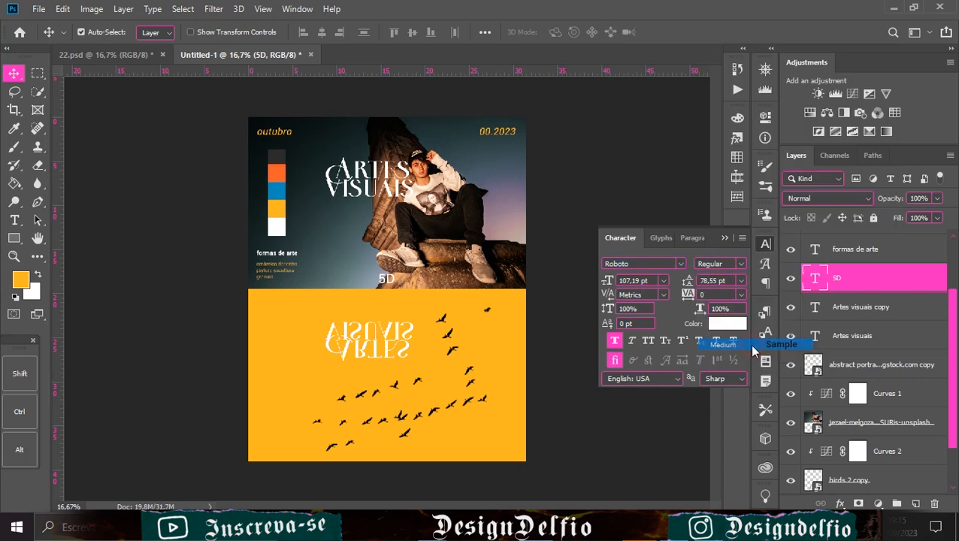
pyautogui.click(14, 221)
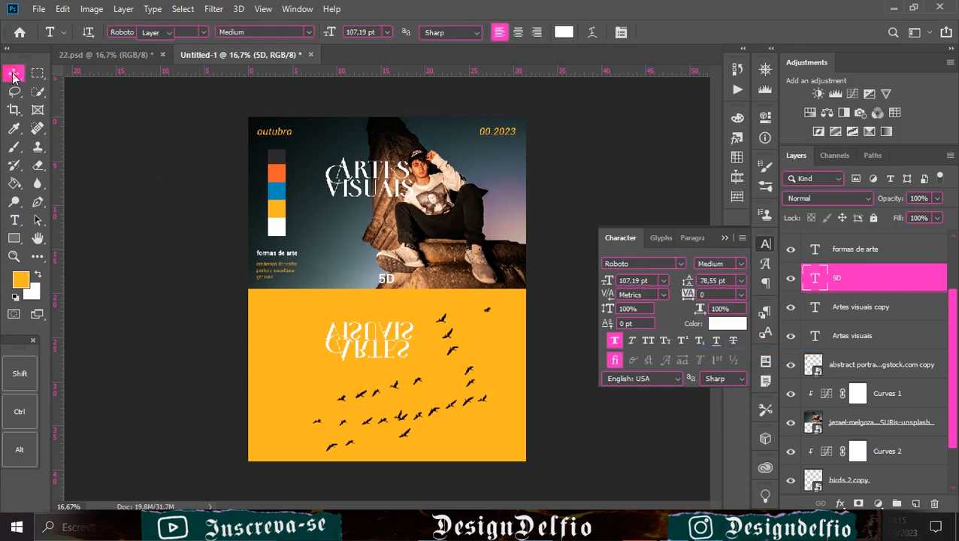
pyautogui.click(13, 74)
pyautogui.click(741, 264)
pyautogui.click(703, 357)
pyautogui.click(741, 281)
pyautogui.click(741, 281)
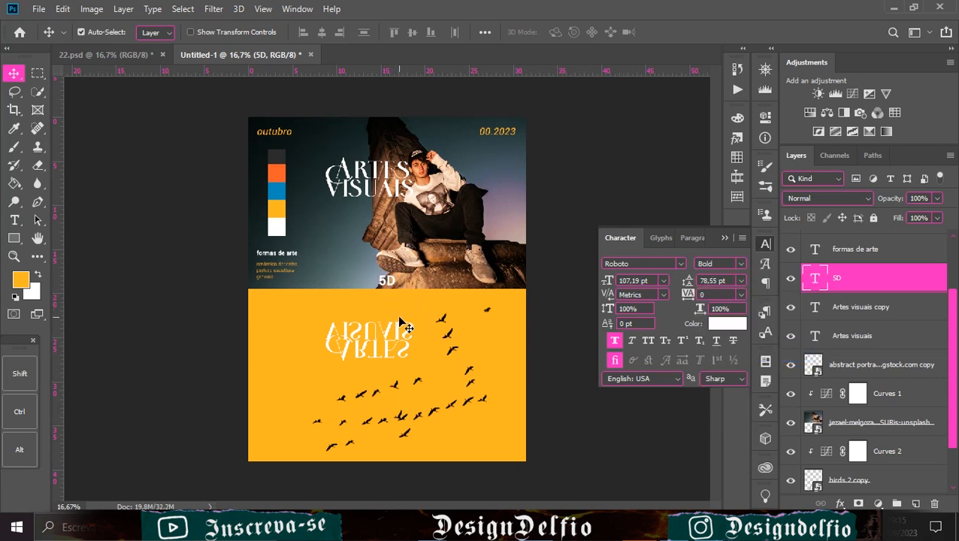
# Step: Centre the "5D" text horizontally on the canvas and adjust its height just above the yellow area
pyautogui.hotkey('ctrl', 'a')
pyautogui.click(321, 32)
pyautogui.hotkey('ctrl', 'd')
pyautogui.moveTo(398, 296); pyautogui.dragTo(399, 292)
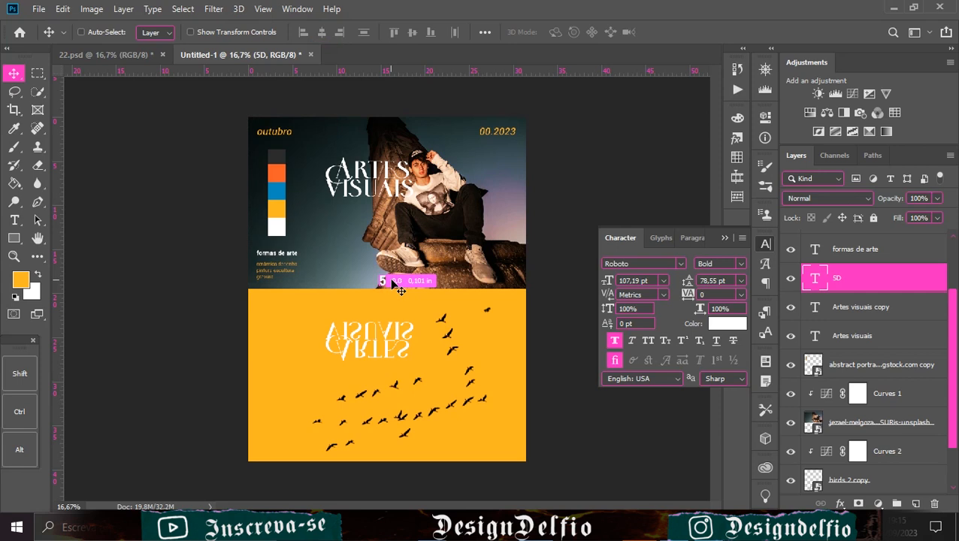
# Step: Duplicate the "5D" text, move the copy just below the photo's edge and flip it vertically
pyautogui.hotkey('ctrl', 'j')
pyautogui.moveTo(402, 289); pyautogui.dragTo(388, 299)
pyautogui.hotkey('ctrl', 't')
pyautogui.rightClick(387, 299)
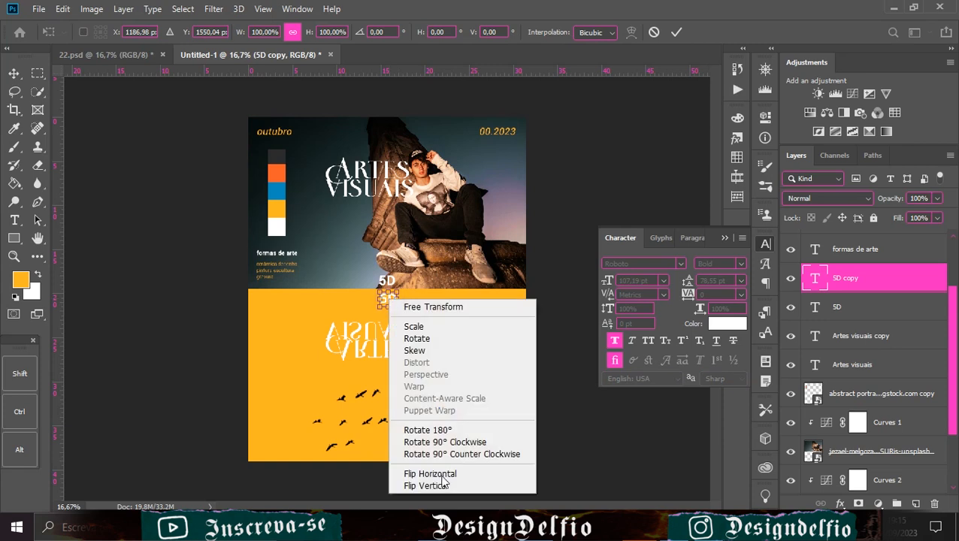
pyautogui.click(439, 493)
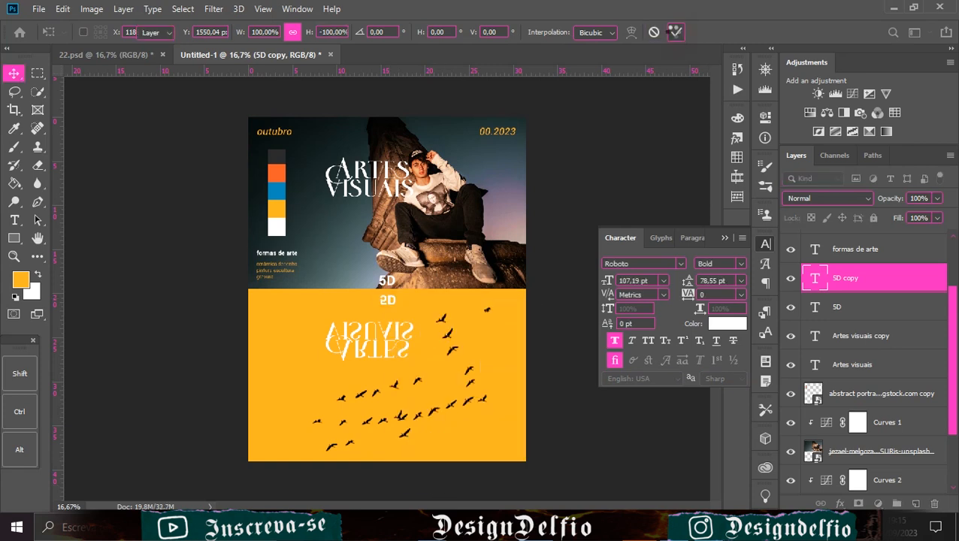
pyautogui.click(676, 32)
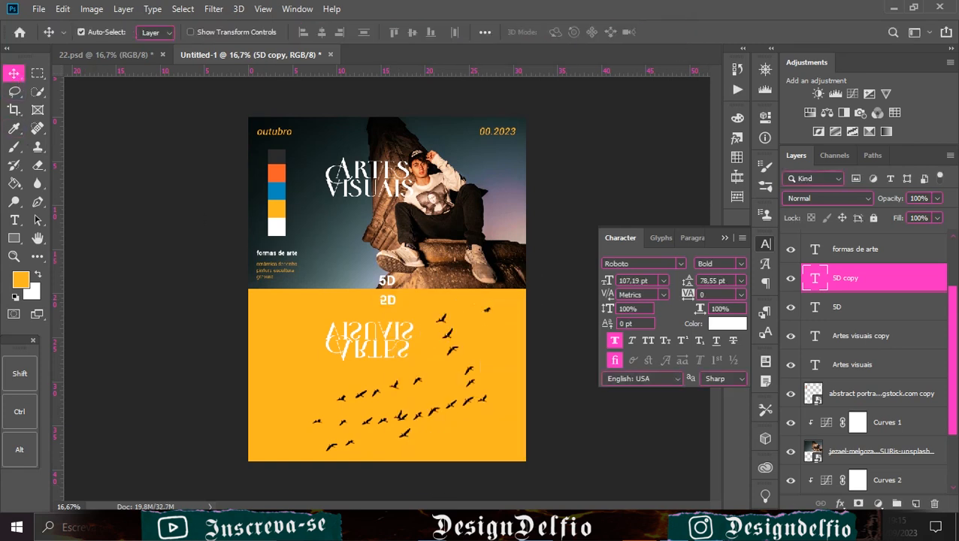
# Step: Set the text colour of the mirrored "5D" copy to black
pyautogui.click(732, 322)
pyautogui.click(418, 413)
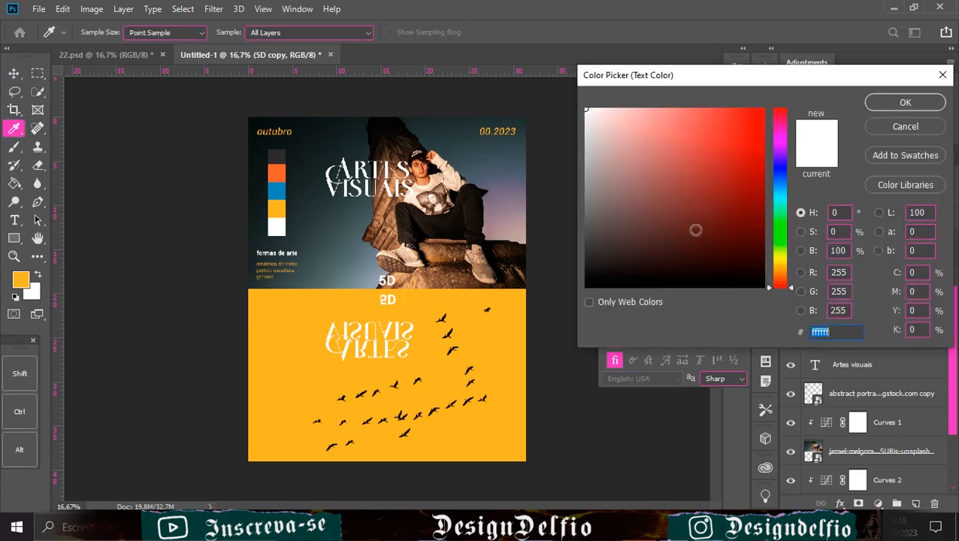
pyautogui.click(916, 101)
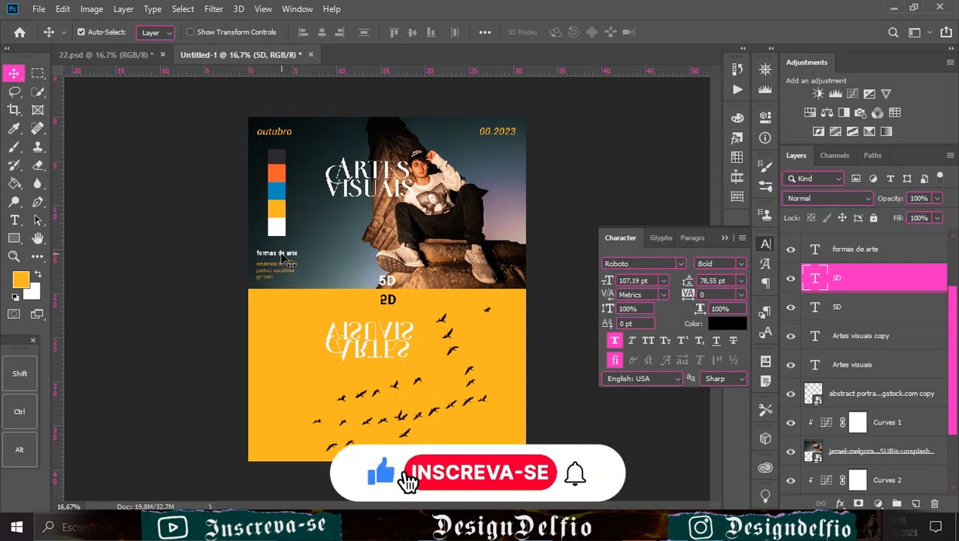
# Step: Duplicate the "00.2023", "outubro", "cerâmica desenho…" and "formas de arte" text layers and group the copies
pyautogui.click(507, 134)
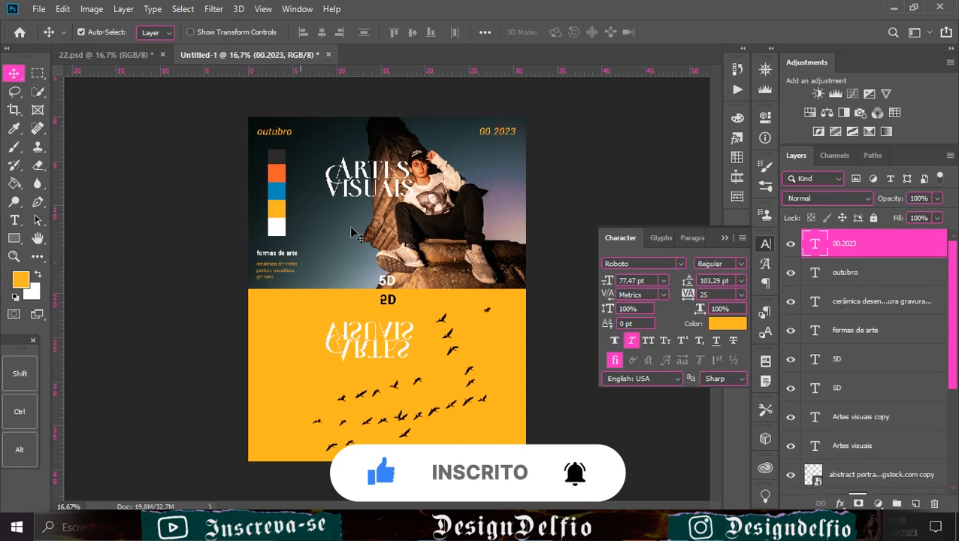
pyautogui.click(280, 137)
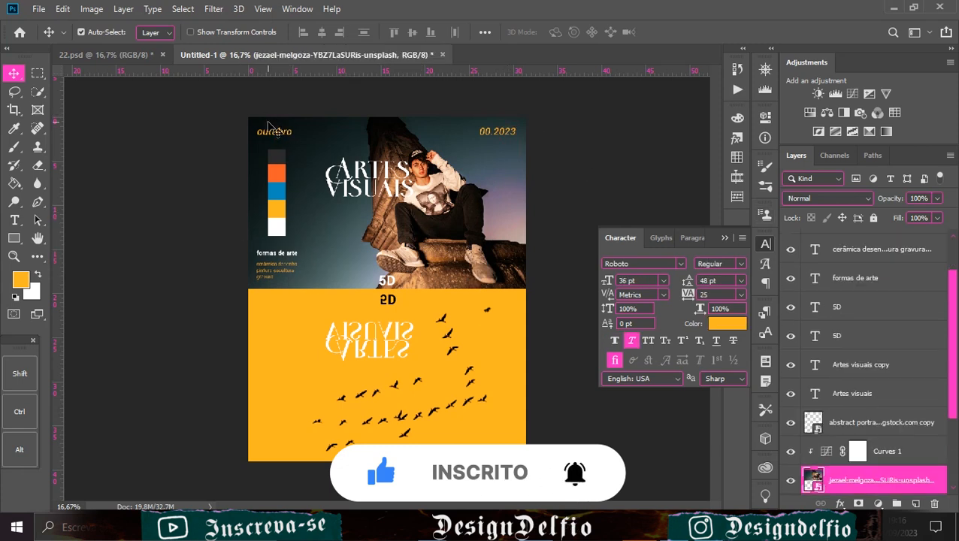
pyautogui.click(276, 130)
pyautogui.scroll(1, 842, 263)
pyautogui.click(855, 362)
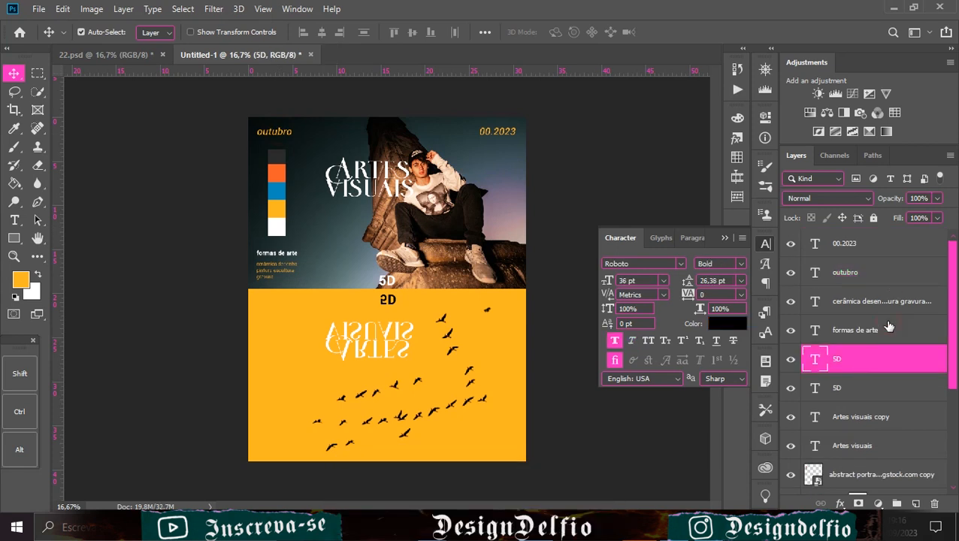
pyautogui.click(889, 326)
pyautogui.keyDown('shift'); pyautogui.click(880, 254); pyautogui.keyUp('shift')
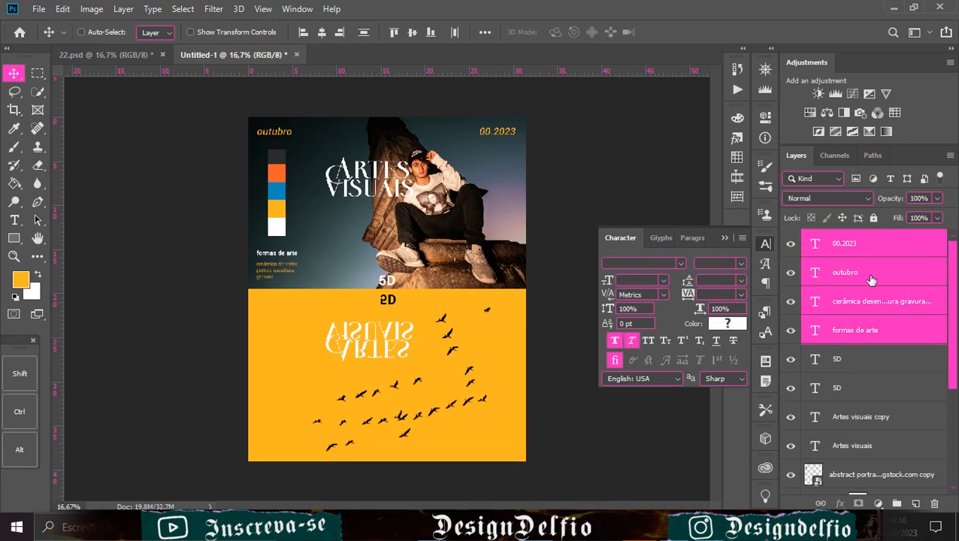
pyautogui.hotkey('ctrl', 'j')
pyautogui.hotkey('ctrl', 'g')
# Step: Flip the group of copied texts vertically and move it down onto the yellow area, centred horizontally
pyautogui.hotkey('ctrl', 't')
pyautogui.rightClick(431, 200)
pyautogui.click(462, 390)
pyautogui.moveTo(412, 267); pyautogui.dragTo(415, 413)
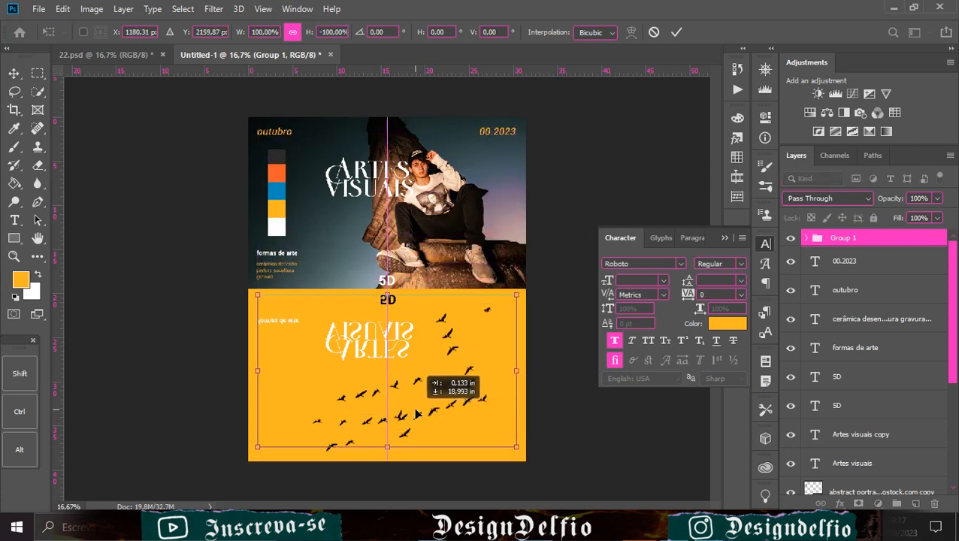
pyautogui.click(676, 31)
pyautogui.rightClick(878, 239)
pyautogui.press('Escape')
# Step: Set the text colour of the mirrored "00.2023" and "outubro" copies in the group to 000000
pyautogui.click(806, 238)
pyautogui.click(863, 256)
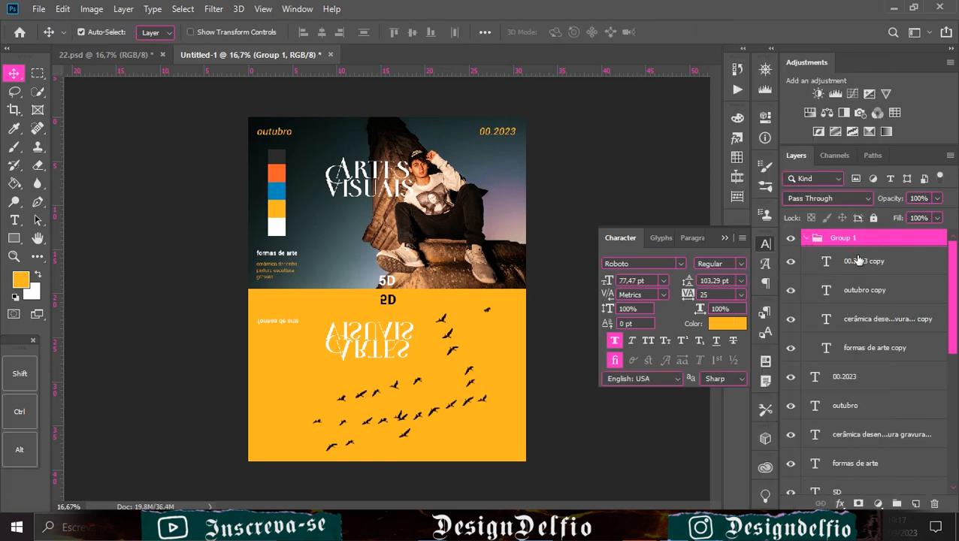
pyautogui.click(725, 328)
pyautogui.write('000000')
pyautogui.click(922, 101)
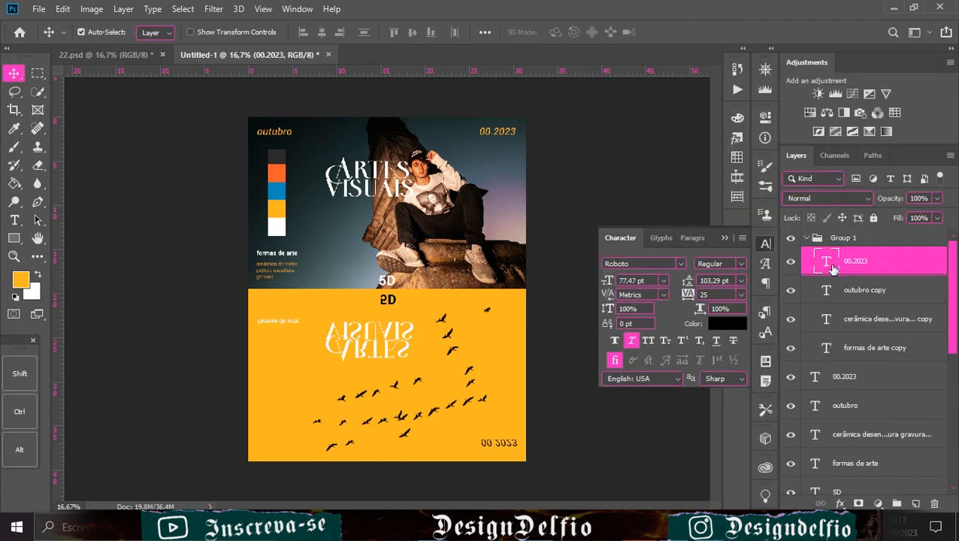
pyautogui.click(853, 293)
pyautogui.click(725, 323)
pyautogui.write('000000')
pyautogui.click(902, 100)
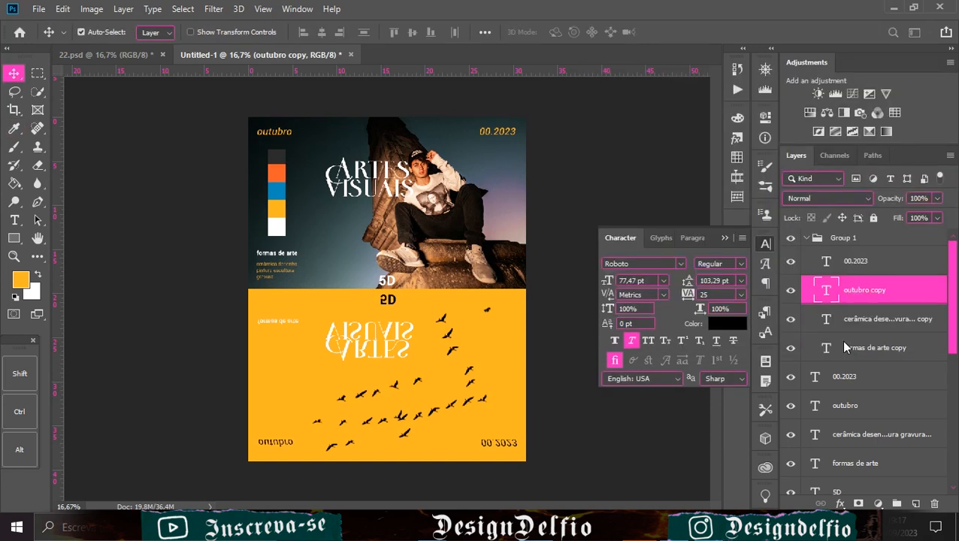
# Step: Set the text colour of the mirrored "cerâmica desenho…" and "formas de arte" copies to 000000
pyautogui.click(860, 322)
pyautogui.click(726, 323)
pyautogui.write('000000')
pyautogui.click(903, 101)
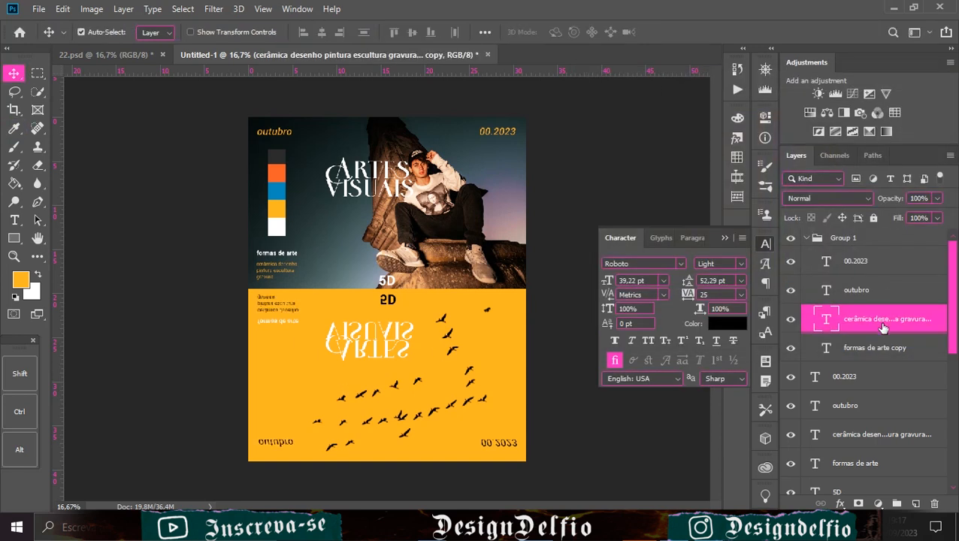
pyautogui.click(802, 350)
pyautogui.click(725, 323)
pyautogui.write('000000')
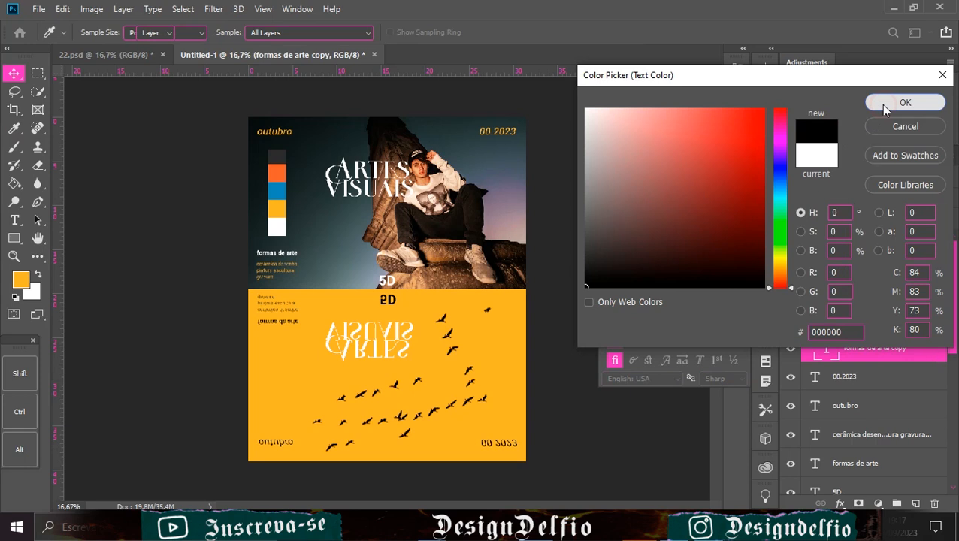
pyautogui.click(886, 102)
pyautogui.click(876, 323)
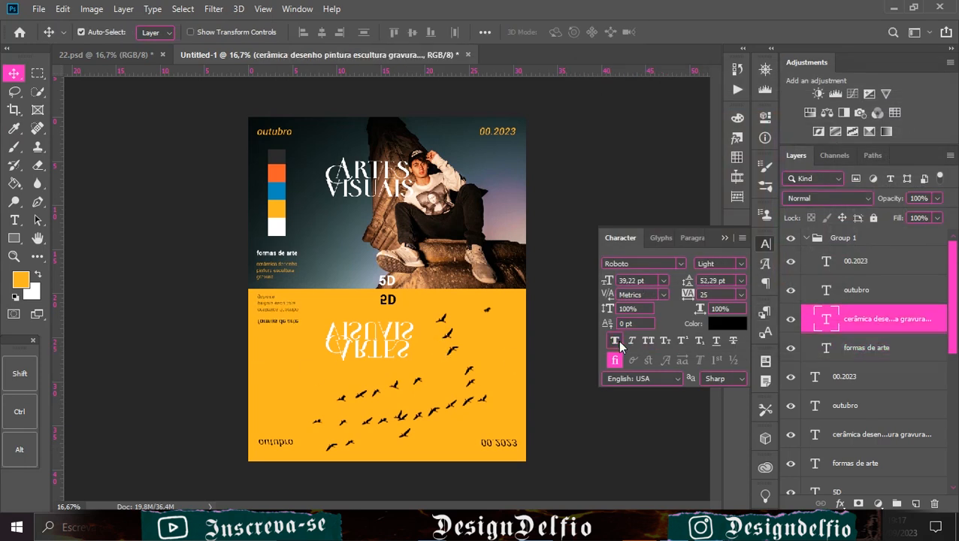
# Step: Nudge the whole group of mirrored texts slightly down in the yellow area
pyautogui.click(820, 239)
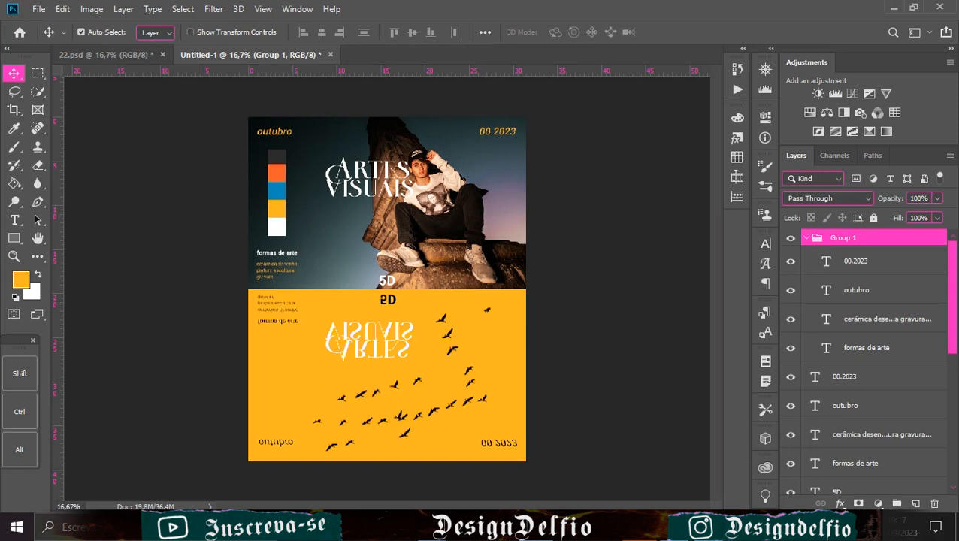
pyautogui.hotkey('shift', 'Down')
pyautogui.hotkey('shift', 'Down')
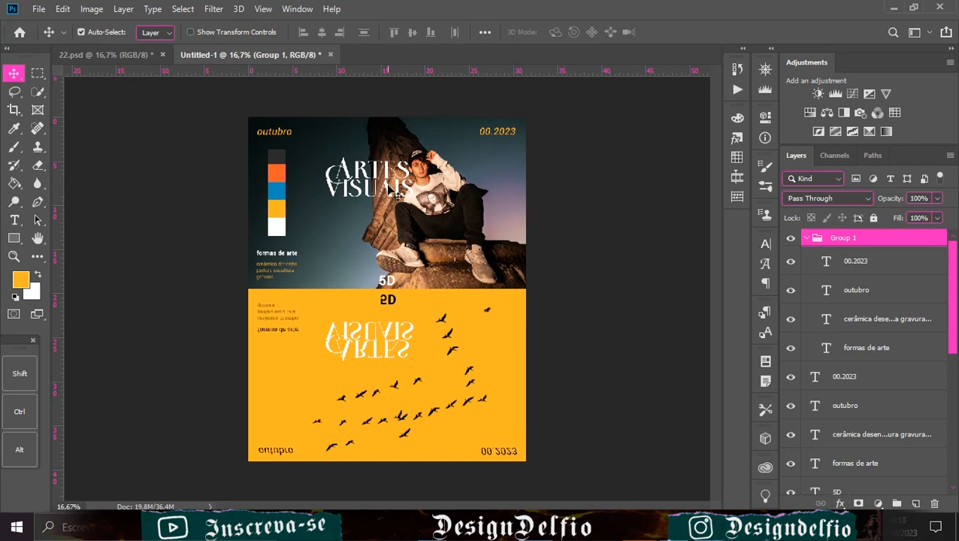
# Step: Give the white "Artes Visuais" title on the photo an Outer Glow in the yellow sampled from the poster's lower half
pyautogui.click(397, 194)
pyautogui.scroll(-2, 887, 409)
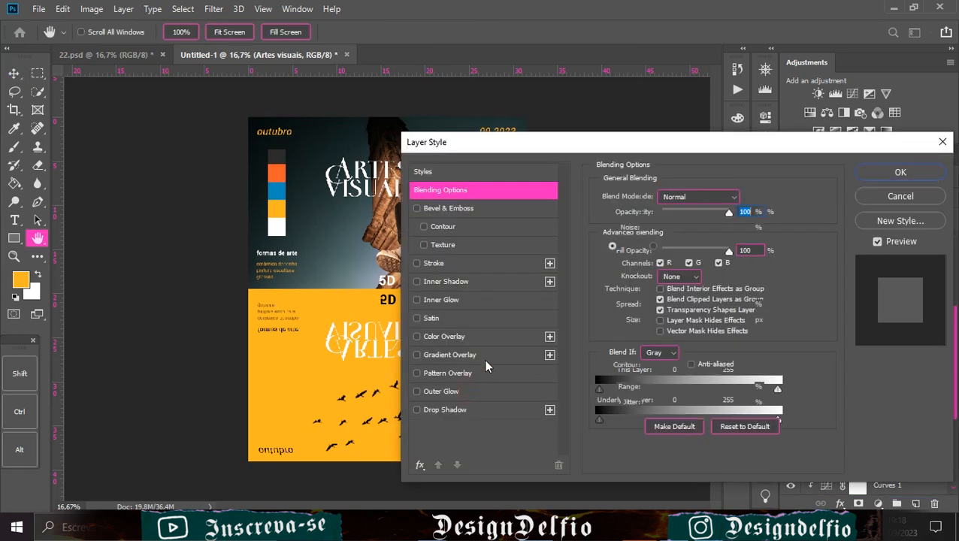
pyautogui.click(442, 391)
pyautogui.moveTo(546, 145); pyautogui.dragTo(609, 133)
pyautogui.click(695, 236)
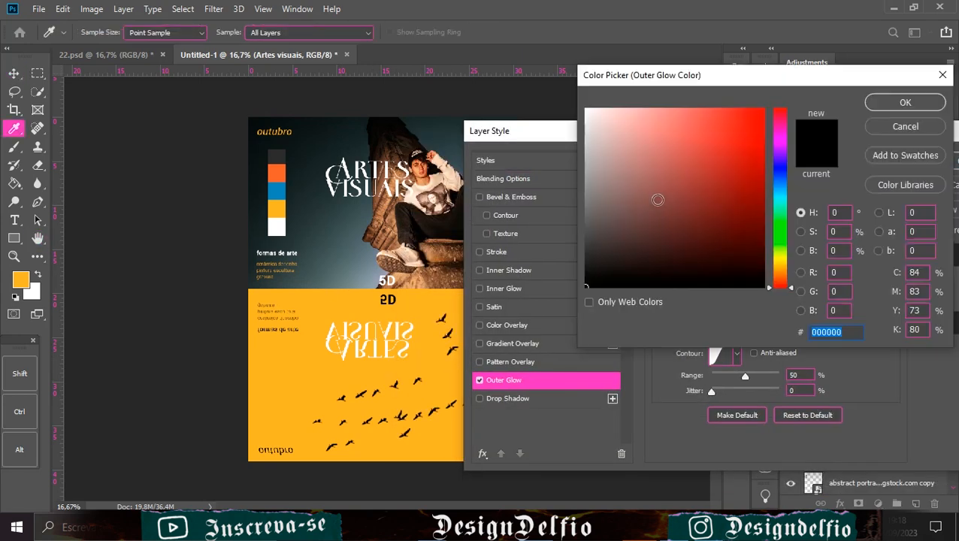
pyautogui.click(295, 404)
pyautogui.click(905, 102)
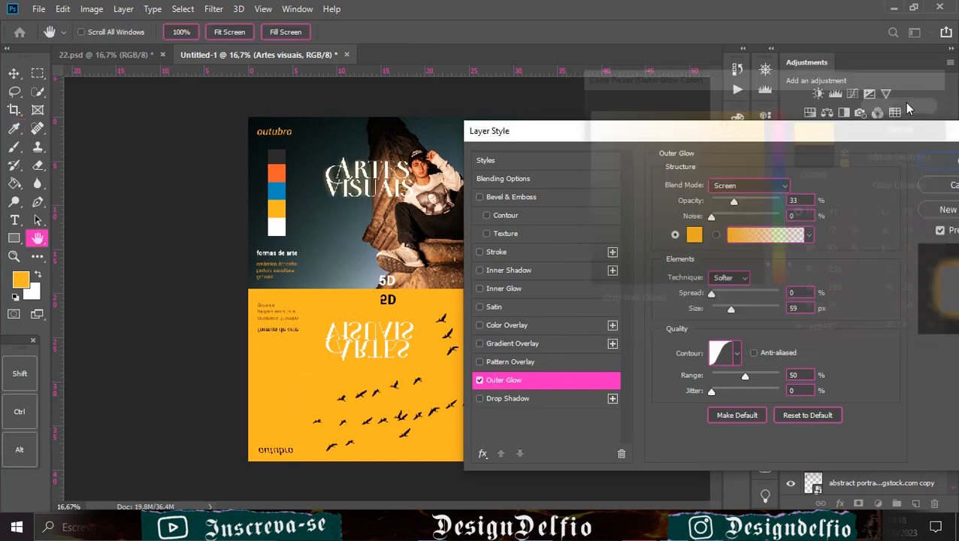
# Step: Choose the half-round style contour for the title's outer glow and apply the layer style
pyautogui.moveTo(823, 131); pyautogui.dragTo(792, 131)
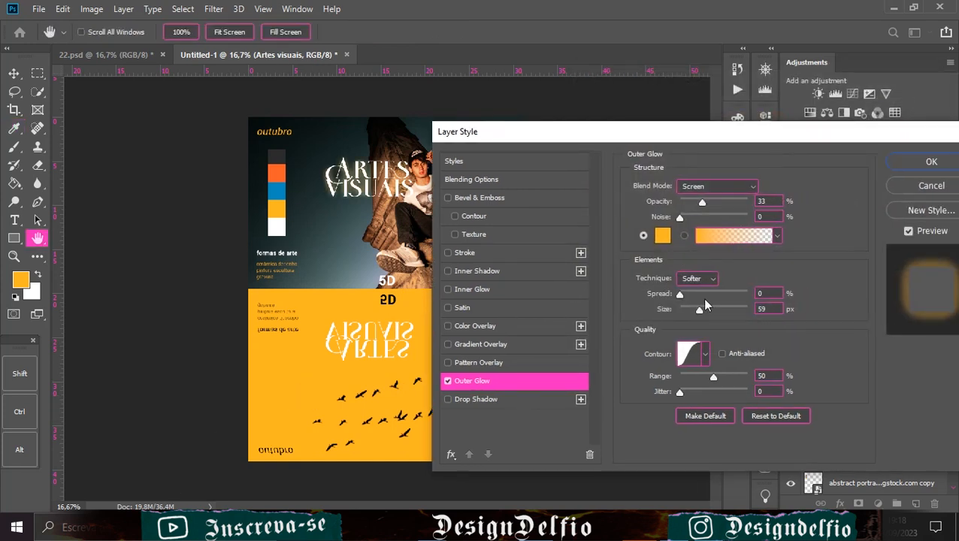
pyautogui.click(705, 354)
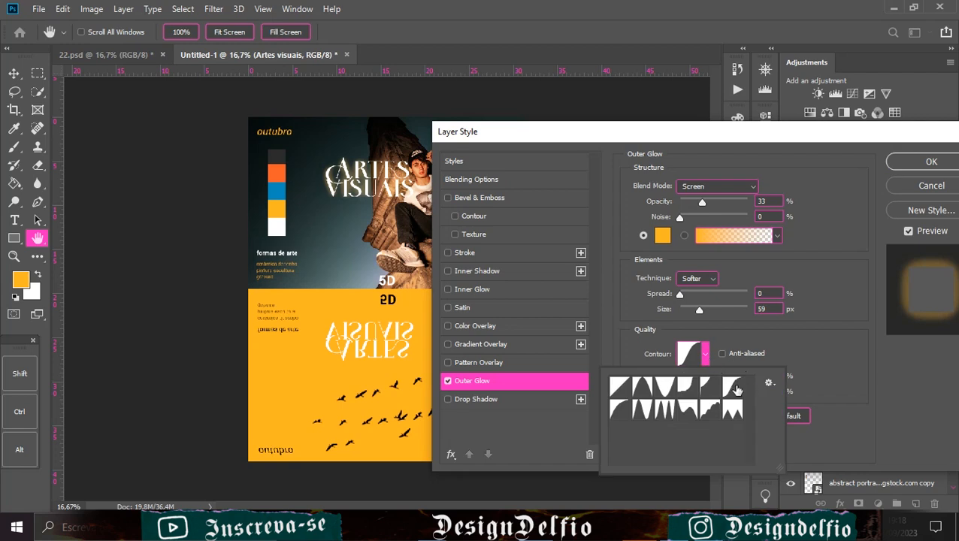
pyautogui.doubleClick(738, 388)
pyautogui.click(929, 161)
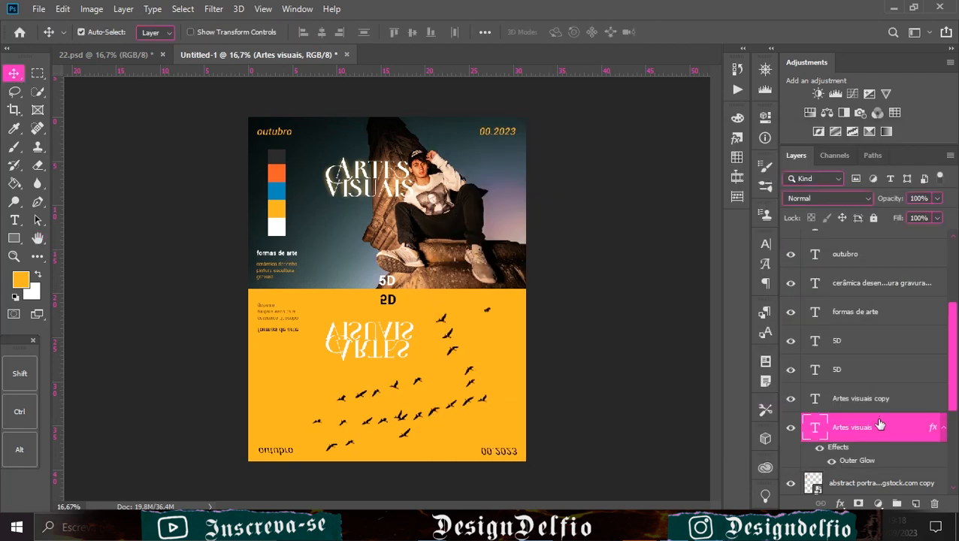
pyautogui.hotkey('ctrl', 'j')
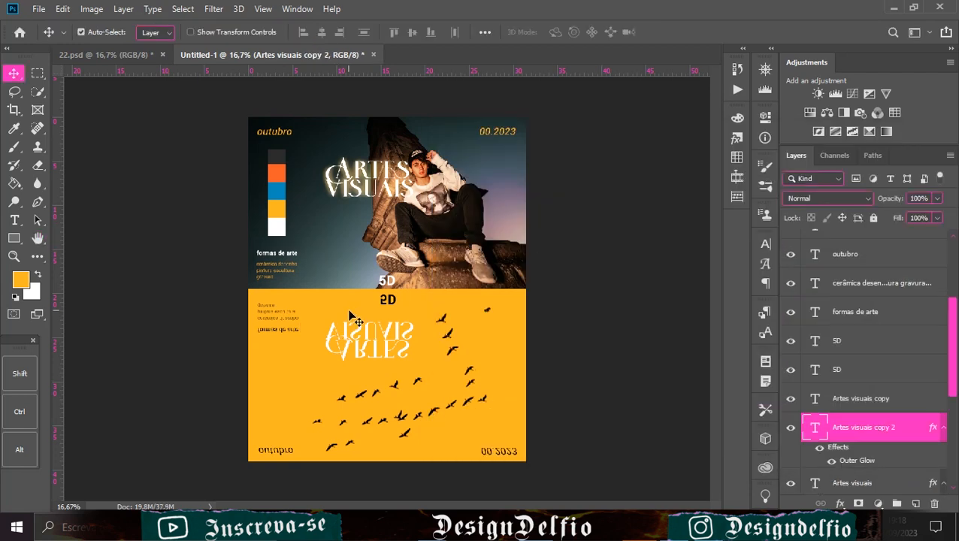
pyautogui.scroll(2, 354, 320)
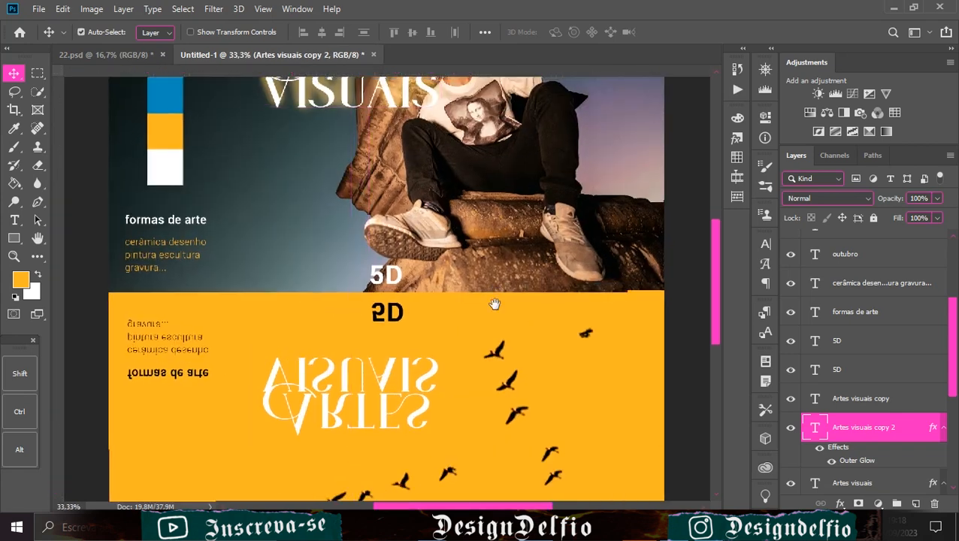
pyautogui.scroll(2, 489, 301)
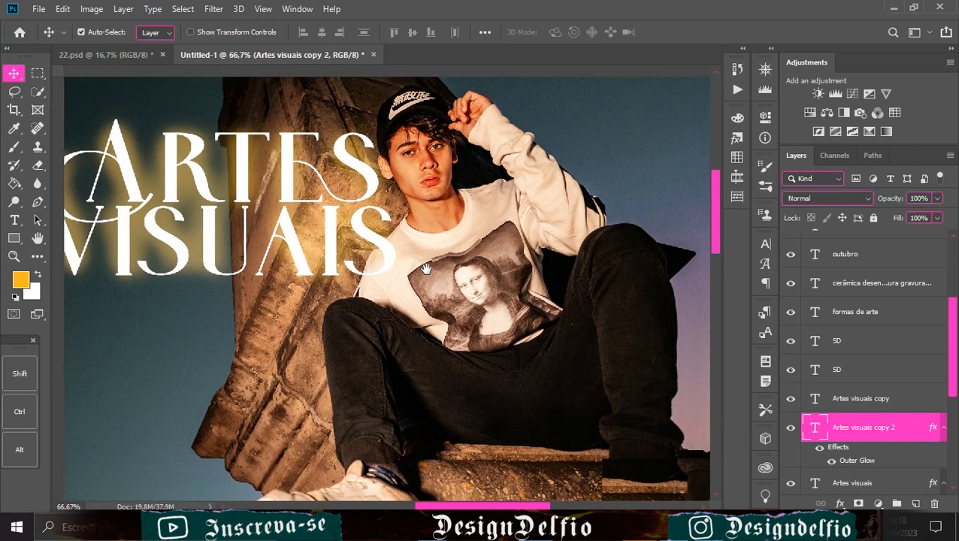
pyautogui.scroll(-1, 894, 442)
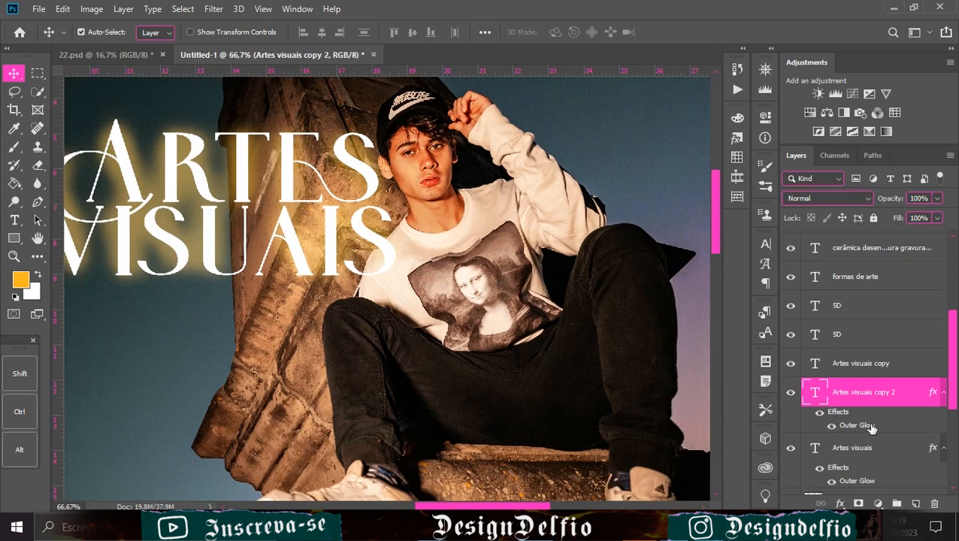
pyautogui.press('Delete')
# Step: Add a layer mask to the glowing title and paint black with a 124 px brush where the letters overlap the man
pyautogui.click(859, 503)
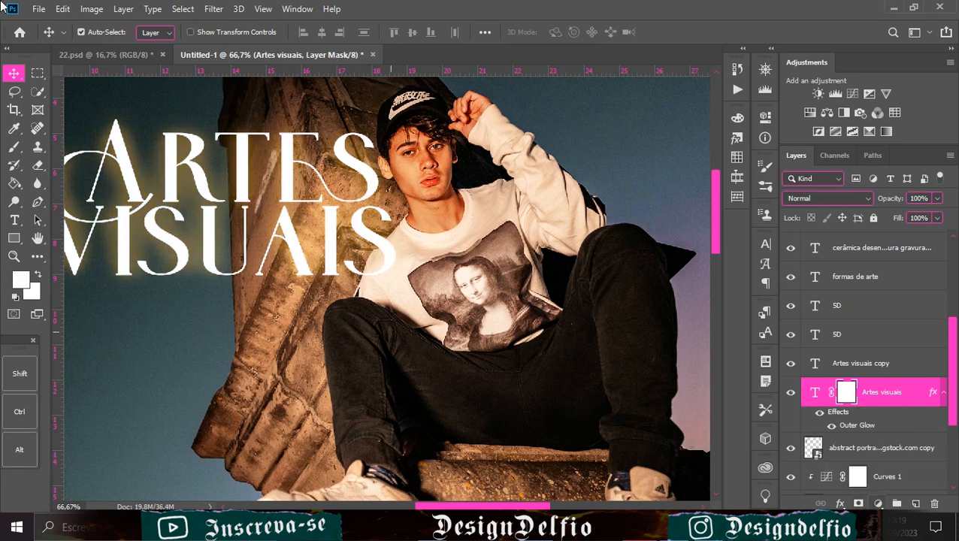
pyautogui.click(16, 149)
pyautogui.rightClick(451, 247)
pyautogui.click(17, 298)
pyautogui.click(16, 298)
pyautogui.rightClick(403, 257)
pyautogui.moveTo(478, 324); pyautogui.dragTo(521, 328)
pyautogui.click(496, 247)
pyautogui.moveTo(401, 263)
pyautogui.mouseDown()
pyautogui.moveTo(393, 257)
pyautogui.moveTo(391, 283)
pyautogui.mouseUp()
pyautogui.hotkey('ctrl', '-')
pyautogui.hotkey('ctrl', '-')
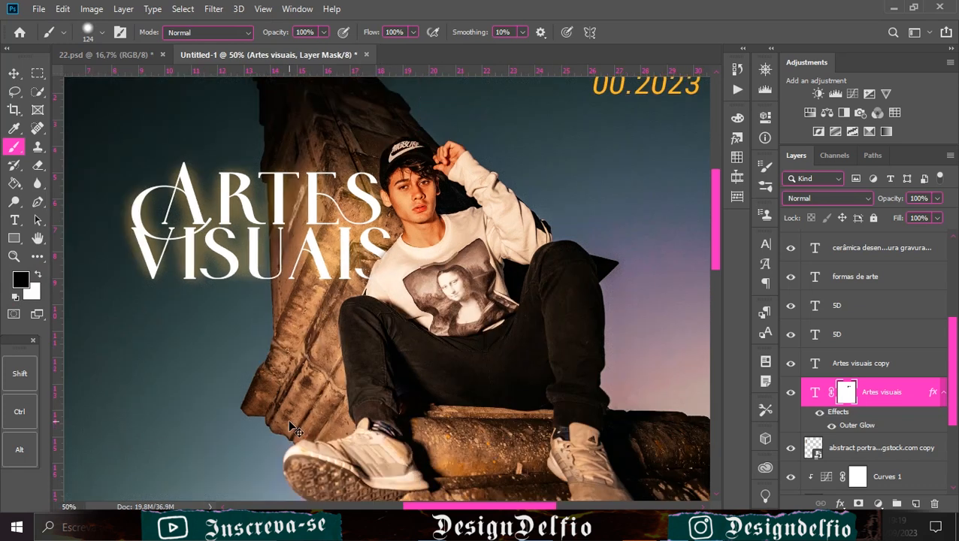
# Step: Duplicate the masked "Artes visuais" title layer with its outer glow
pyautogui.press('v')
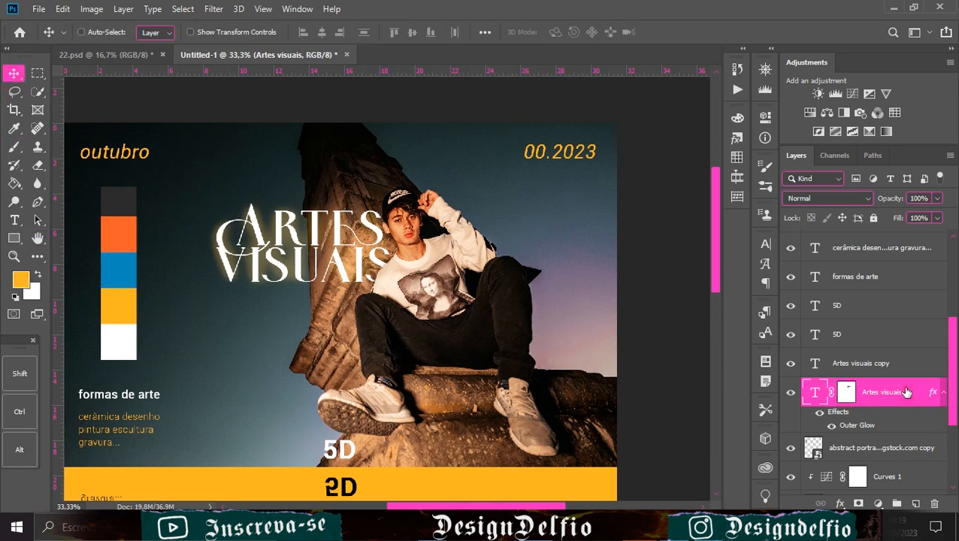
pyautogui.hotkey('ctrl', 'j')
pyautogui.hotkey('ctrl', '-')
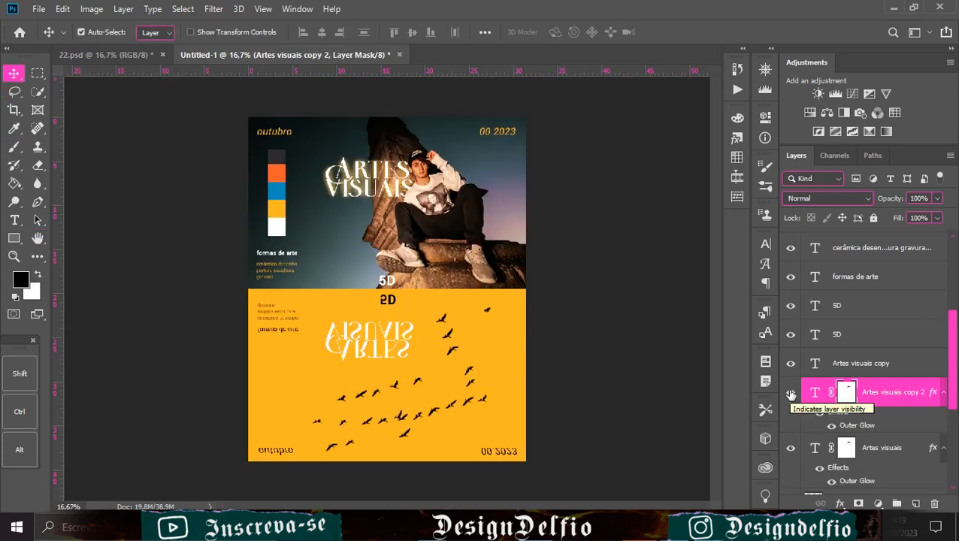
# Step: Nudge the mirrored "Artes Visuais" title slightly down in the yellow area
pyautogui.click(407, 359)
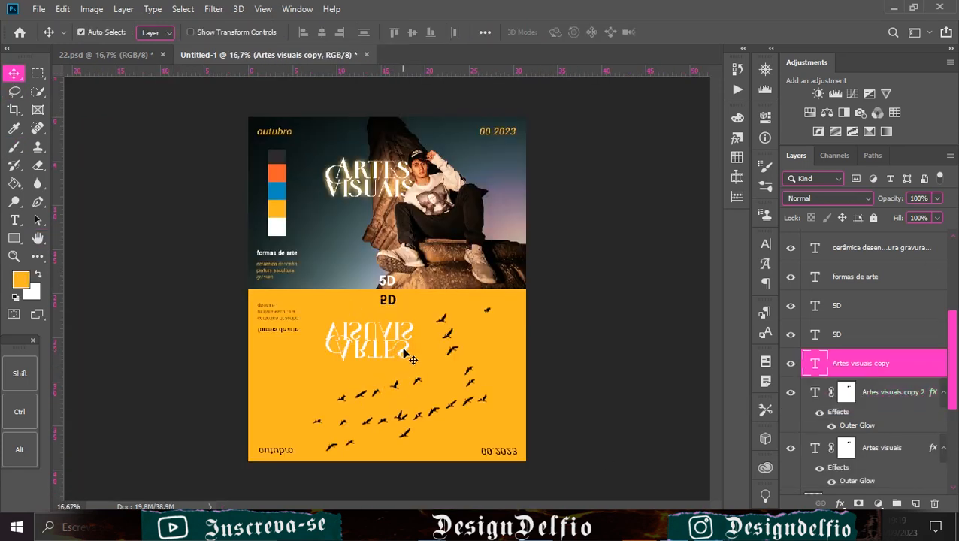
pyautogui.hotkey('shift', 'Down')
pyautogui.hotkey('shift', 'Down')
pyautogui.hotkey('shift', 'Down')
# Step: Convert Group 1 with the mirrored texts to a smart object
pyautogui.scroll(3, 862, 343)
pyautogui.click(852, 241)
pyautogui.rightClick(872, 241)
pyautogui.click(826, 196)
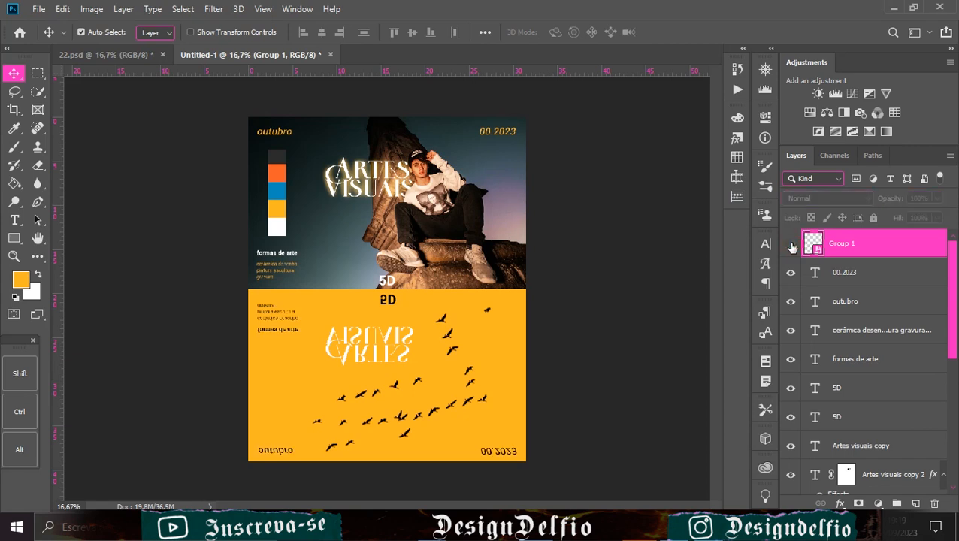
# Step: Set the mirrored "Artes Visuais" title's text colour to the blue sampled from the colour swatches on the photo
pyautogui.click(808, 436)
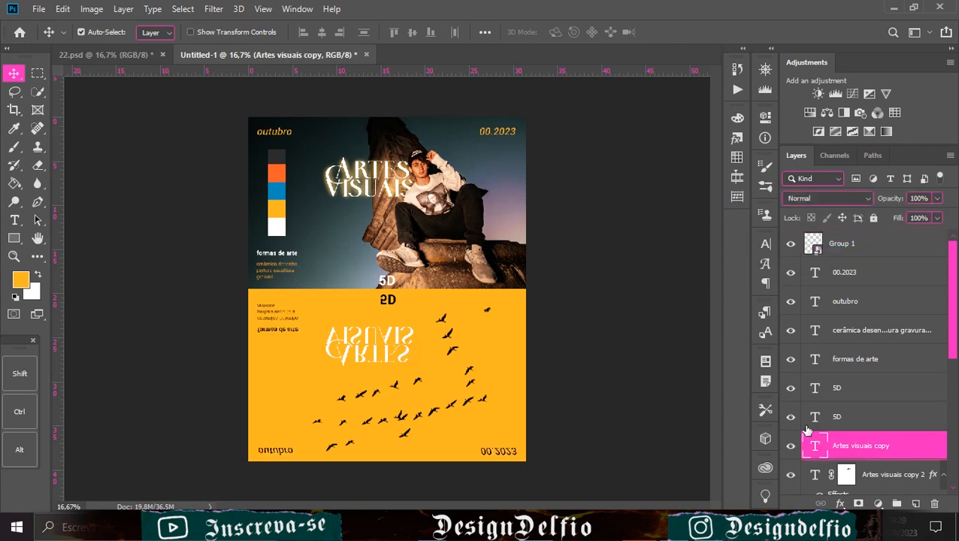
pyautogui.click(723, 324)
pyautogui.click(280, 192)
pyautogui.click(870, 106)
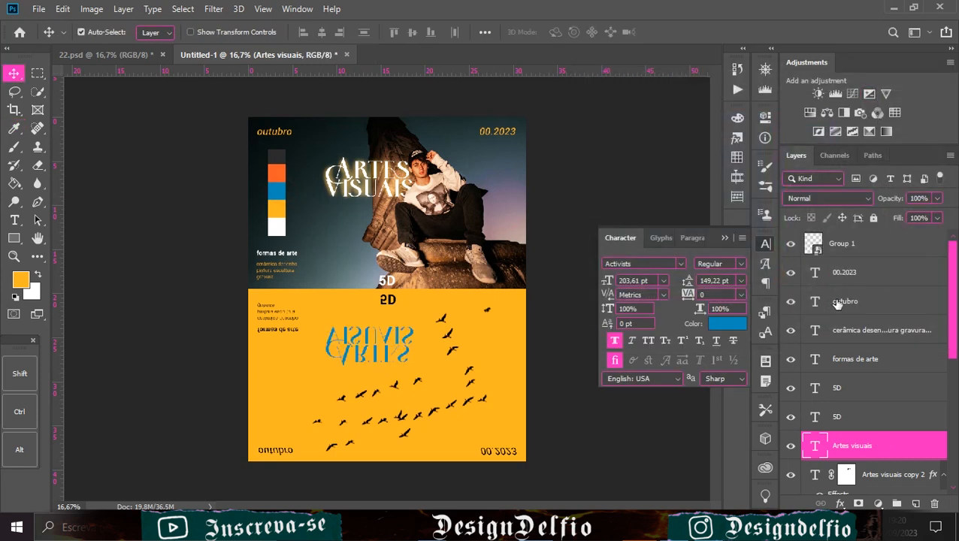
pyautogui.click(724, 239)
# Step: Hide the mirrored "Artes Visuais" title layer and the colour swatch layer
pyautogui.click(791, 446)
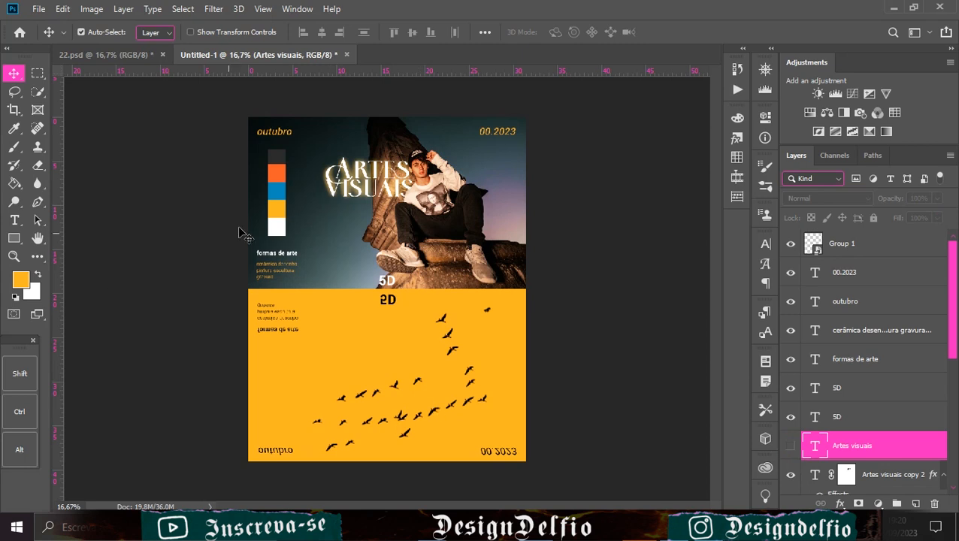
pyautogui.click(277, 199)
pyautogui.click(790, 480)
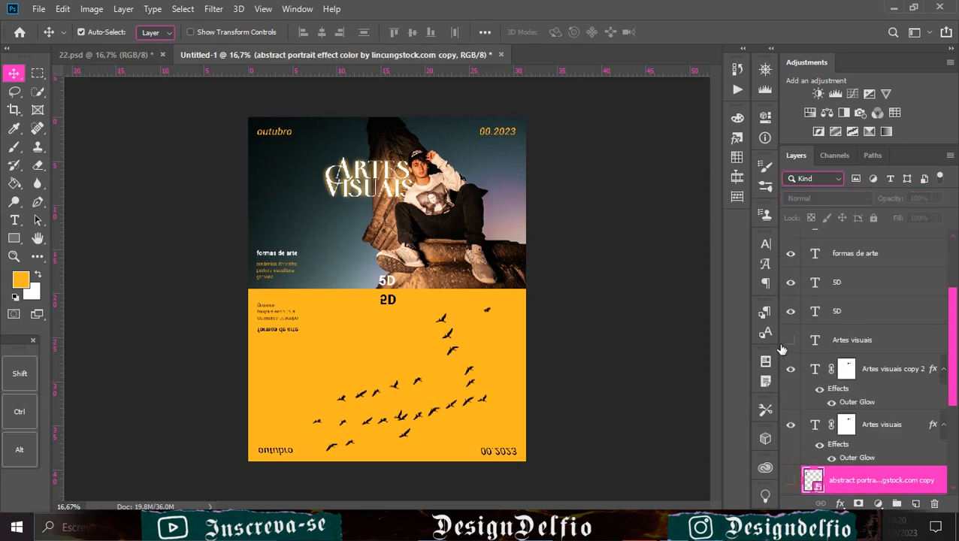
# Step: Duplicate the photo layer of the seated man
pyautogui.scroll(1, 781, 349)
pyautogui.scroll(-4, 785, 347)
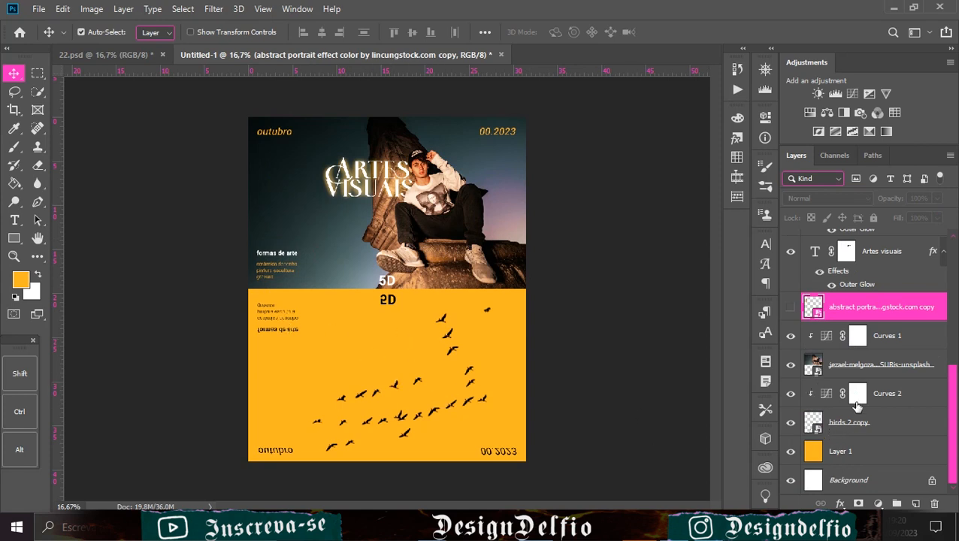
pyautogui.scroll(7, 854, 408)
pyautogui.click(496, 218)
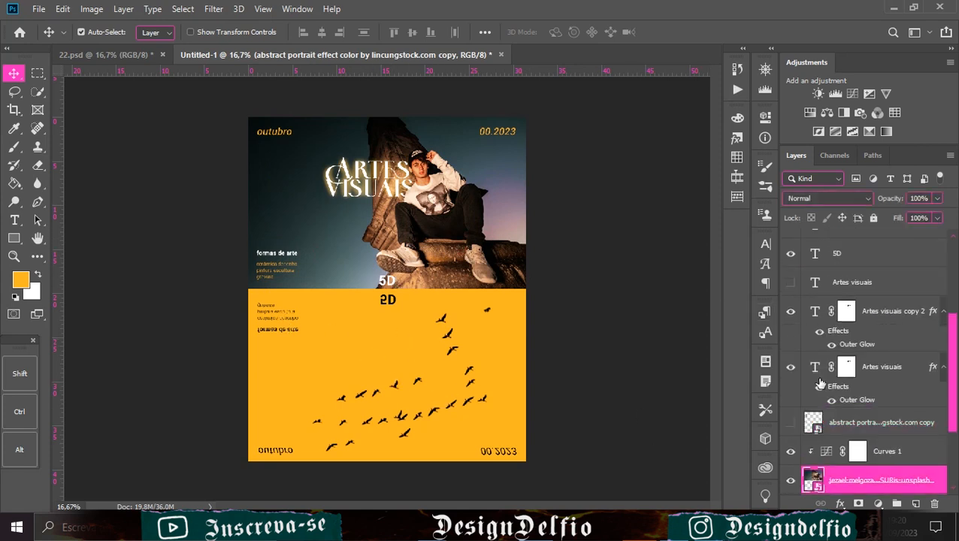
pyautogui.scroll(-3, 821, 384)
pyautogui.hotkey('ctrl', 'j')
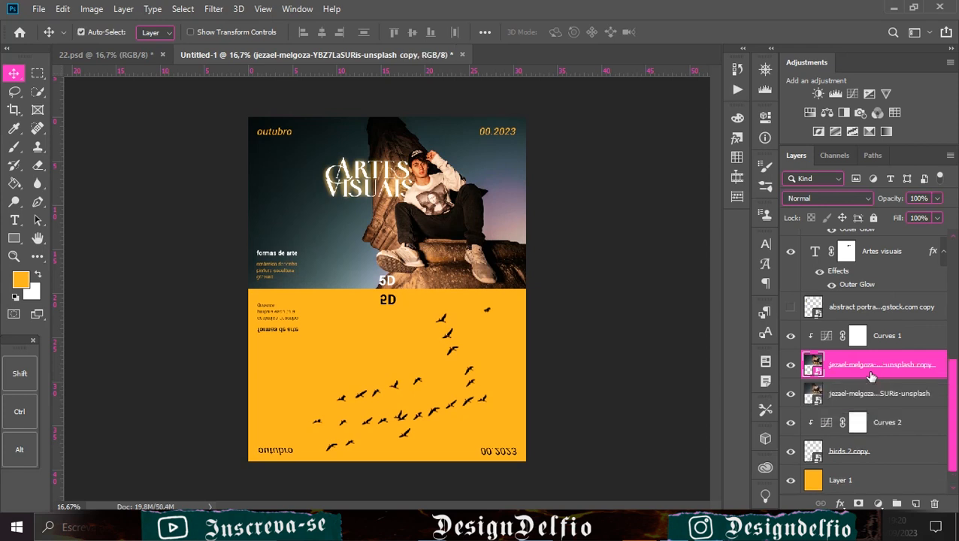
# Step: Apply a Motion Blur filter to the copied photo layer
pyautogui.click(213, 8)
pyautogui.moveTo(310, 170)
pyautogui.click(444, 249)
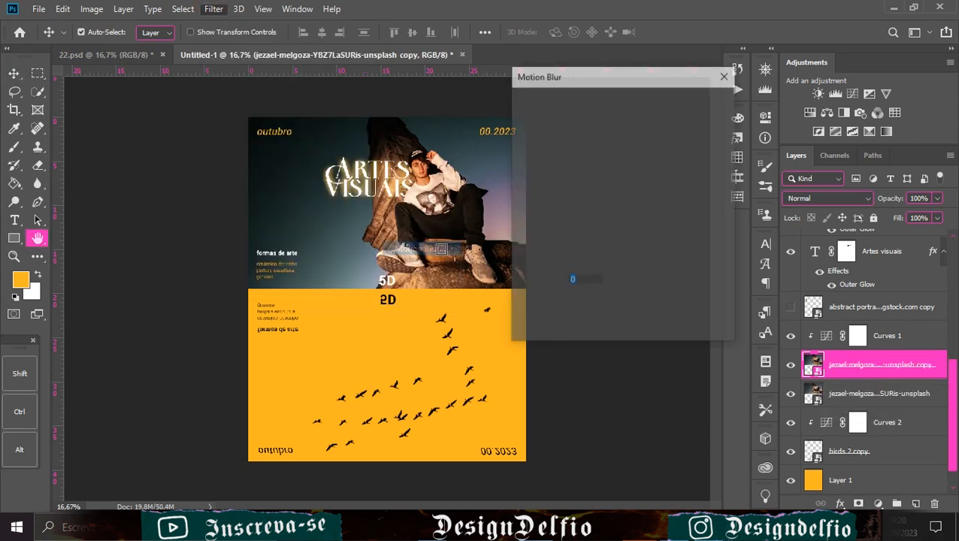
pyautogui.click(693, 103)
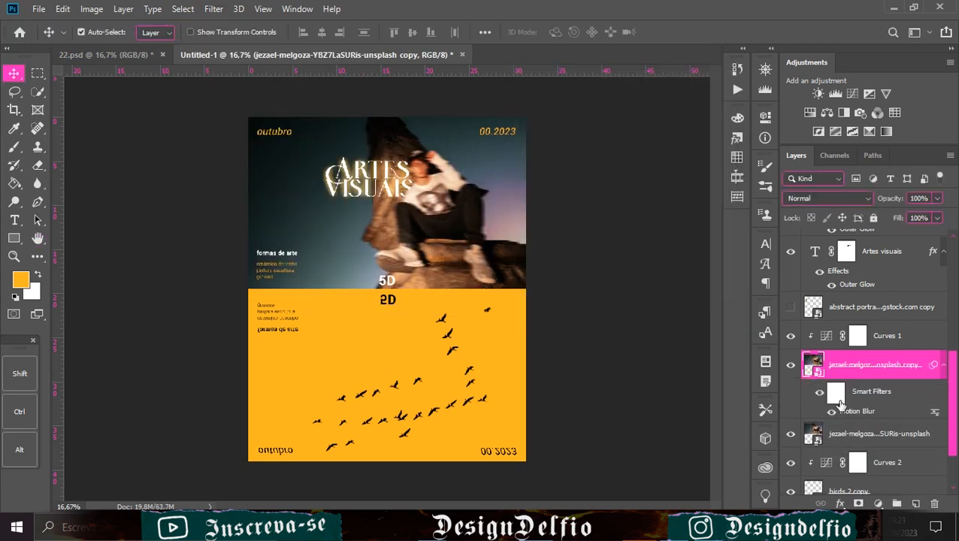
# Step: Apply a Radial Blur to the copied photo with amount 37, Zoom method and Good quality
pyautogui.hotkey('alt', 't')
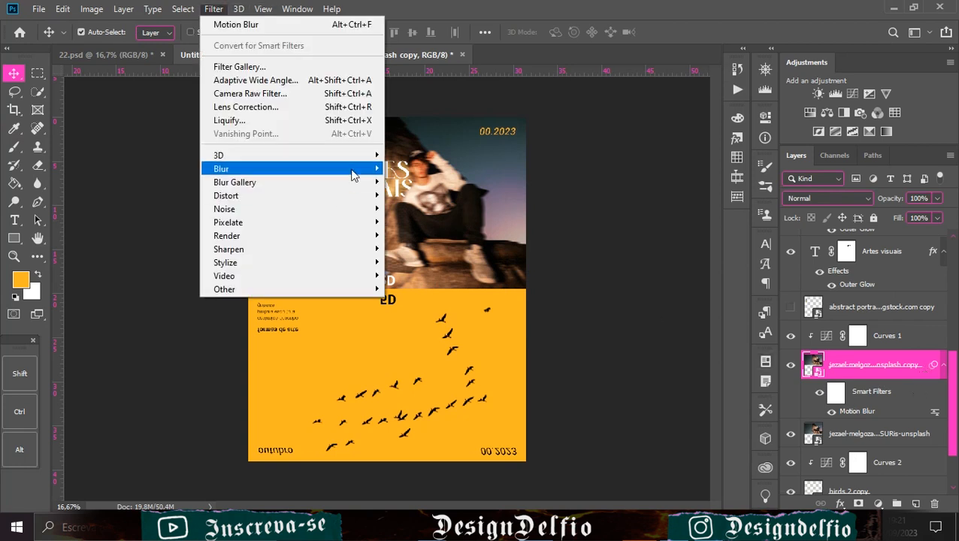
pyautogui.moveTo(353, 175)
pyautogui.click(451, 260)
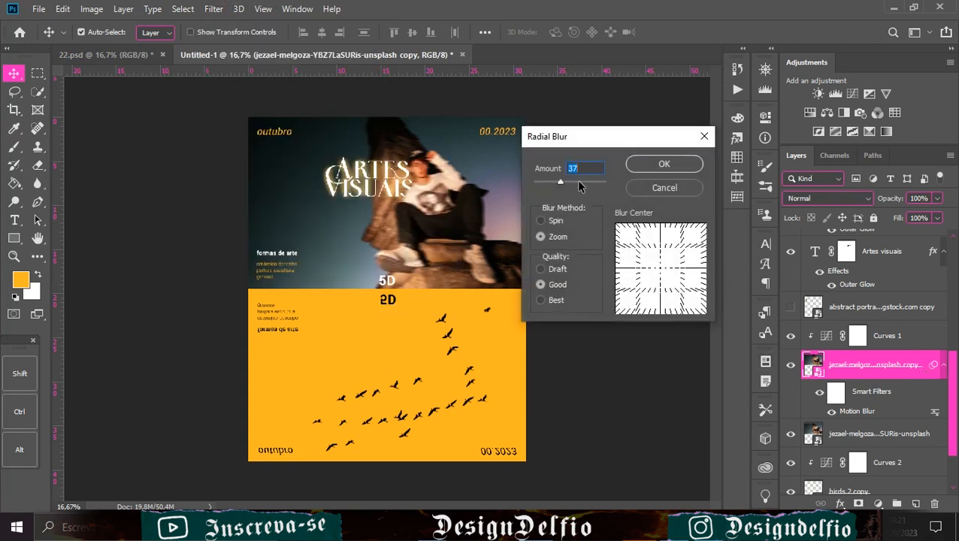
pyautogui.click(663, 163)
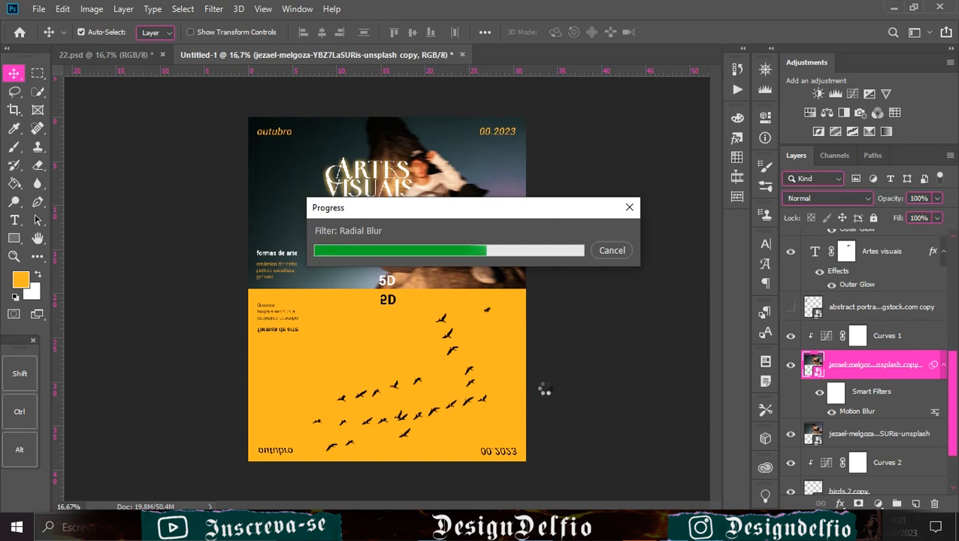
# Step: Add a layer mask to the blurred photo copy and enlarge the brush to 280 px
pyautogui.hotkey('ctrl', '+')
pyautogui.hotkey('ctrl', '+')
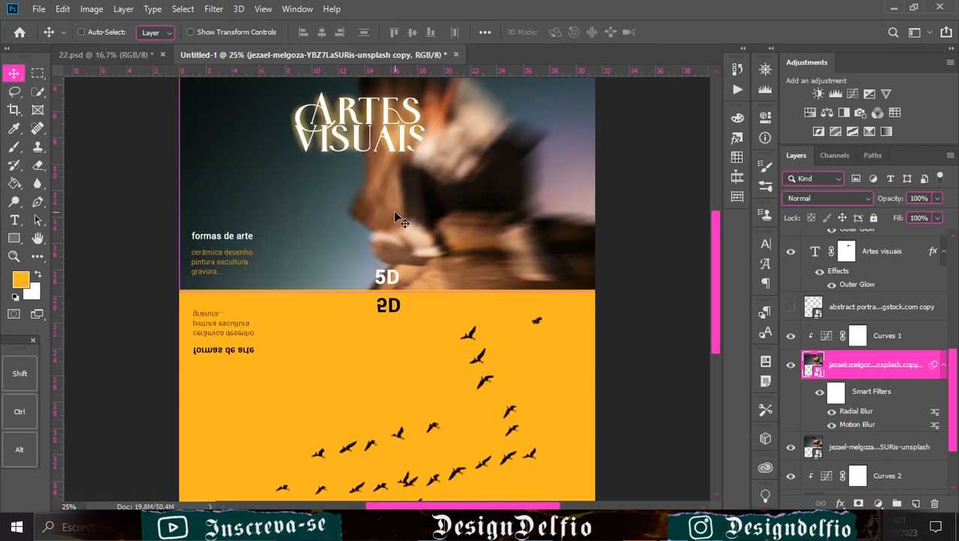
pyautogui.moveTo(508, 200); pyautogui.dragTo(466, 355)
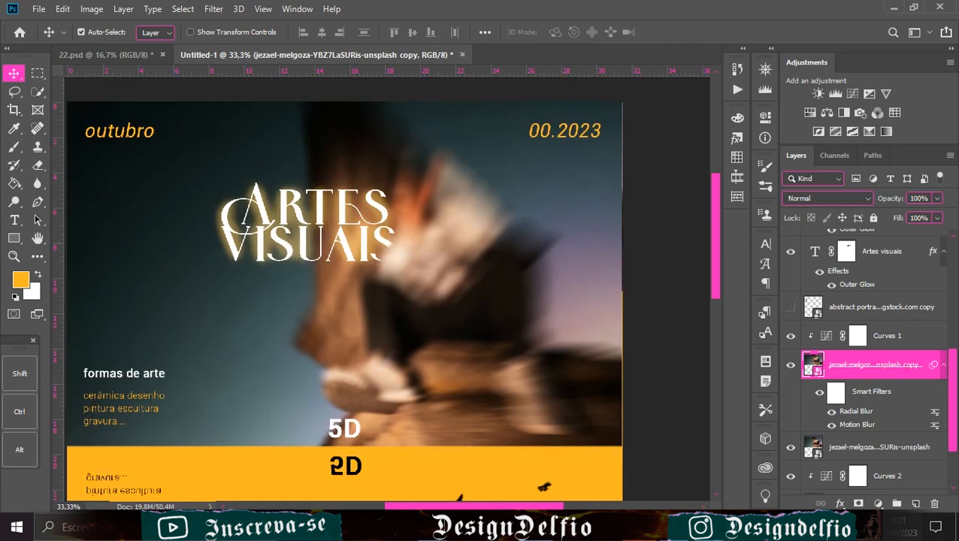
pyautogui.click(858, 503)
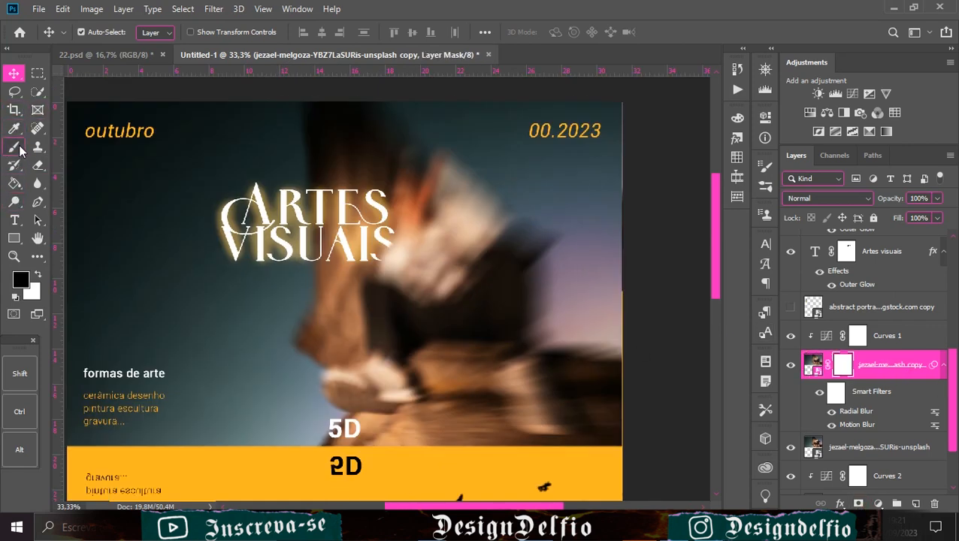
pyautogui.click(15, 148)
pyautogui.press(']')
pyautogui.press(']')
pyautogui.press(']')
pyautogui.press(']')
pyautogui.press(']')
# Step: Paint black on the blurred copy's mask over the man and the rocks to bring back the sharp photo there
pyautogui.moveTo(417, 242)
pyautogui.mouseDown()
pyautogui.moveTo(432, 274)
pyautogui.moveTo(438, 218)
pyautogui.moveTo(423, 205)
pyautogui.mouseUp()
pyautogui.rightClick(422, 204)
pyautogui.press('Escape')
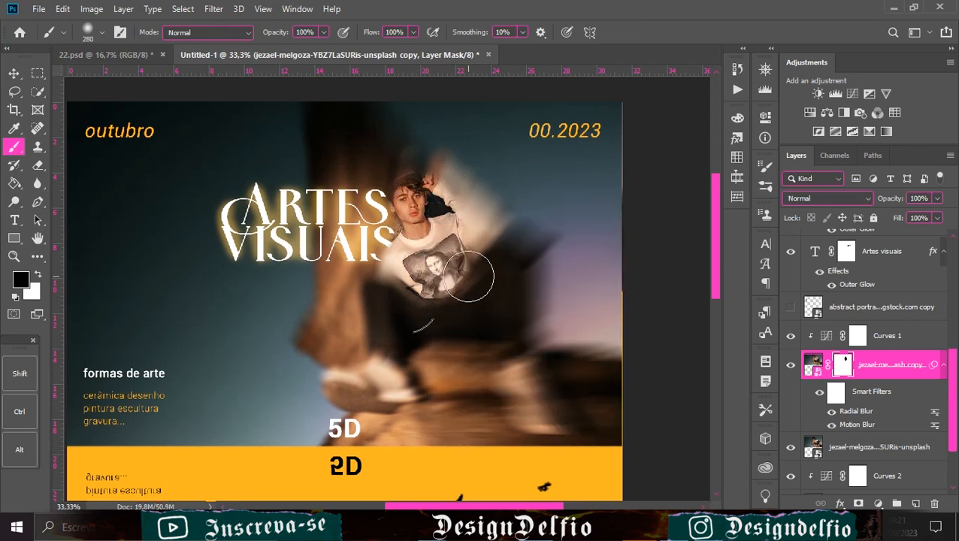
pyautogui.hotkey('ctrl', 'z')
pyautogui.moveTo(442, 219)
pyautogui.mouseDown()
pyautogui.moveTo(430, 183)
pyautogui.moveTo(432, 193)
pyautogui.moveTo(436, 183)
pyautogui.moveTo(452, 186)
pyautogui.moveTo(477, 228)
pyautogui.moveTo(422, 162)
pyautogui.moveTo(419, 191)
pyautogui.moveTo(442, 255)
pyautogui.moveTo(478, 241)
pyautogui.moveTo(502, 252)
pyautogui.moveTo(522, 239)
pyautogui.moveTo(532, 257)
pyautogui.moveTo(484, 312)
pyautogui.moveTo(513, 290)
pyautogui.moveTo(487, 309)
pyautogui.moveTo(522, 326)
pyautogui.moveTo(542, 369)
pyautogui.moveTo(626, 395)
pyautogui.moveTo(602, 402)
pyautogui.moveTo(621, 424)
pyautogui.moveTo(381, 447)
pyautogui.moveTo(352, 436)
pyautogui.moveTo(350, 444)
pyautogui.moveTo(391, 404)
pyautogui.moveTo(347, 392)
pyautogui.moveTo(331, 354)
pyautogui.moveTo(337, 308)
pyautogui.moveTo(334, 331)
pyautogui.moveTo(403, 331)
pyautogui.moveTo(463, 405)
pyautogui.moveTo(423, 396)
pyautogui.moveTo(407, 246)
pyautogui.moveTo(412, 193)
pyautogui.moveTo(375, 263)
pyautogui.moveTo(351, 251)
pyautogui.moveTo(409, 206)
pyautogui.moveTo(396, 166)
pyautogui.moveTo(337, 286)
pyautogui.moveTo(345, 191)
pyautogui.moveTo(384, 209)
pyautogui.moveTo(378, 231)
pyautogui.mouseUp()
pyautogui.moveTo(409, 203)
pyautogui.mouseDown()
pyautogui.moveTo(353, 133)
pyautogui.moveTo(352, 280)
pyautogui.mouseUp()
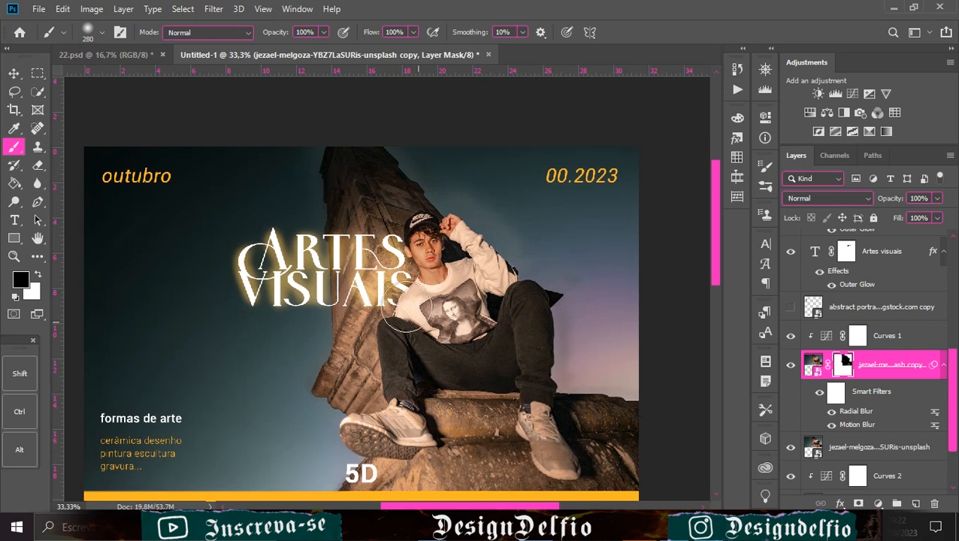
pyautogui.press('v')
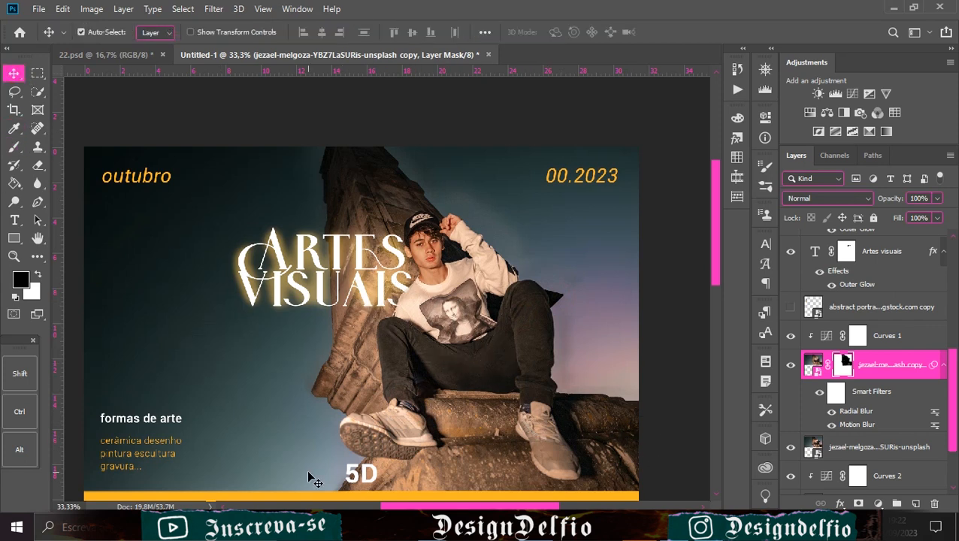
pyautogui.hotkey('ctrl', '-')
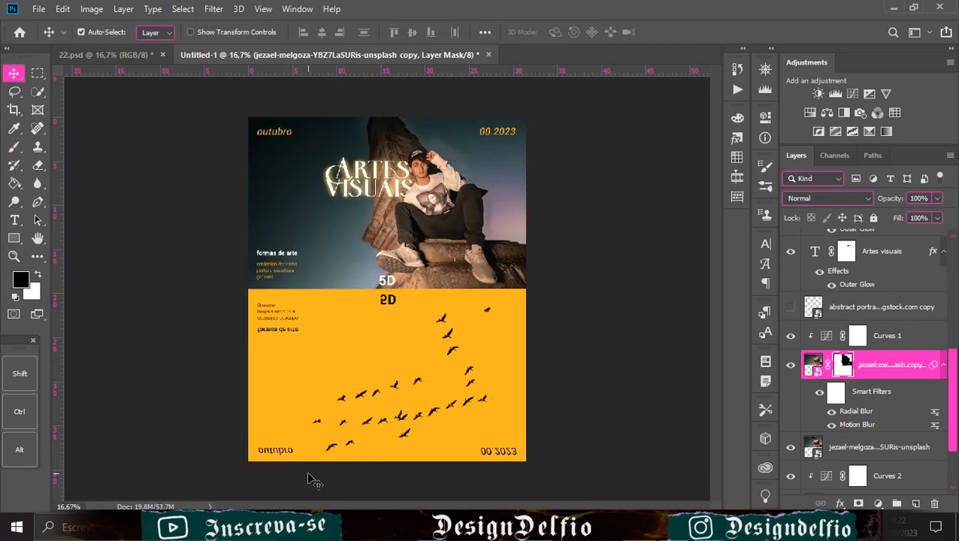
# Step: Add the black abstract texture image above Group 1 and stretch it vertically until it covers the whole poster
pyautogui.scroll(10, 902, 369)
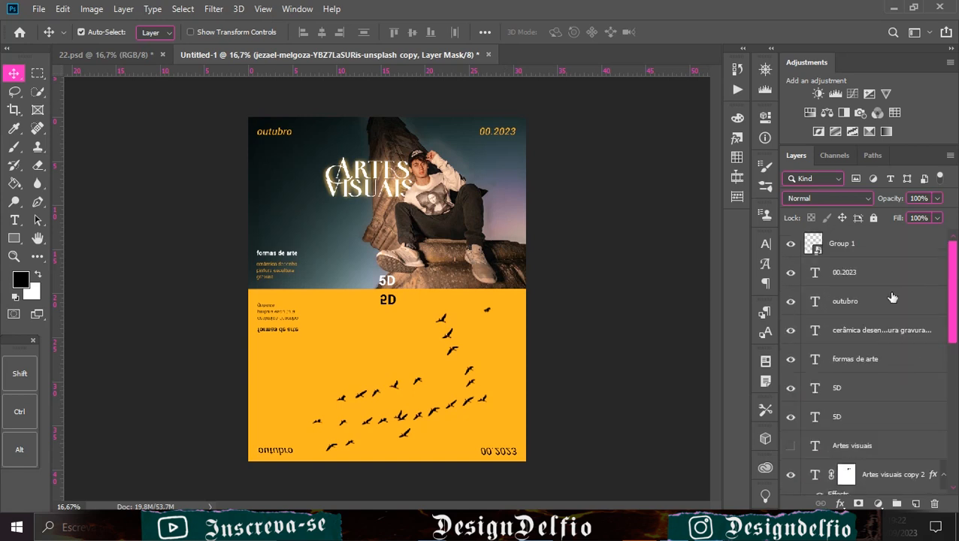
pyautogui.click(870, 251)
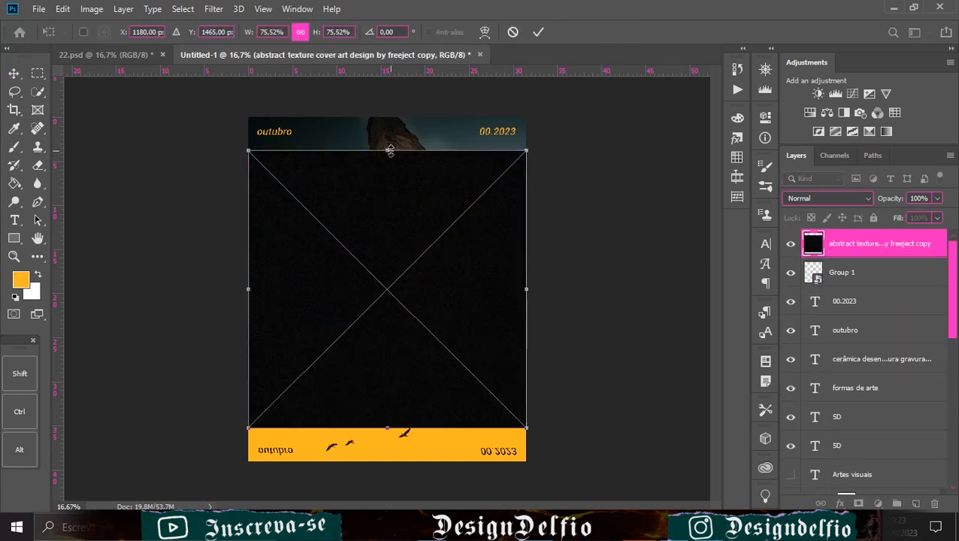
pyautogui.moveTo(388, 150); pyautogui.dragTo(392, 110)
pyautogui.moveTo(391, 432); pyautogui.dragTo(392, 475)
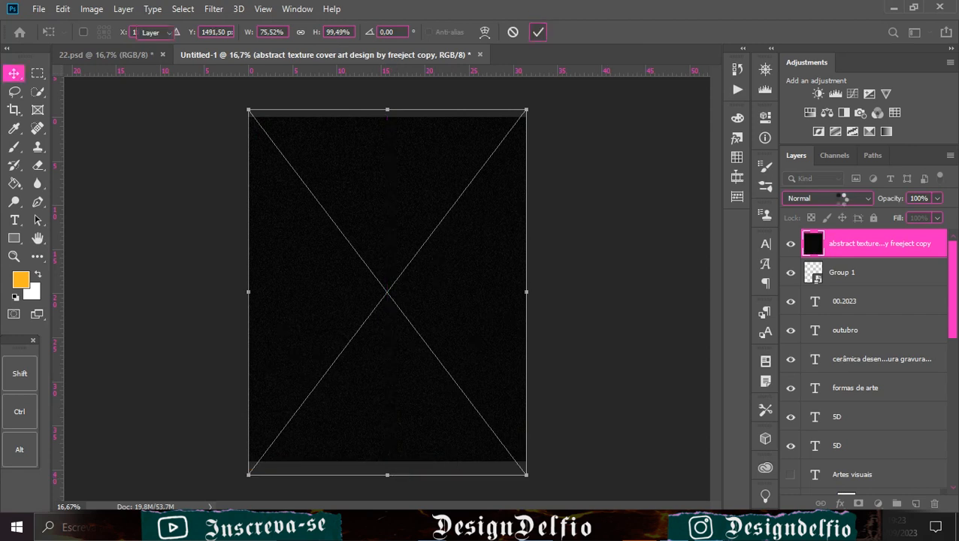
pyautogui.click(538, 32)
# Step: Set the texture layer's blend mode to Lighten and check the grain over the photo up close
pyautogui.click(838, 198)
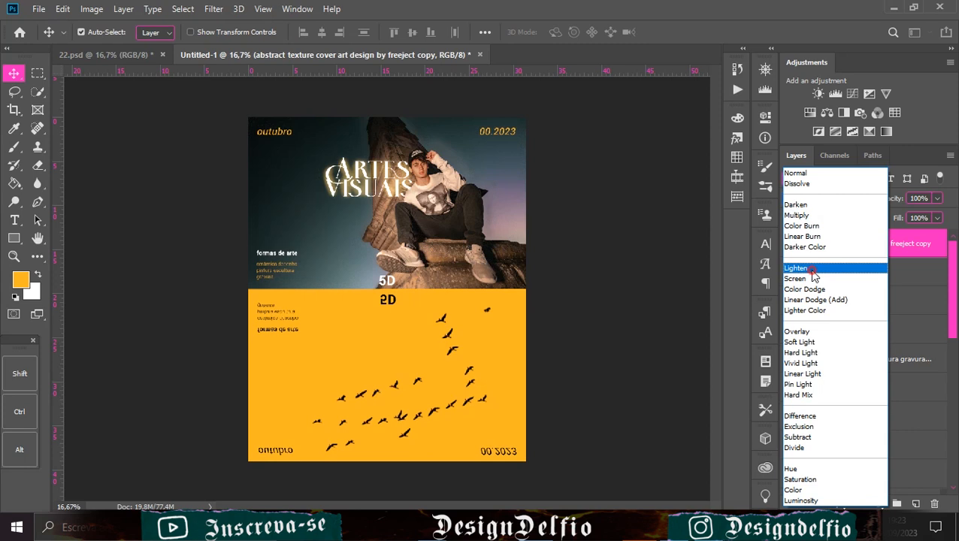
pyautogui.click(811, 270)
pyautogui.hotkey('ctrl', '+')
pyautogui.hotkey('ctrl', '+')
pyautogui.hotkey('ctrl', '+')
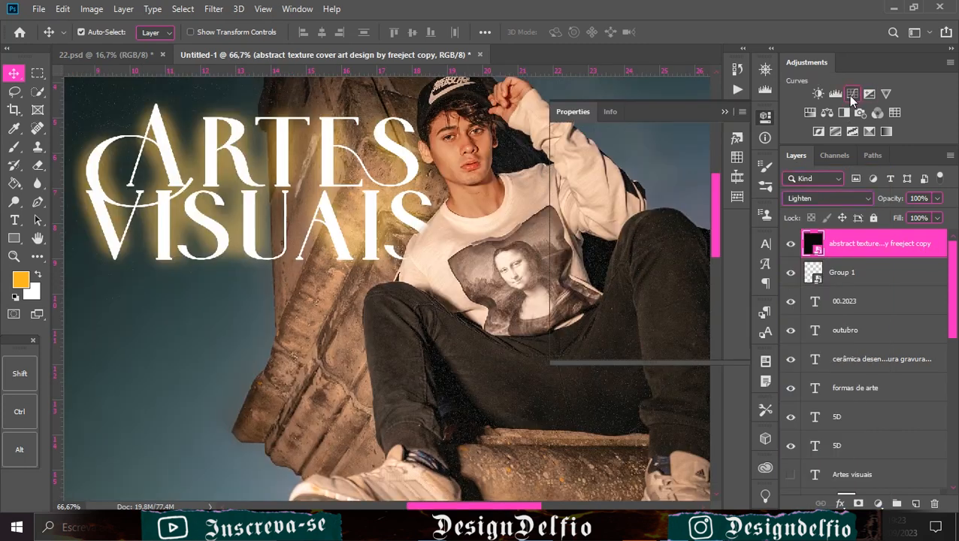
# Step: Add a Curves adjustment layer above the texture, pulling the shadows down and lifting the highlights slightly for more contrast
pyautogui.click(852, 93)
pyautogui.hotkey('ctrl', '-')
pyautogui.hotkey('ctrl', '-')
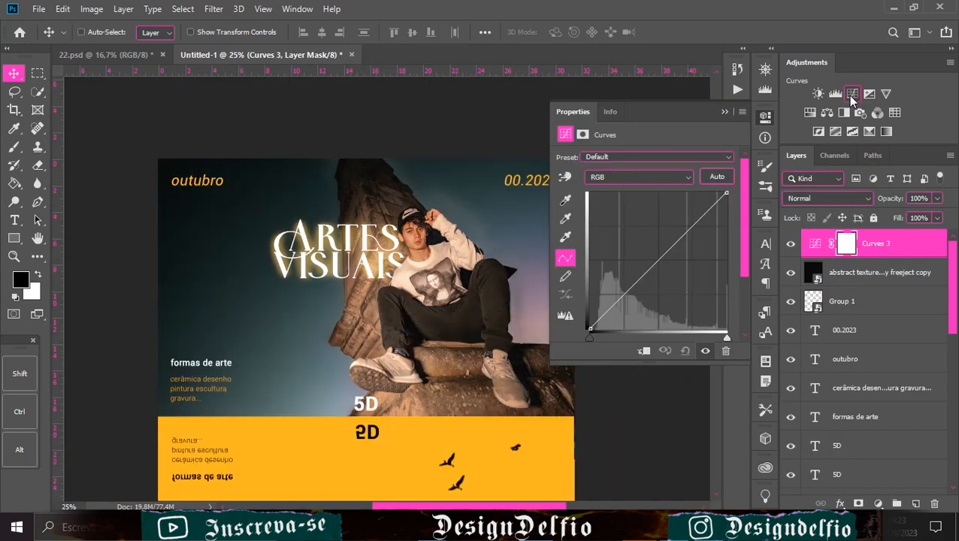
pyautogui.moveTo(612, 312); pyautogui.dragTo(611, 312)
pyautogui.hotkey('ctrl', '-')
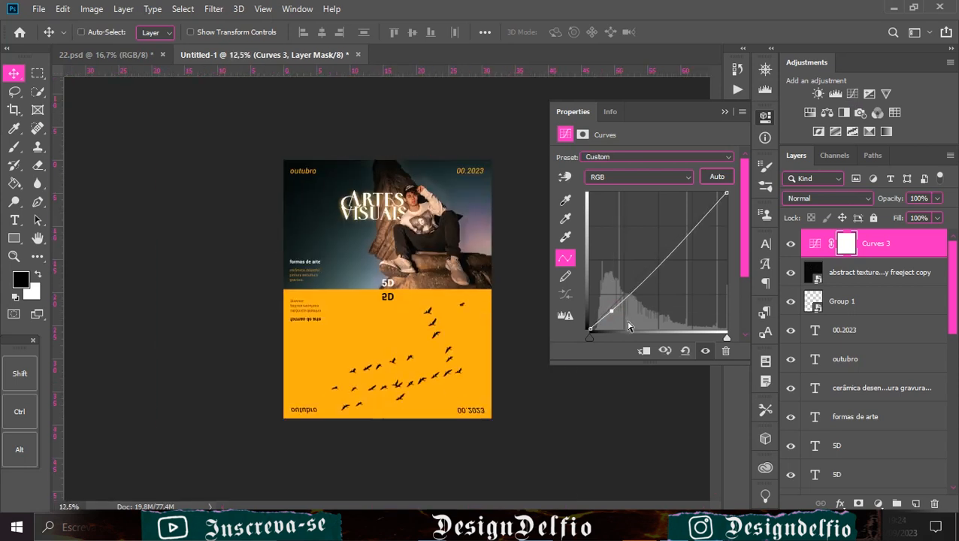
pyautogui.moveTo(612, 313); pyautogui.dragTo(616, 314)
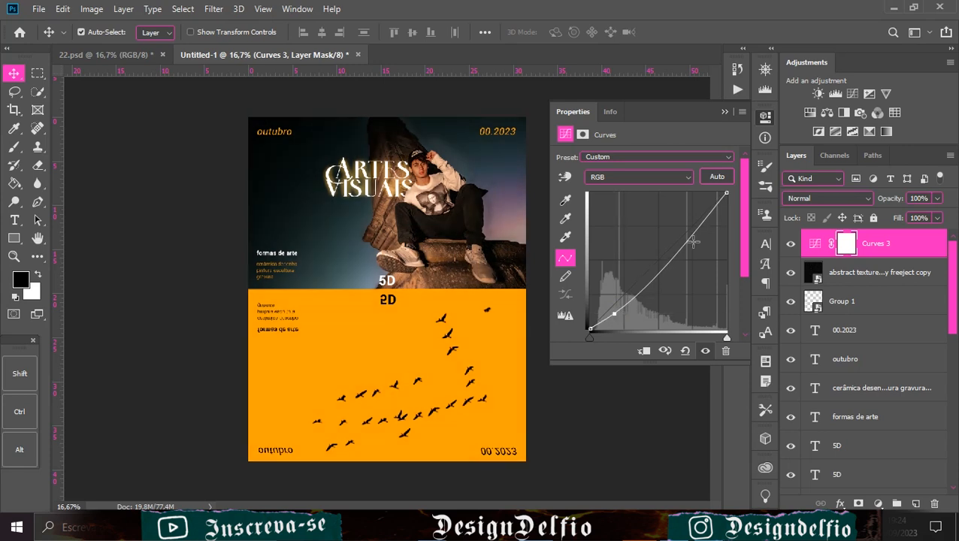
pyautogui.moveTo(697, 232)
pyautogui.mouseDown()
pyautogui.moveTo(693, 223)
pyautogui.moveTo(698, 230)
pyautogui.mouseUp()
pyautogui.click(723, 112)
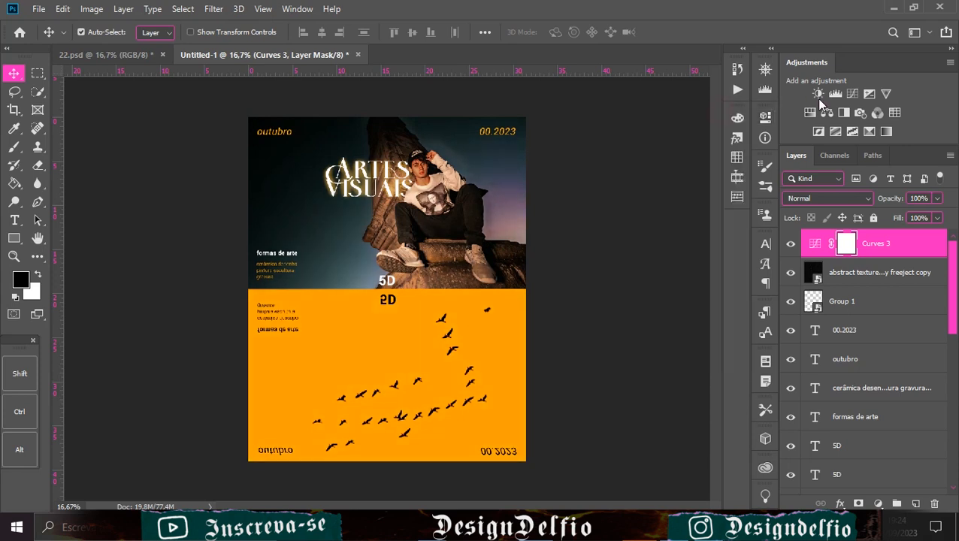
# Step: Add a Color Lookup adjustment layer above the top curves layer and load the DropBlues.3DL 3DLUT file
pyautogui.click(878, 113)
pyautogui.click(712, 159)
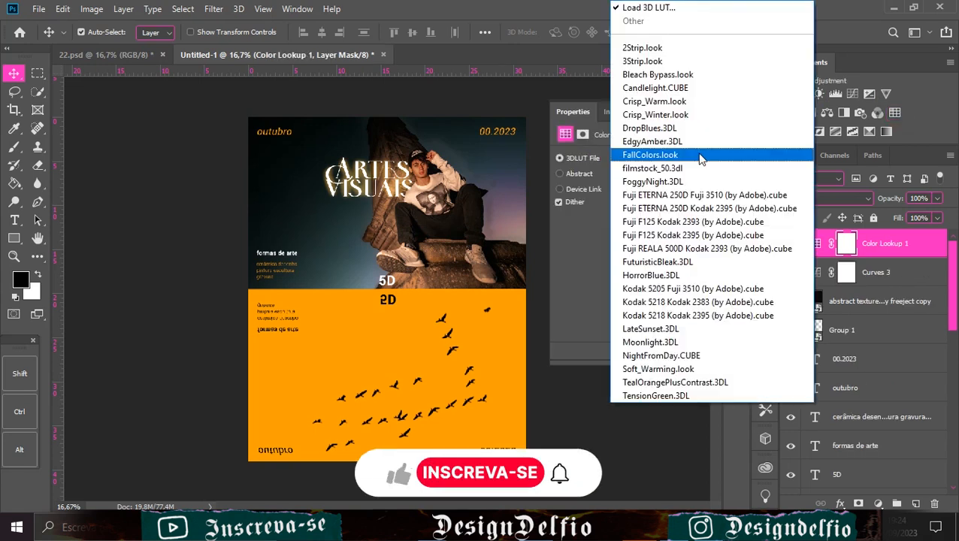
pyautogui.click(686, 130)
pyautogui.scroll(1, 693, 160)
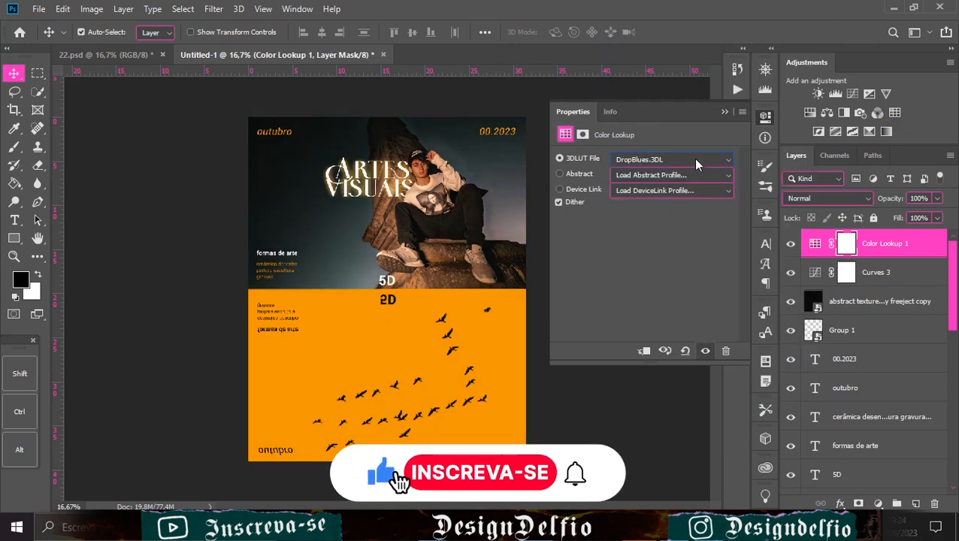
# Step: Try other 3DLUT files on the Color Lookup layer, including Crisp_Winter.look, LateSunset.3DL, TensionGreen.3DL and Kodak 5218 Kodak 2383
pyautogui.click(693, 159)
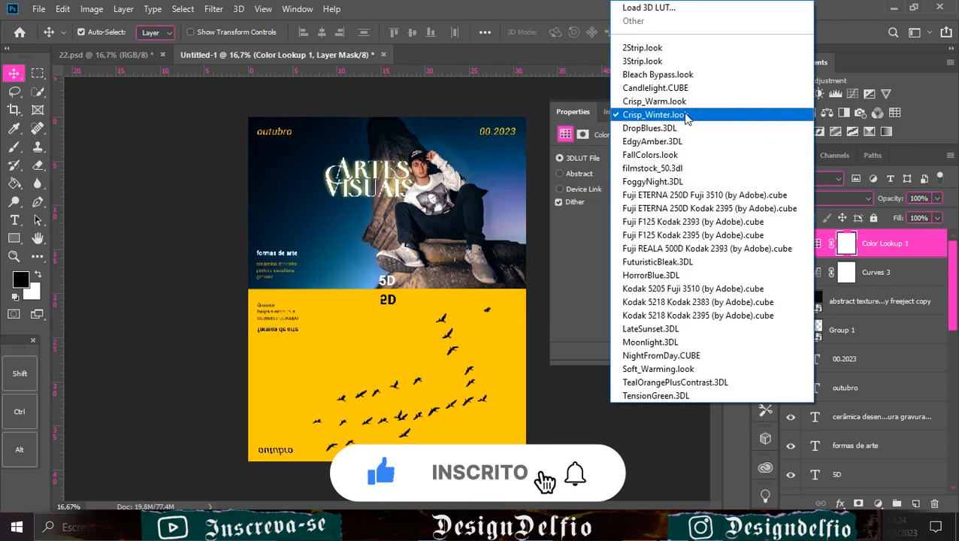
pyautogui.click(688, 118)
pyautogui.click(720, 160)
pyautogui.click(680, 250)
pyautogui.scroll(-7, 686, 163)
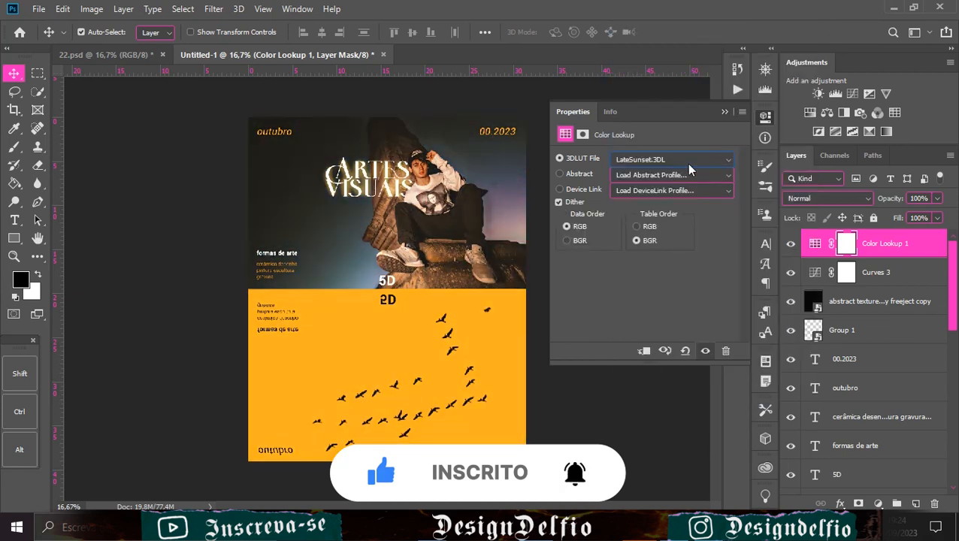
pyautogui.scroll(-3, 686, 163)
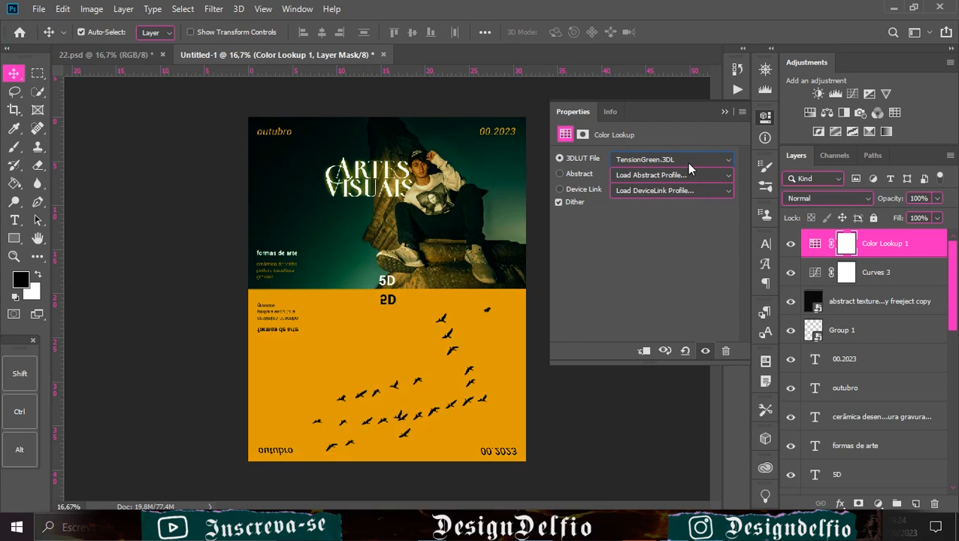
pyautogui.scroll(4, 686, 162)
pyautogui.scroll(2, 686, 162)
pyautogui.scroll(3, 687, 162)
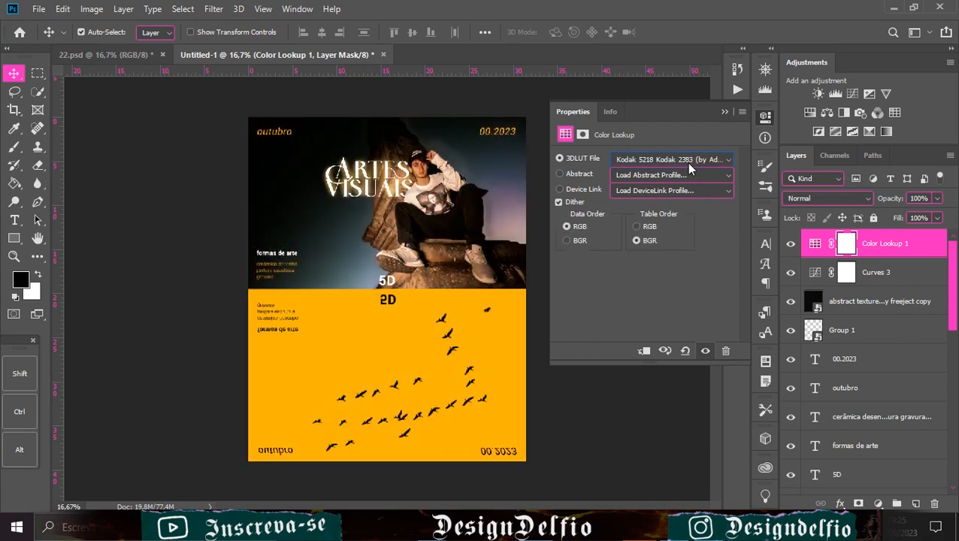
pyautogui.click(832, 249)
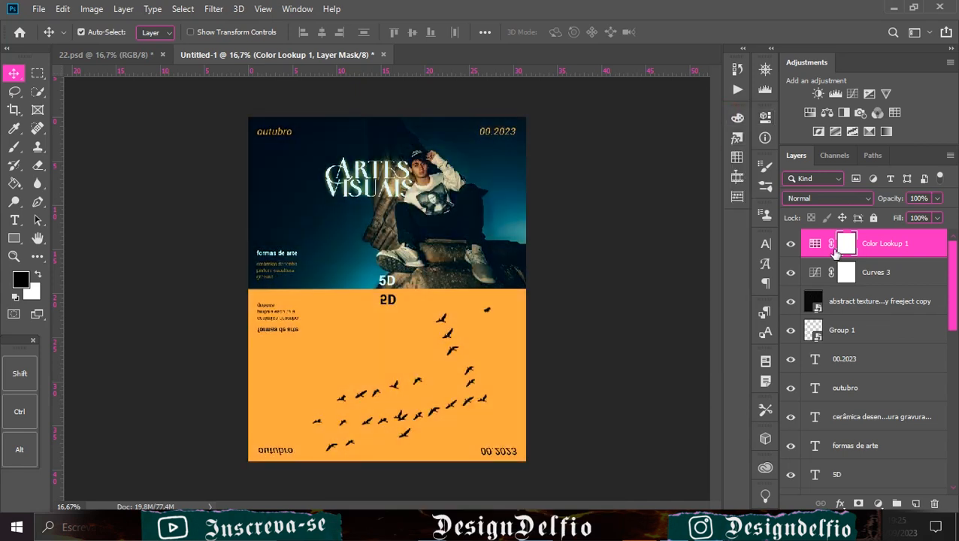
# Step: Set the Color Lookup layer's 3DLUT file to Kodak 5205 Fuji 3510 and lower the layer's fill to 51%
pyautogui.click(765, 117)
pyautogui.click(686, 160)
pyautogui.click(655, 114)
pyautogui.click(726, 160)
pyautogui.click(695, 289)
pyautogui.scroll(3, 693, 164)
pyautogui.scroll(-3, 698, 160)
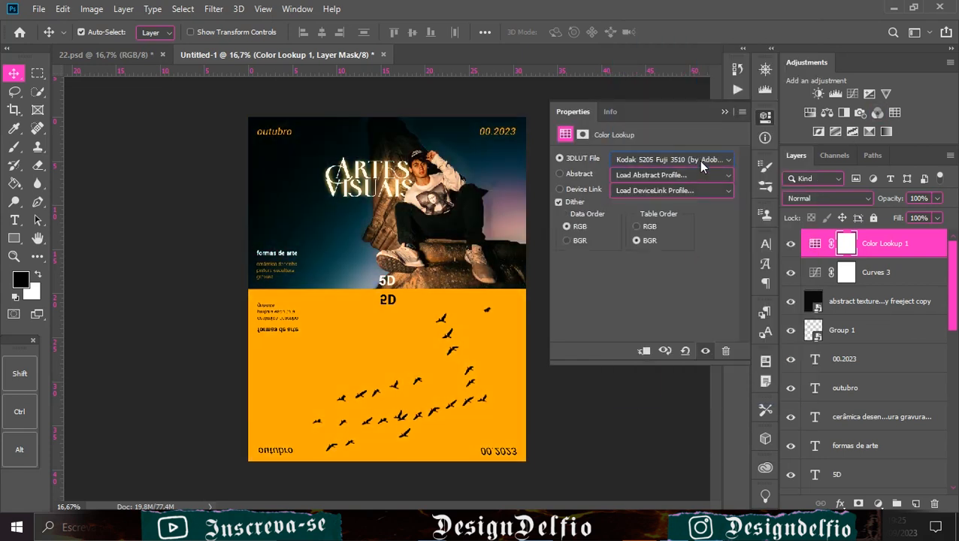
pyautogui.click(724, 112)
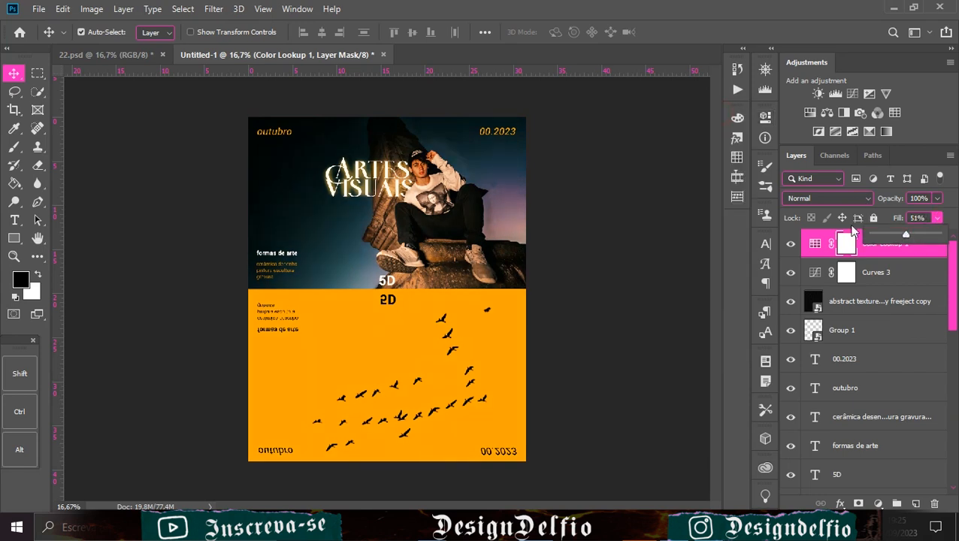
pyautogui.click(653, 60)
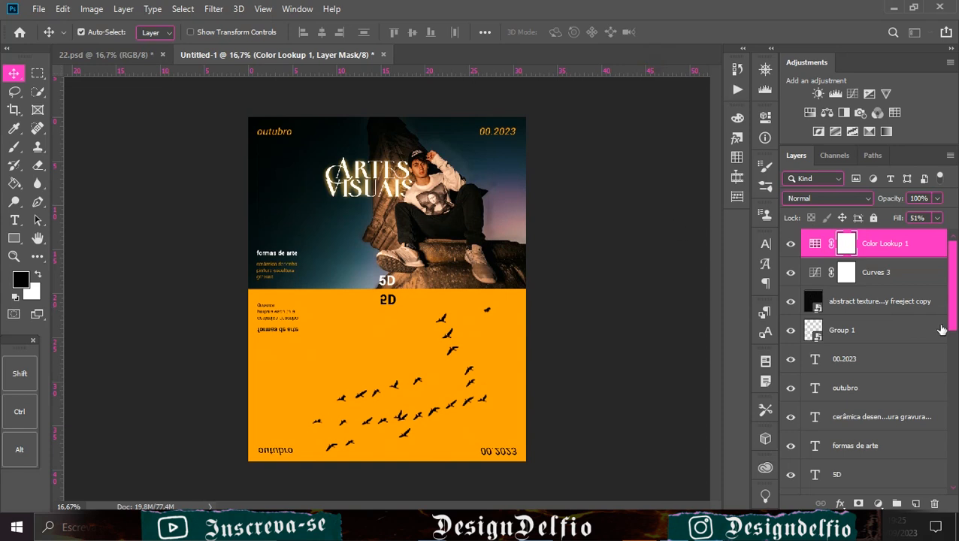
pyautogui.scroll(-10, 941, 331)
pyautogui.click(790, 332)
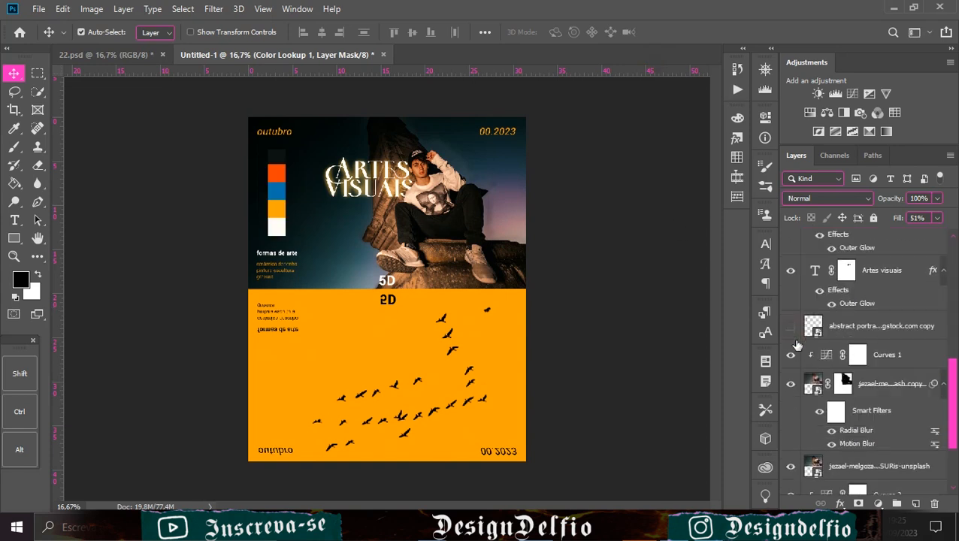
pyautogui.scroll(-3, 800, 368)
# Step: Show the hidden flipped "Artes visuais" title in the yellow half and select its layer
pyautogui.scroll(5, 803, 379)
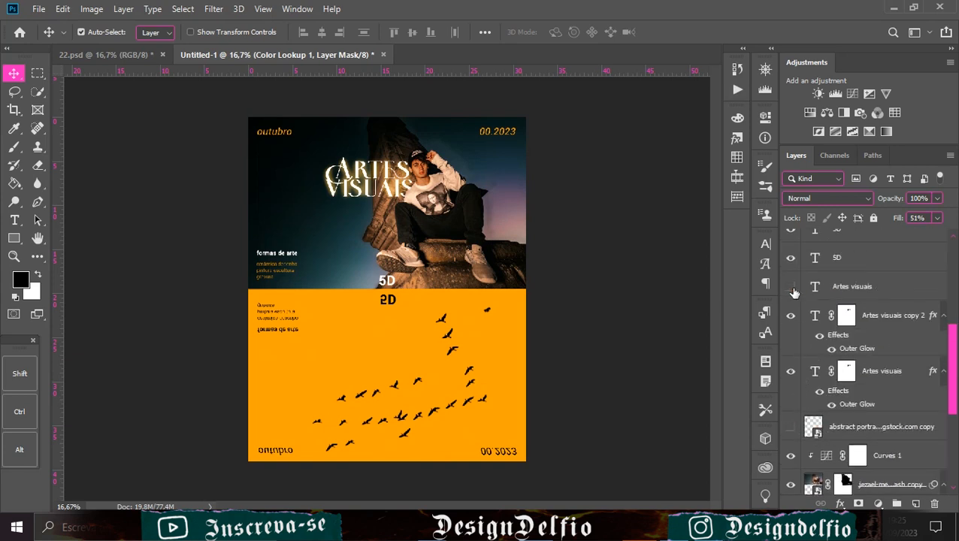
pyautogui.click(790, 286)
pyautogui.click(851, 288)
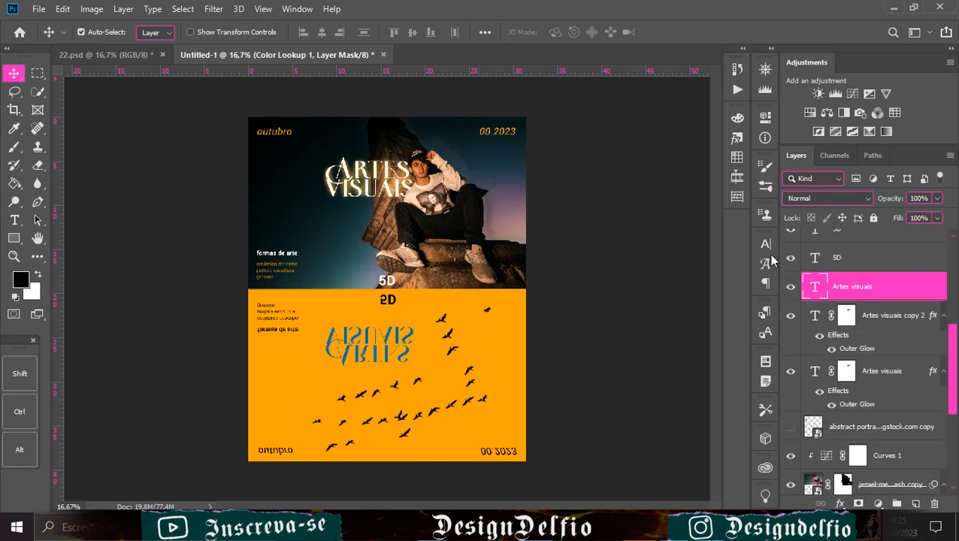
# Step: Set the flipped title's text colour to white (ffffff), comparing it with black (000000) before settling
pyautogui.click(766, 245)
pyautogui.click(736, 326)
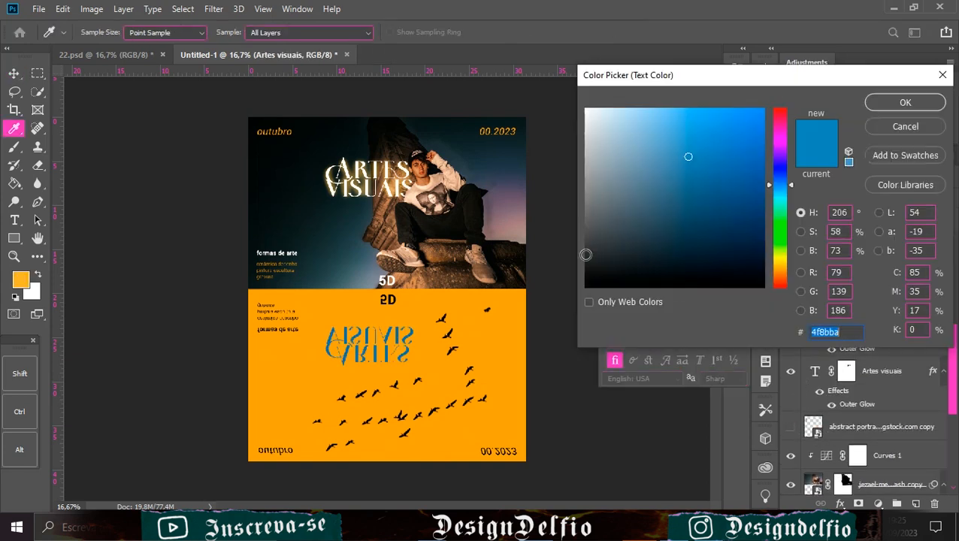
pyautogui.write('ffffff')
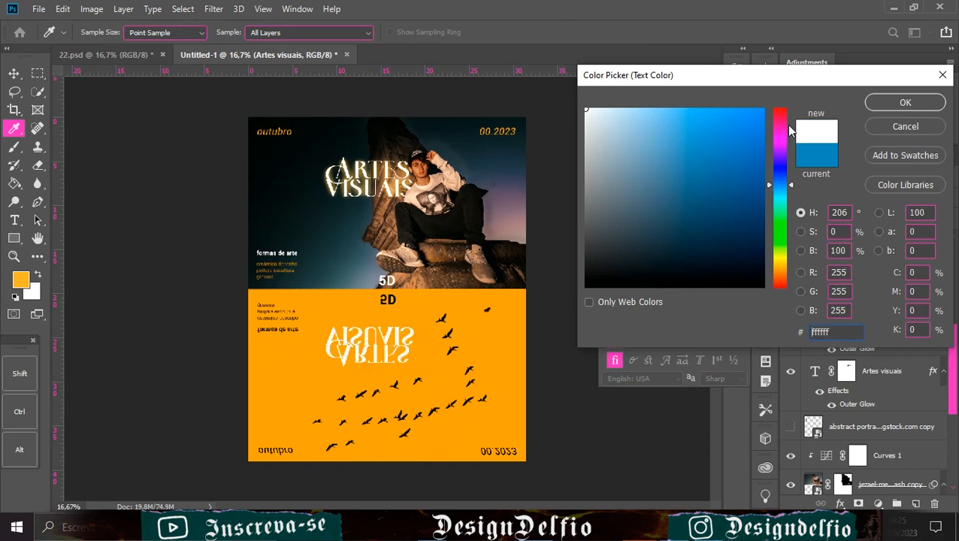
pyautogui.click(473, 370)
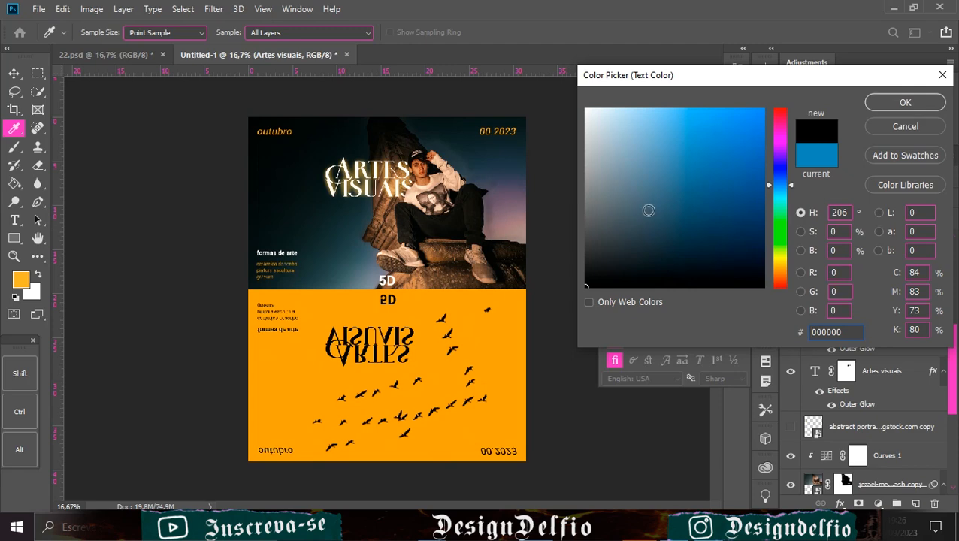
pyautogui.write('ffffff')
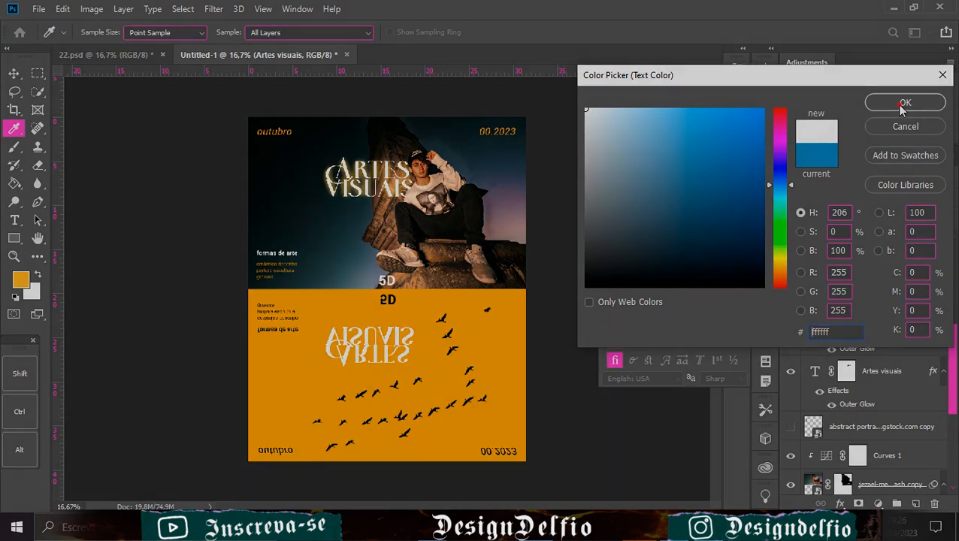